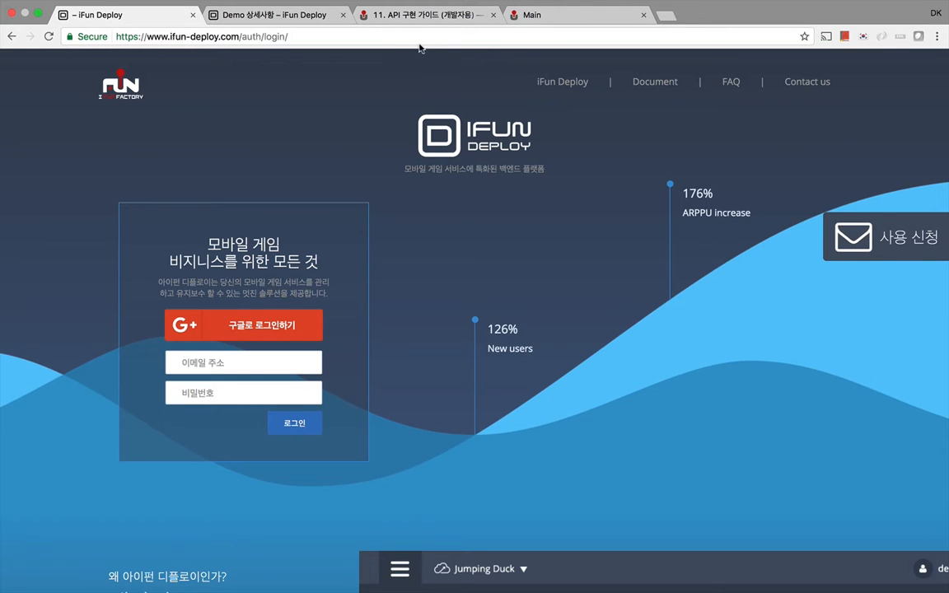
- View the iFun Deploy PHP Demo page with its account ID field, and return to the iFun Deploy login page
click(551, 20)
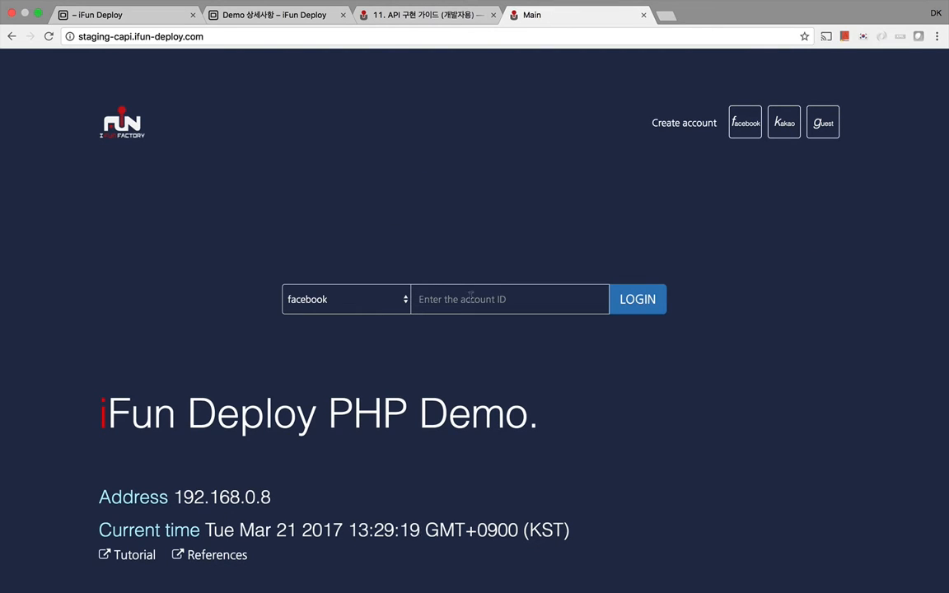
click(508, 292)
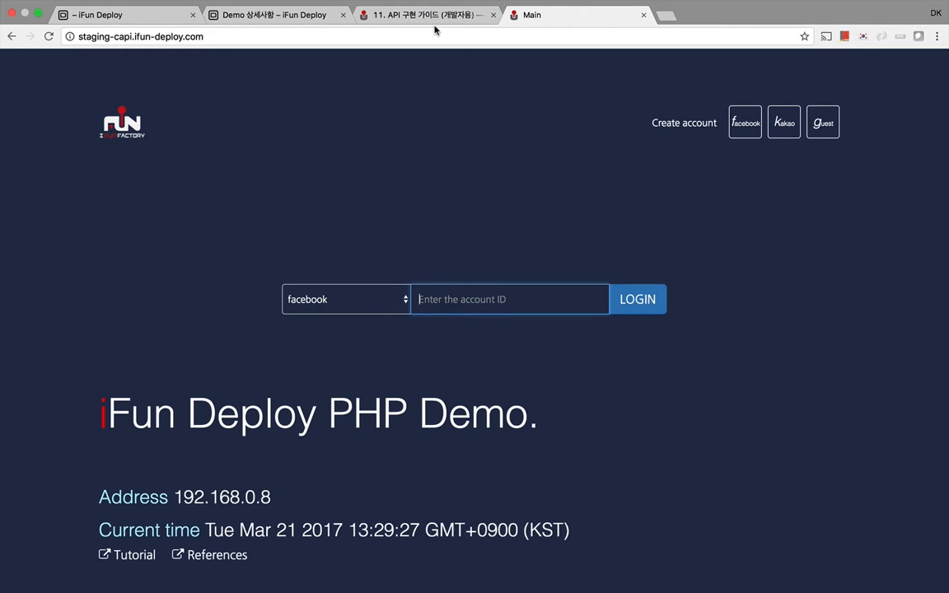
click(99, 15)
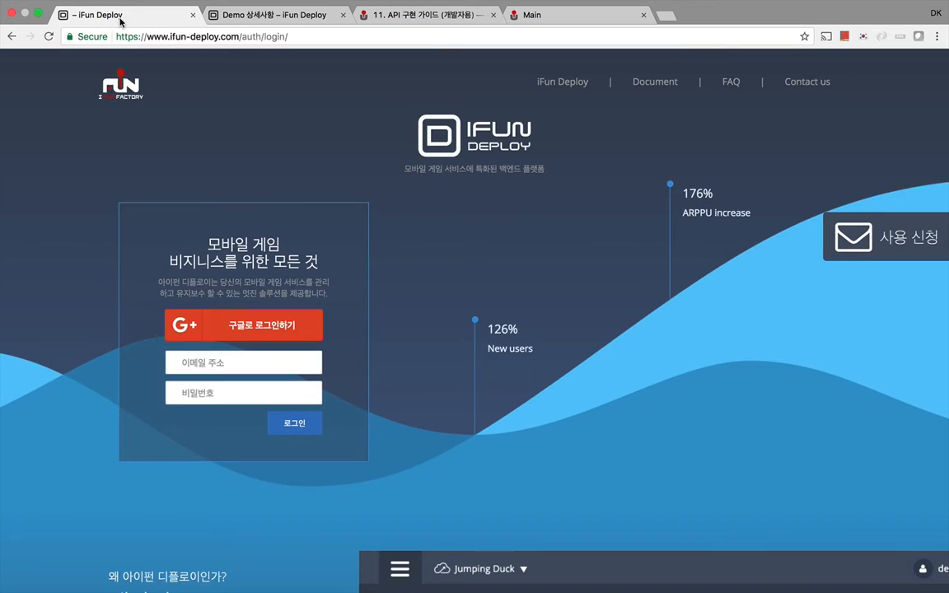
- Open the iFun Deploy documentation and read the API 구현 가이드 (개발자용) chapter as far as the JSON list of APIs
click(658, 82)
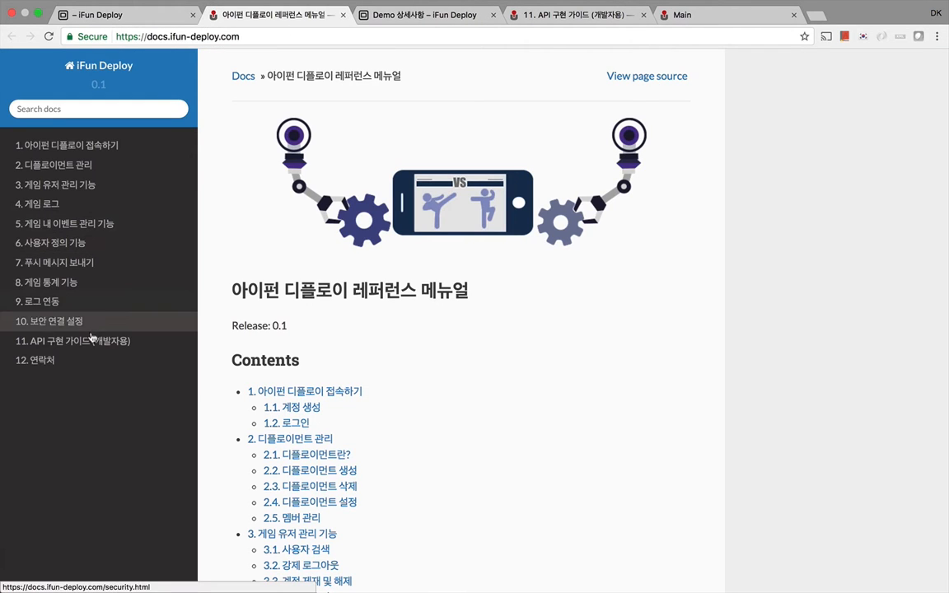
click(107, 345)
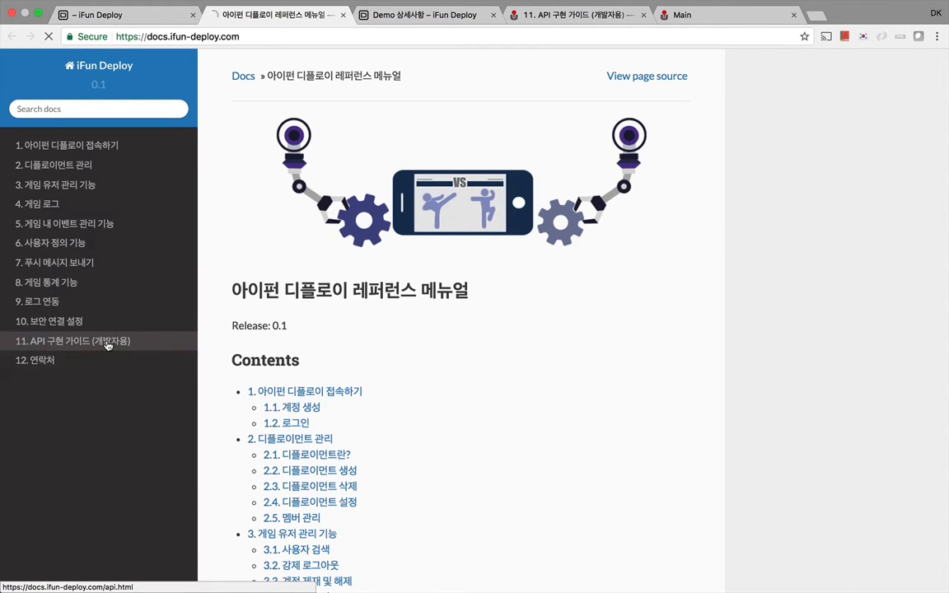
scroll(373, 346, down, 15)
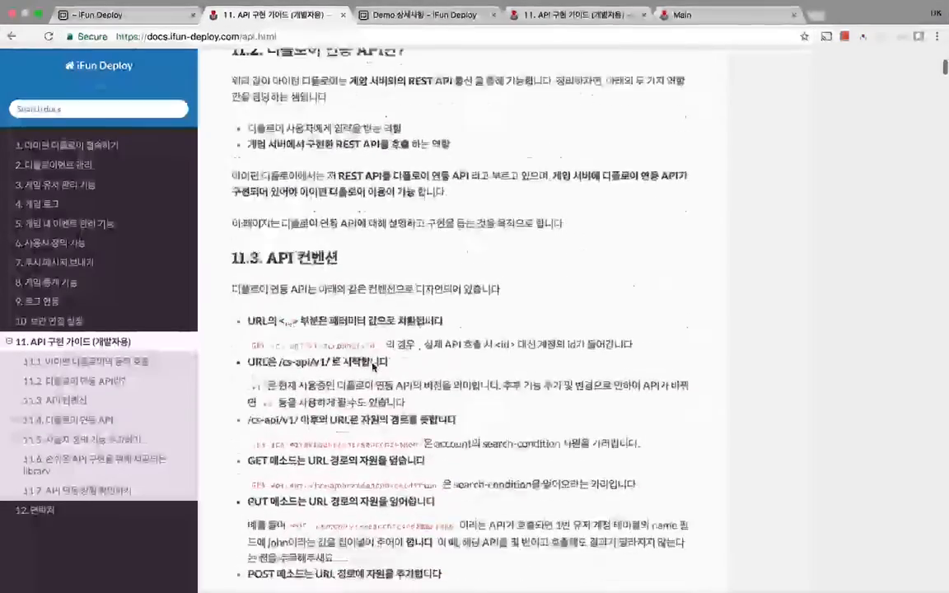
scroll(372, 372, down, 5)
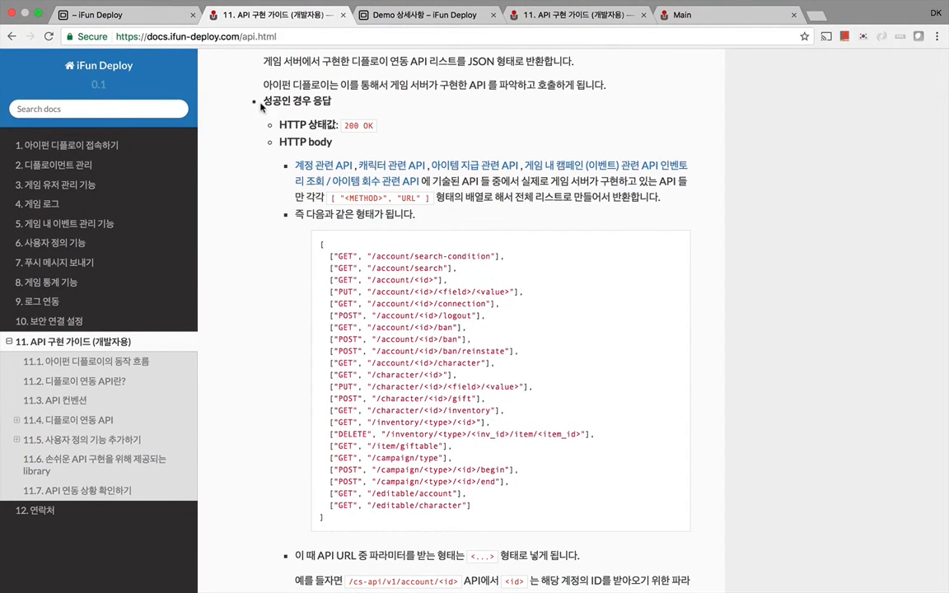
- Log in to iFun Deploy through Google with the superuser account
click(157, 18)
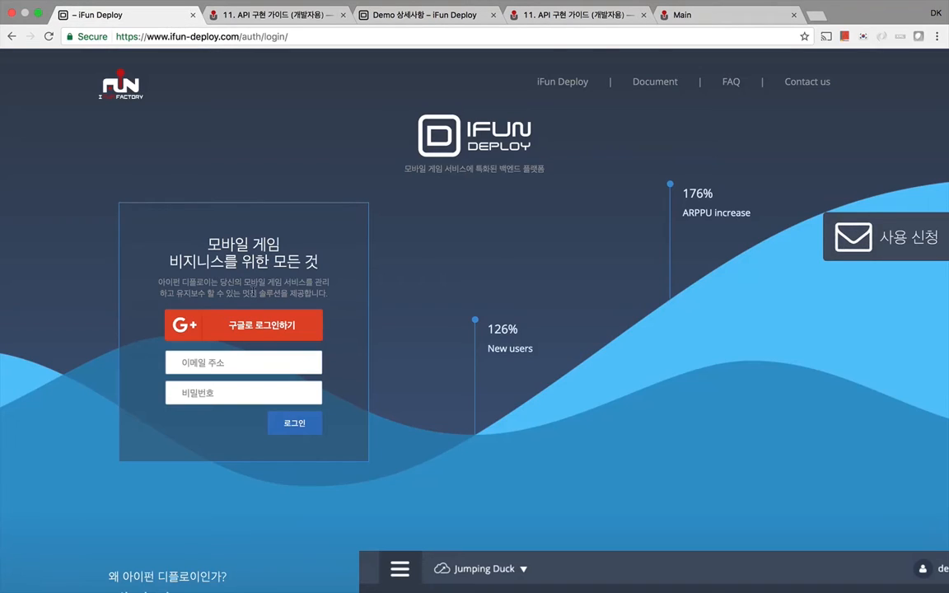
click(239, 324)
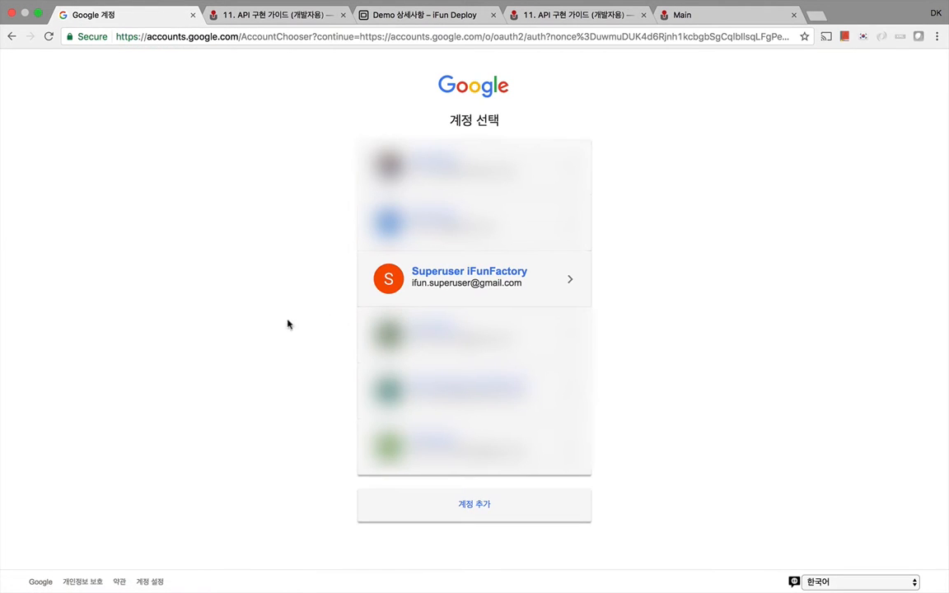
click(396, 299)
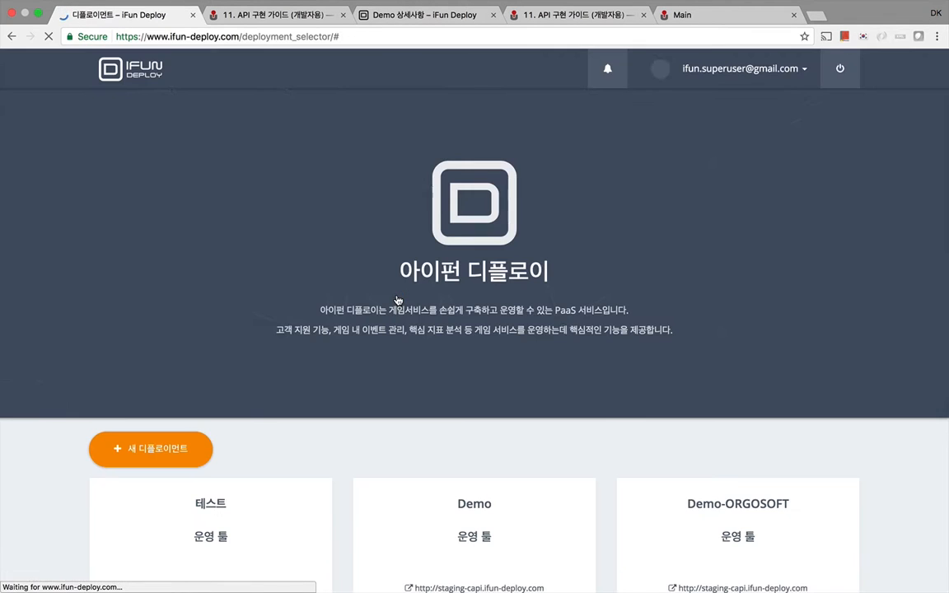
- Open the creation form for a new deployment of the 운영 툴 type
scroll(408, 295, down, 3)
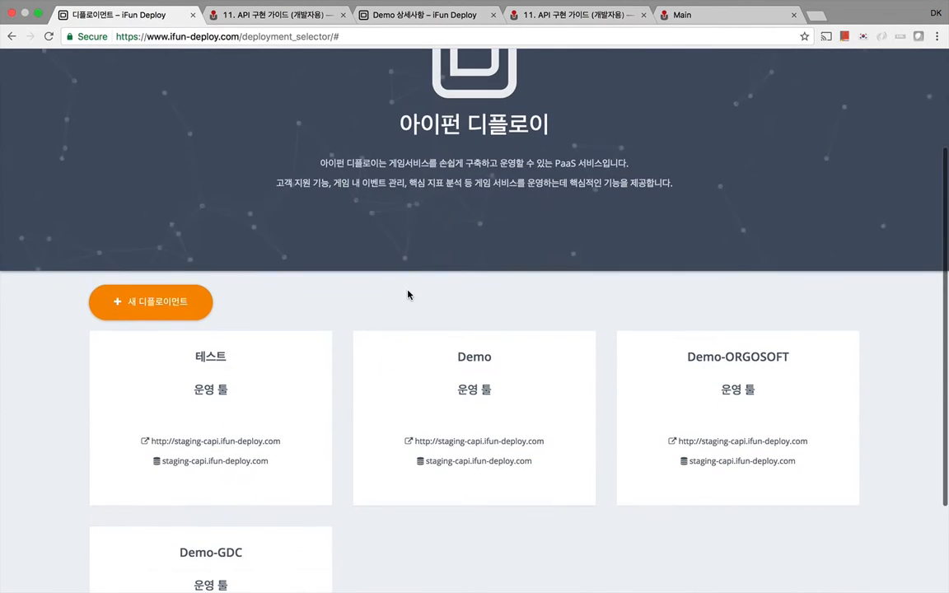
click(175, 302)
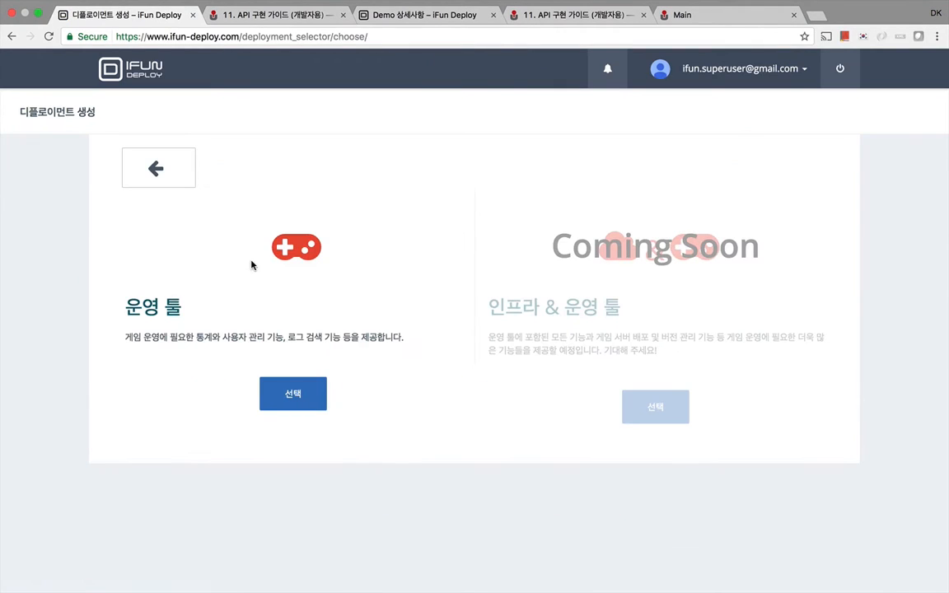
click(302, 401)
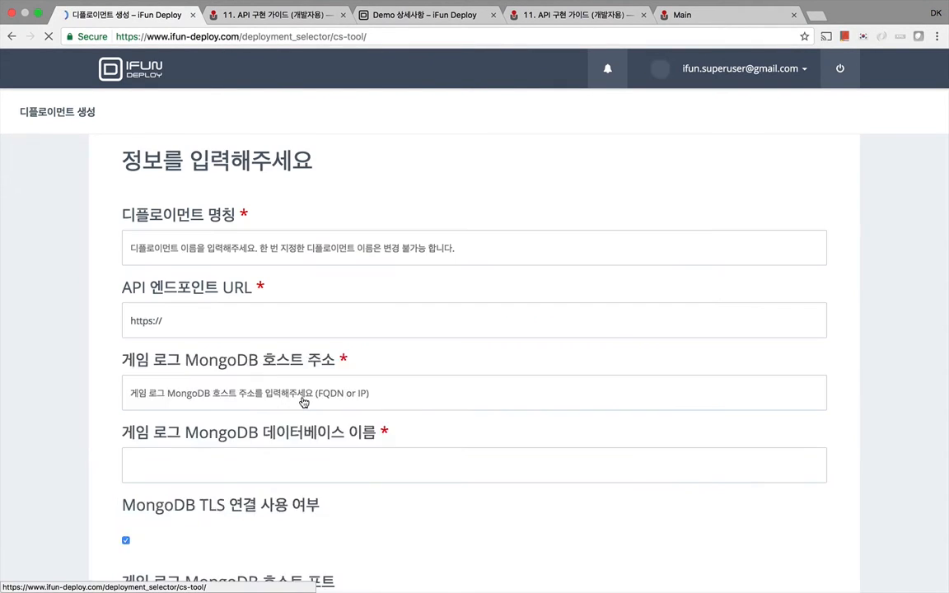
- Examine the API endpoint and game log MongoDB fields of the deployment creation form, consulting the API guide's list of APIs
scroll(271, 321, down, 1)
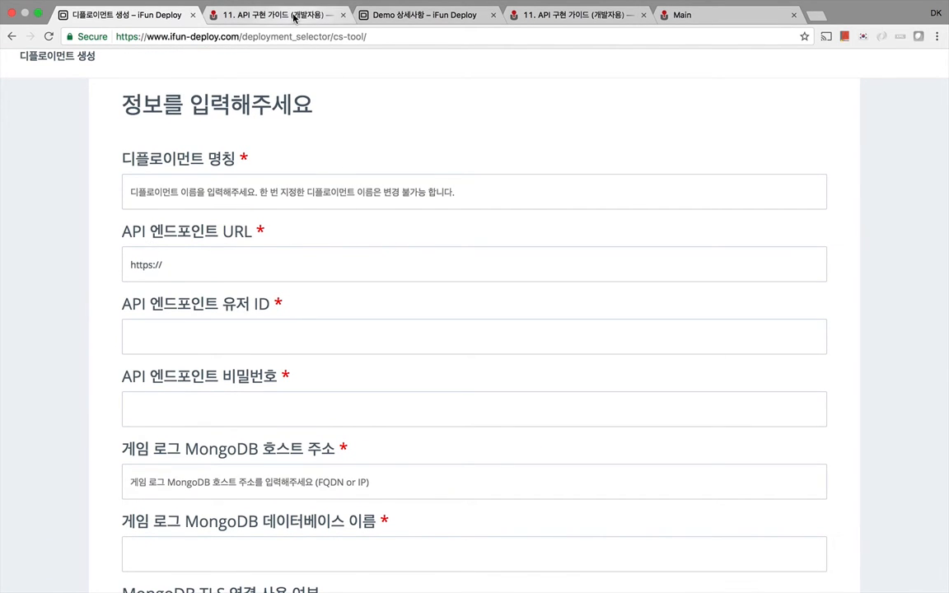
click(266, 14)
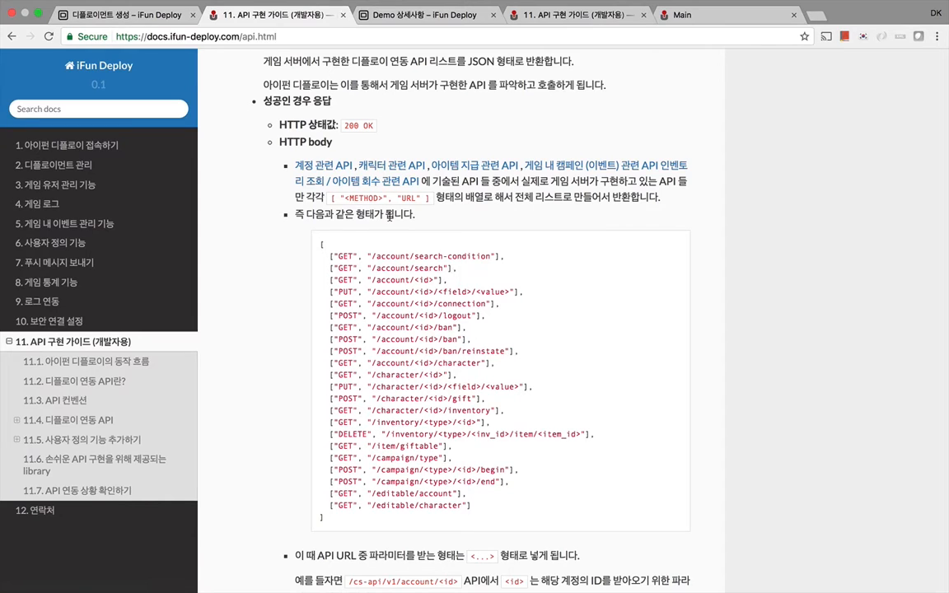
click(149, 21)
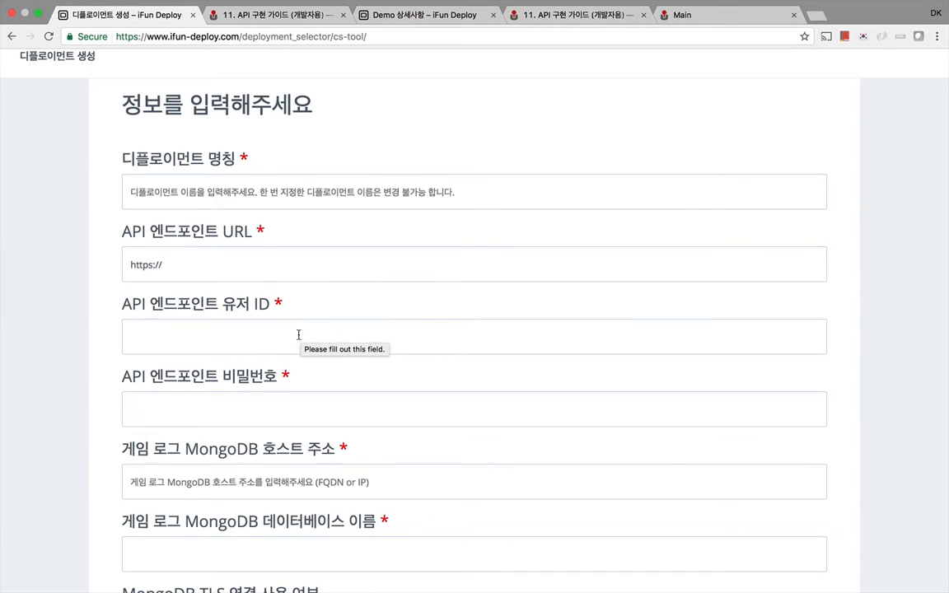
scroll(285, 412, down, 3)
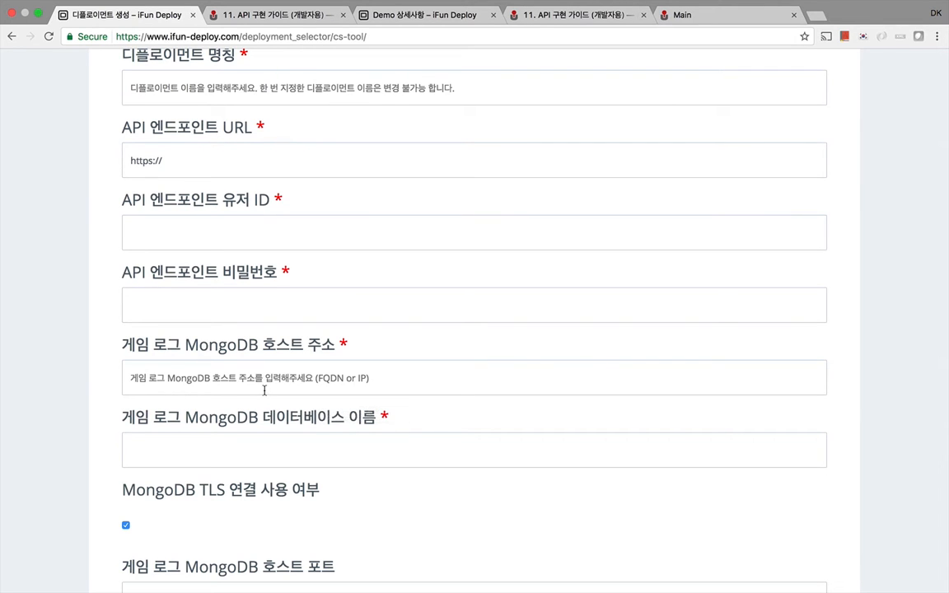
scroll(264, 388, down, 3)
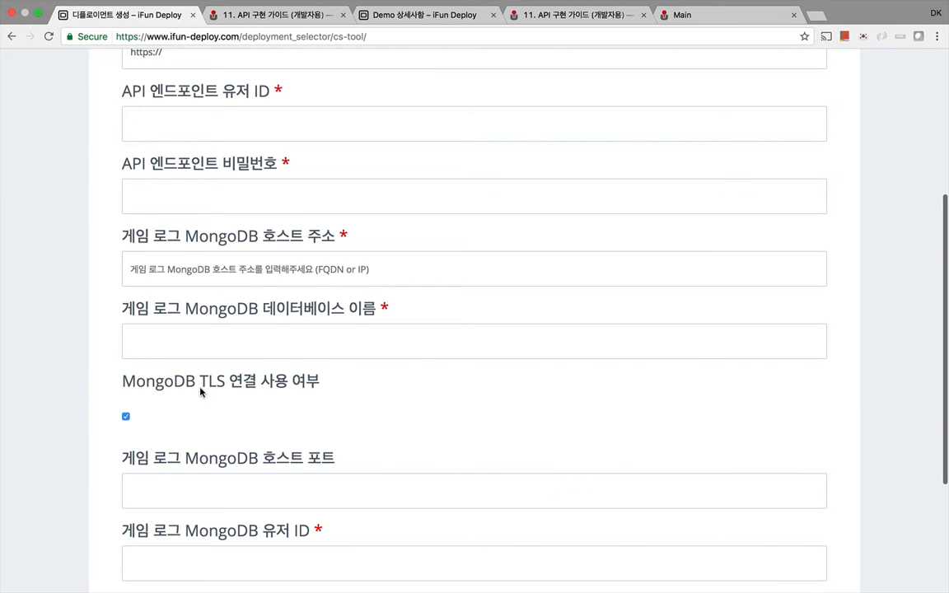
scroll(201, 403, down, 1)
scroll(201, 403, down, 5)
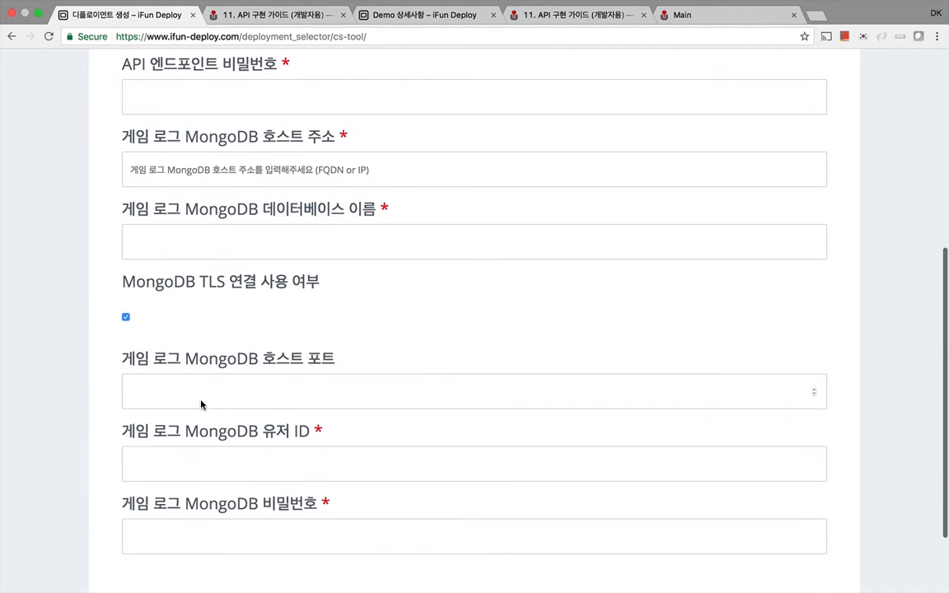
scroll(201, 400, up, 3)
scroll(201, 400, up, 10)
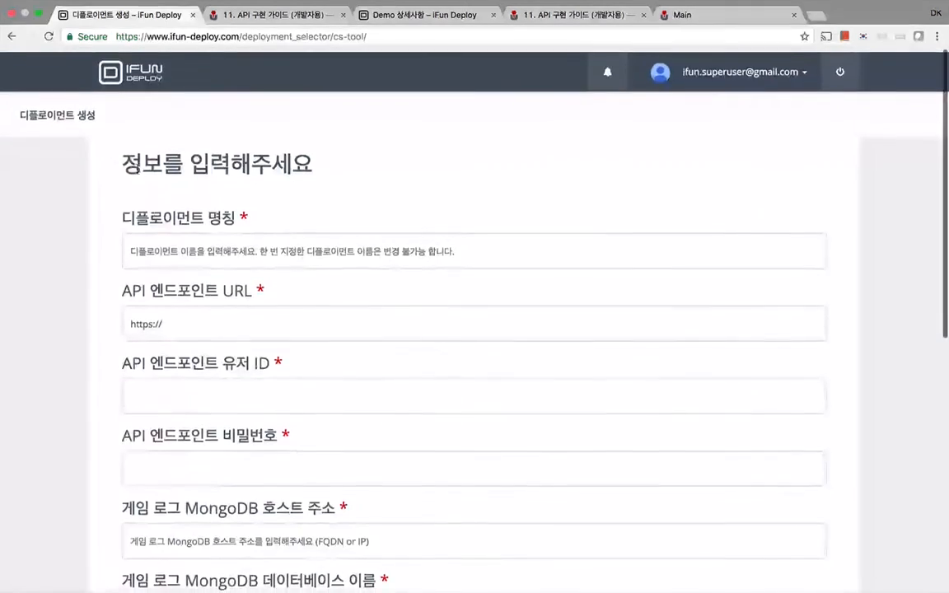
- Leave the creation form, open the existing Demo deployment and view its detailed settings
click(12, 36)
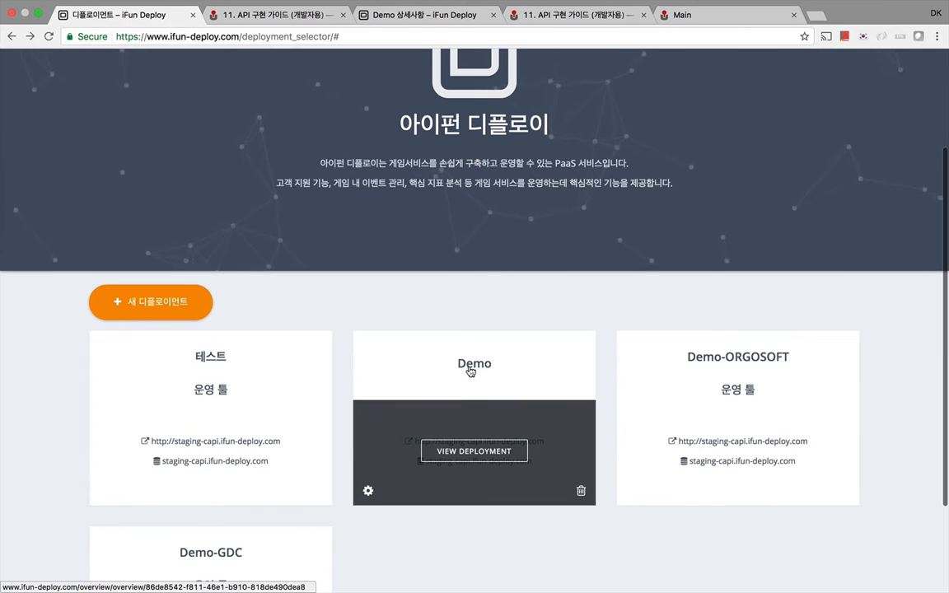
click(470, 370)
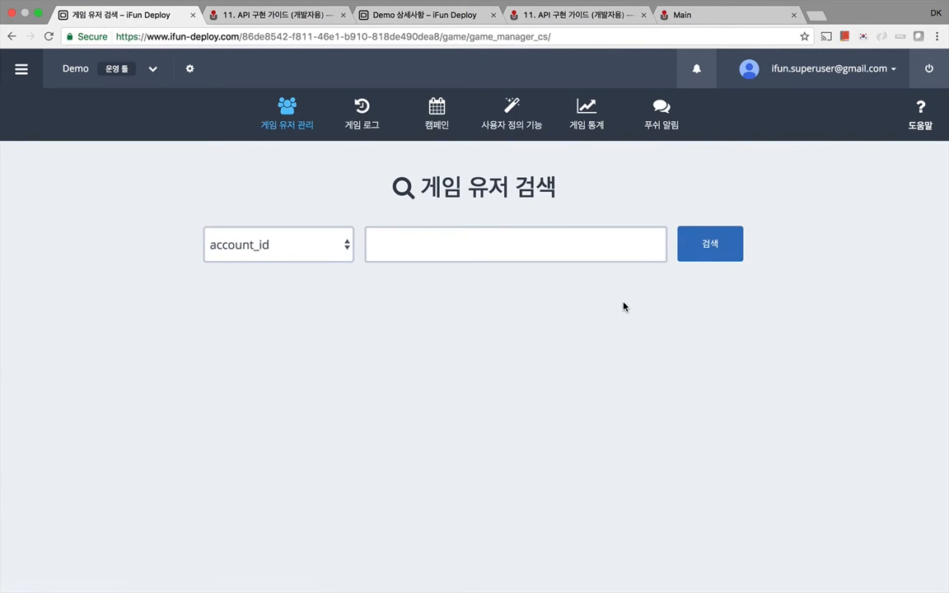
click(190, 68)
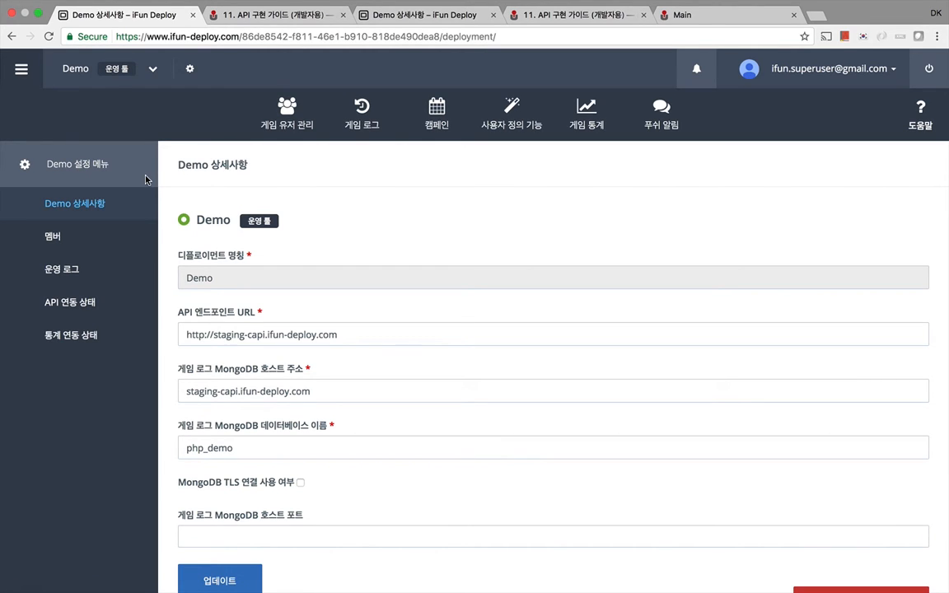
- Open the Demo deployment's game user management and look at the connected PHP demo game page
click(289, 109)
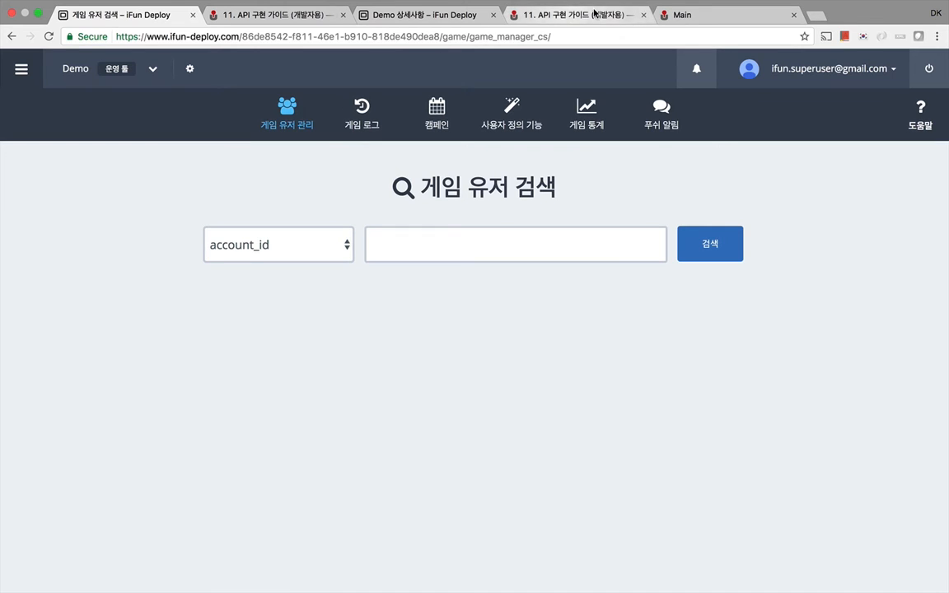
click(697, 15)
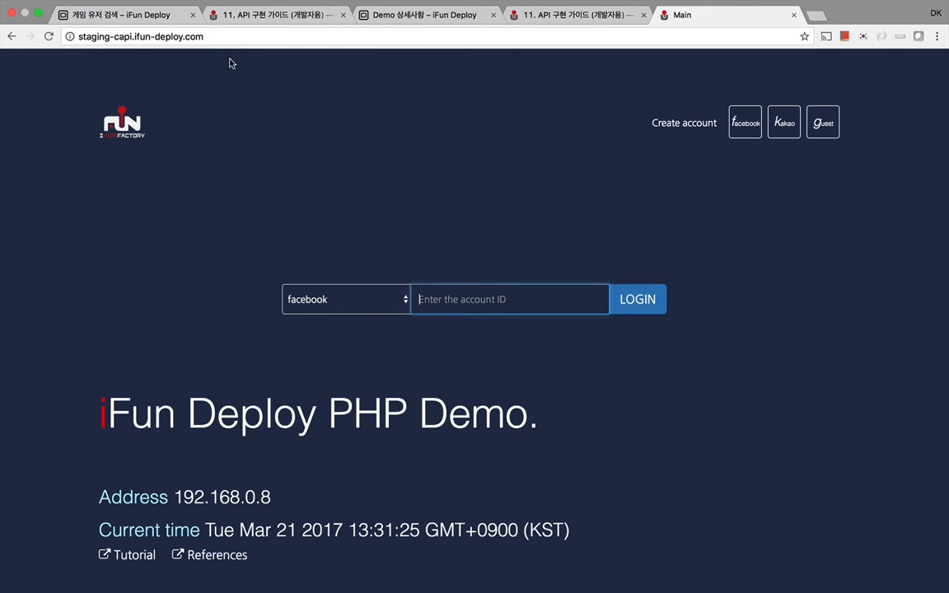
click(155, 15)
- Examine the available game user search conditions and check them against the API guide's list of APIs
click(461, 250)
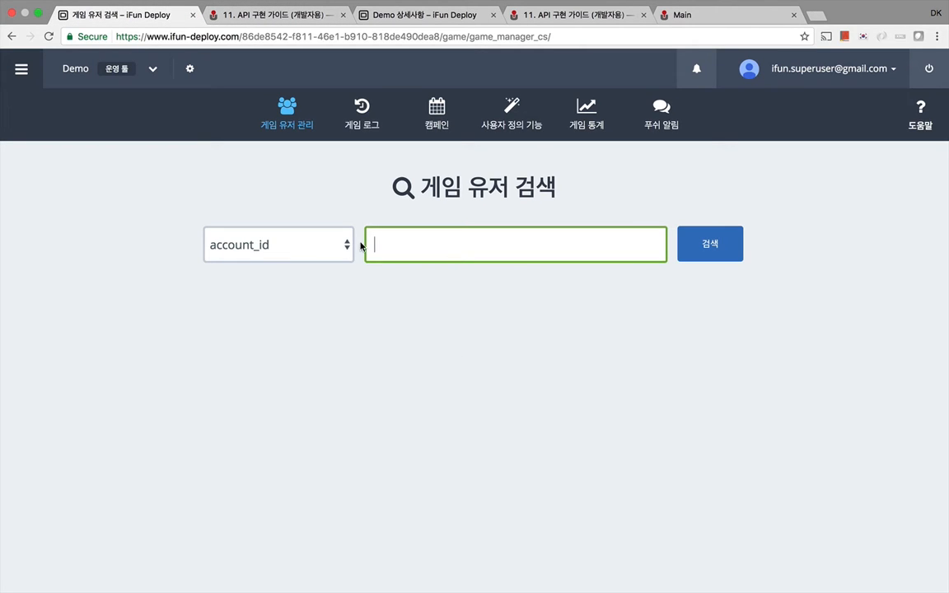
click(344, 238)
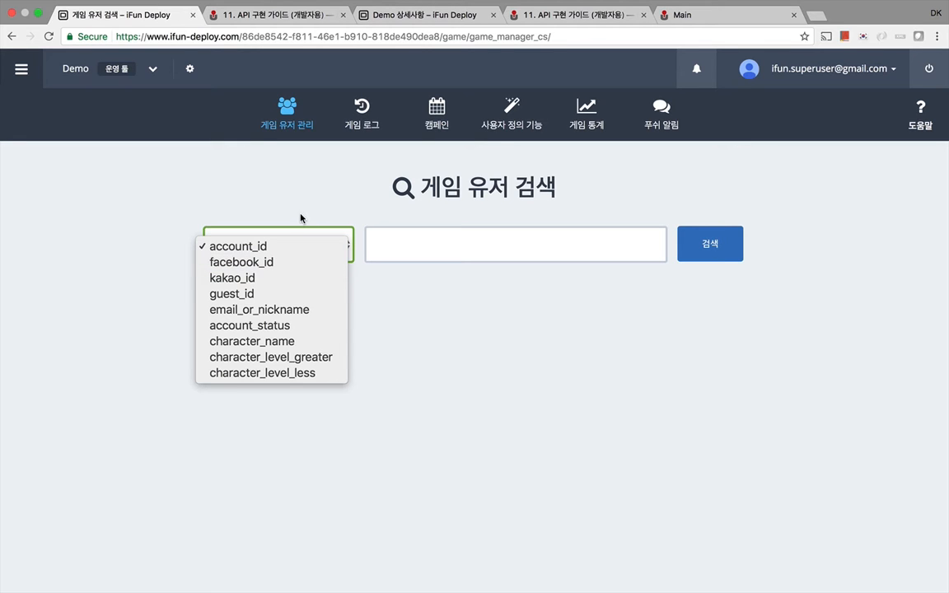
click(307, 16)
click(307, 17)
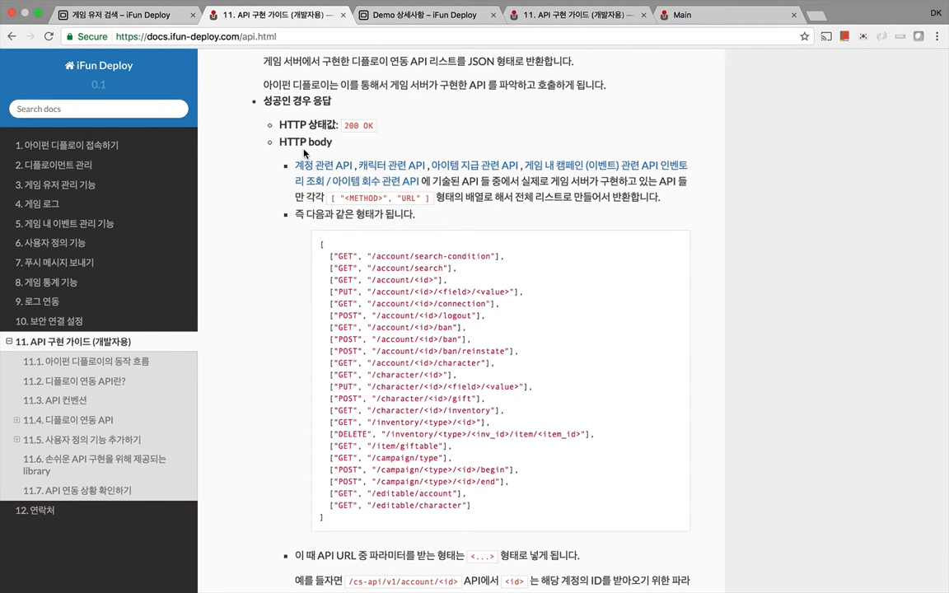
- Search the game users by account_id, entering the account's ID number
click(146, 17)
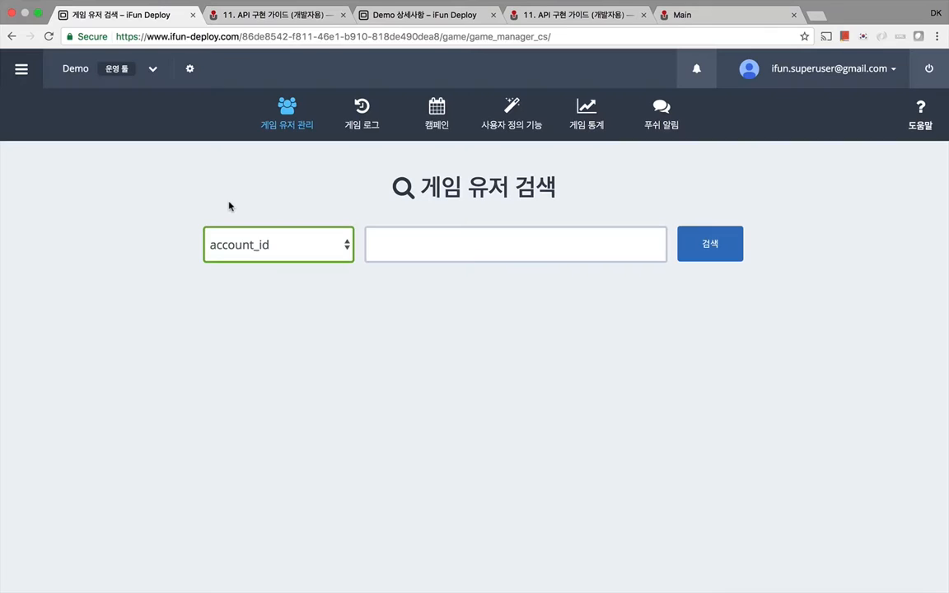
click(264, 249)
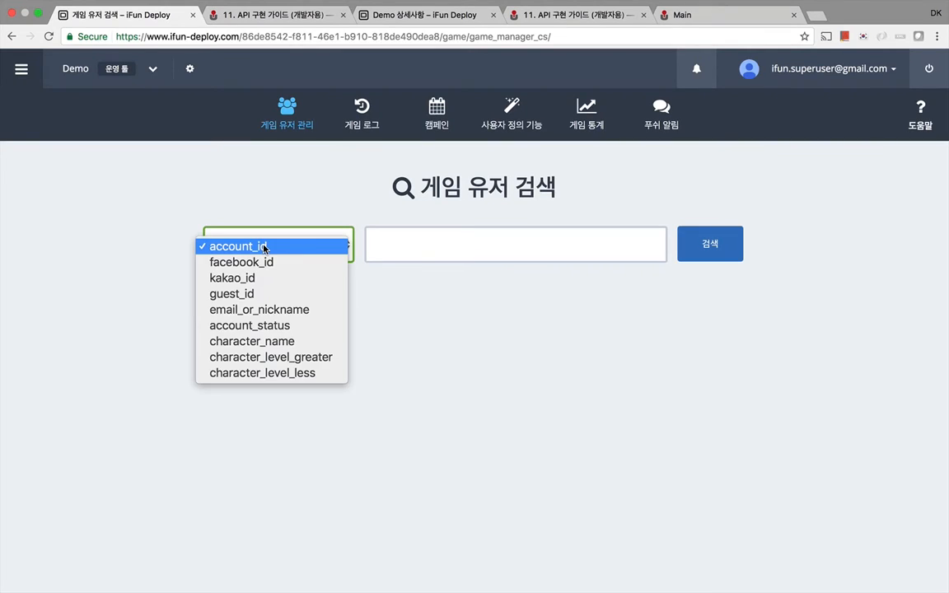
click(285, 449)
click(506, 259)
text(1)
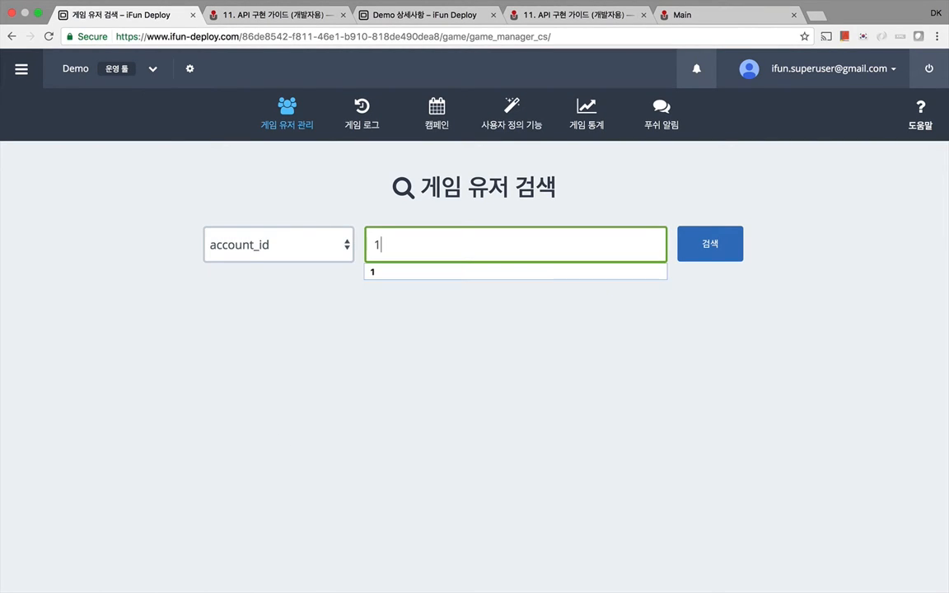
click(473, 314)
click(712, 249)
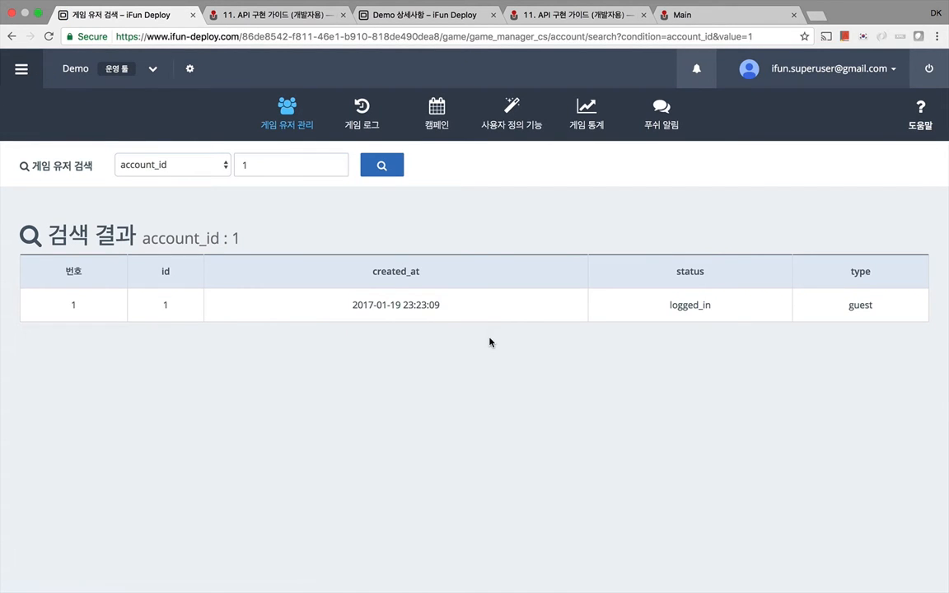
- Open the found guest account's details and show its character information
click(375, 305)
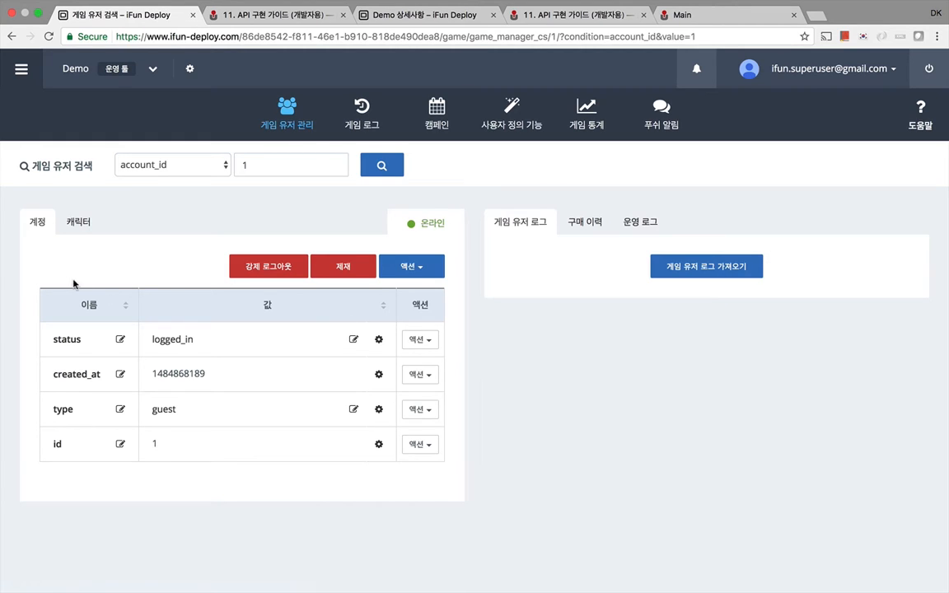
click(76, 224)
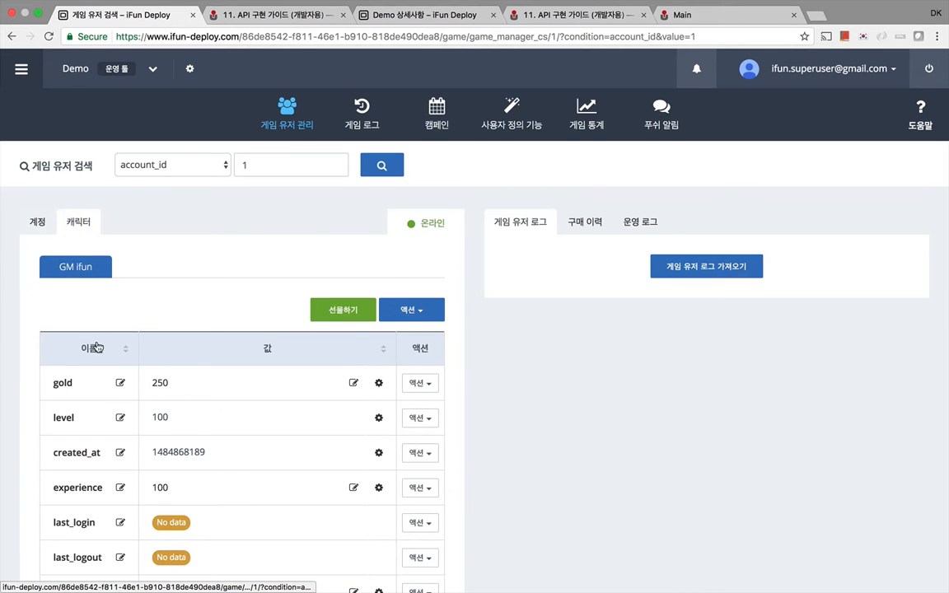
- View the display name settings of the character's experience field and the account's status field, including the available languages, without saving changes
scroll(91, 371, down, 2)
click(122, 325)
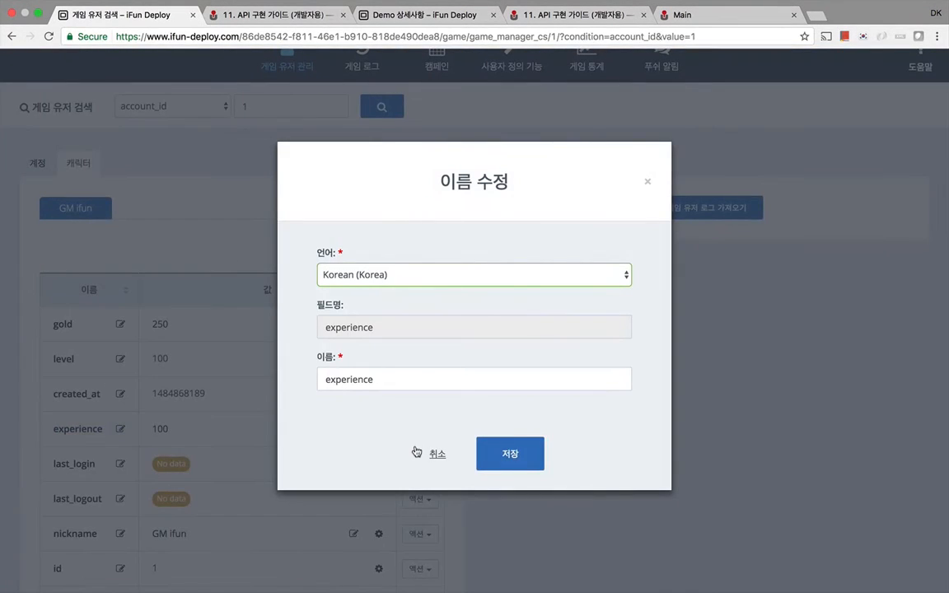
click(417, 451)
click(35, 156)
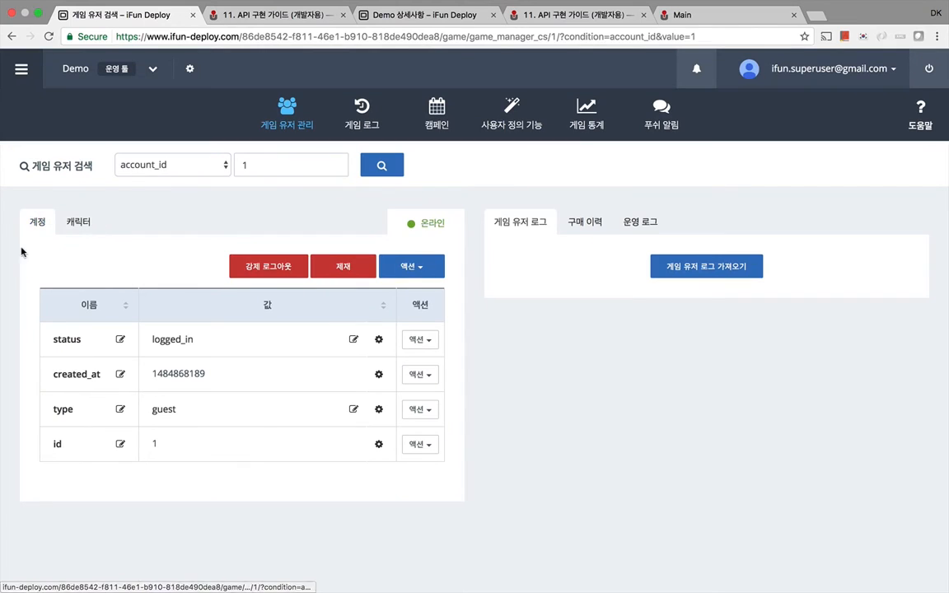
click(120, 339)
click(412, 277)
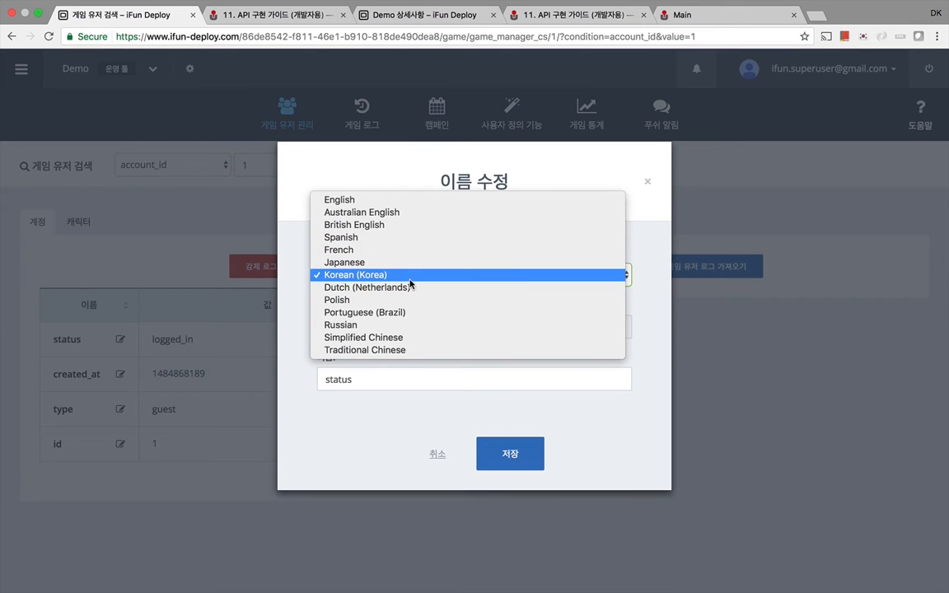
click(393, 430)
click(436, 452)
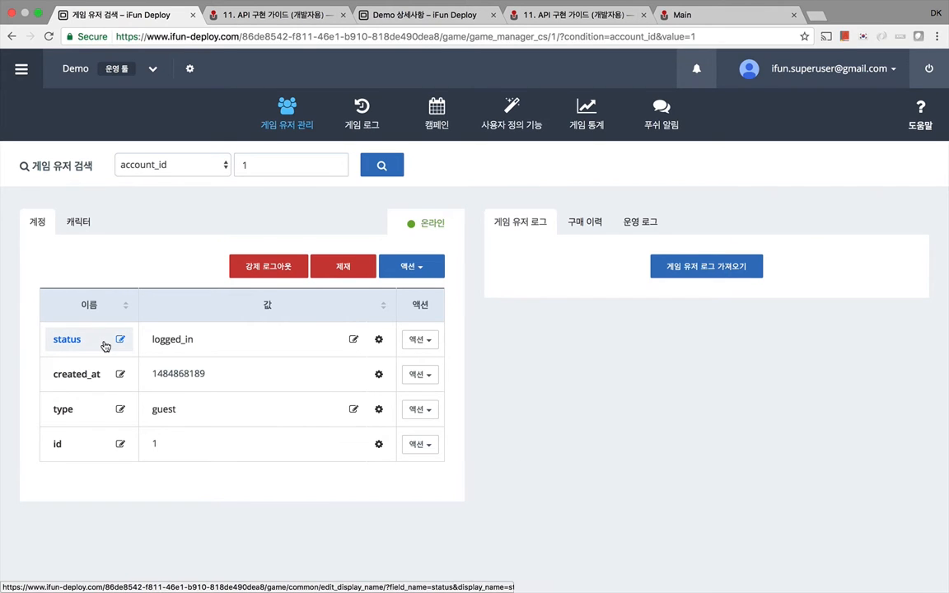
- Set the Japanese display name of the character's level field to レベル and save it
click(75, 221)
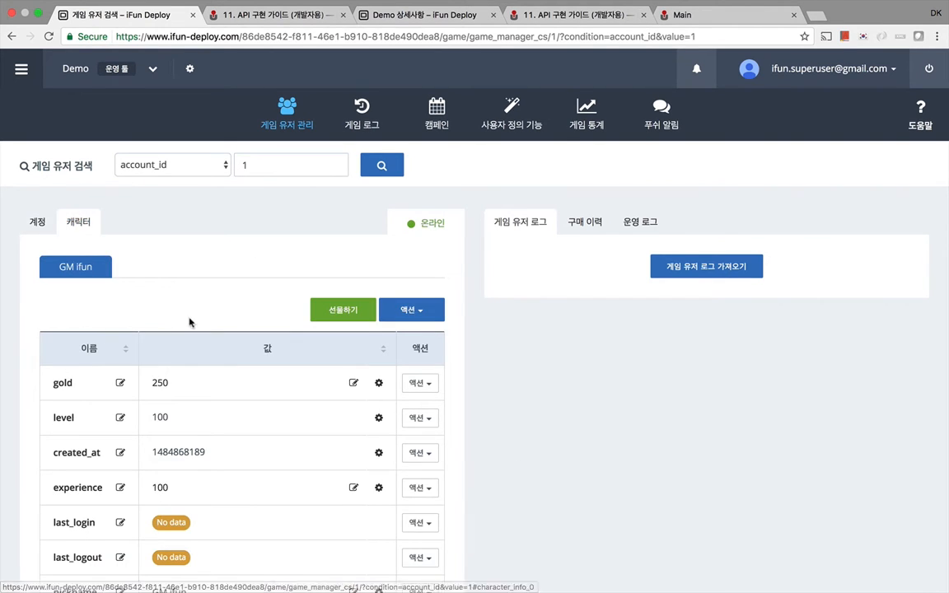
click(120, 417)
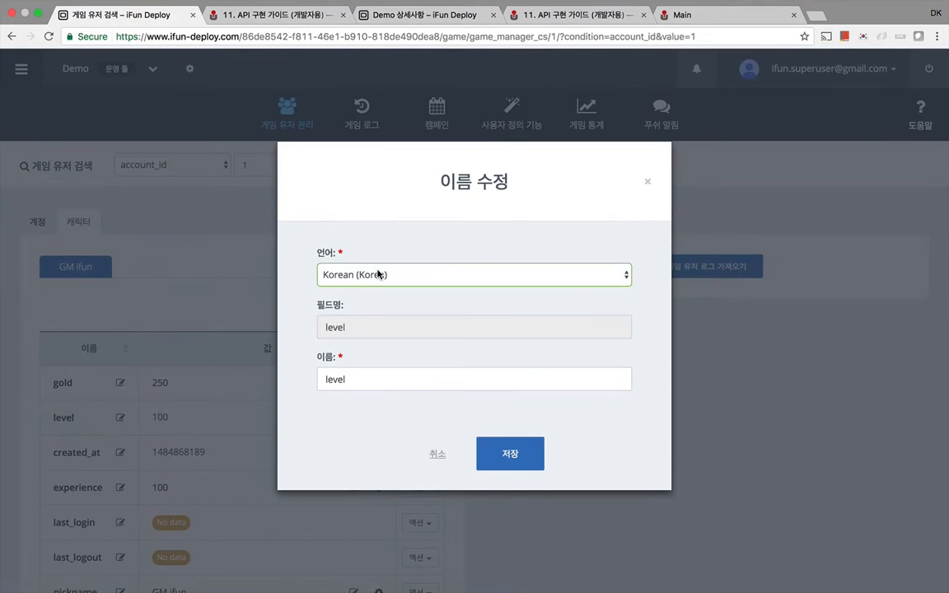
click(349, 275)
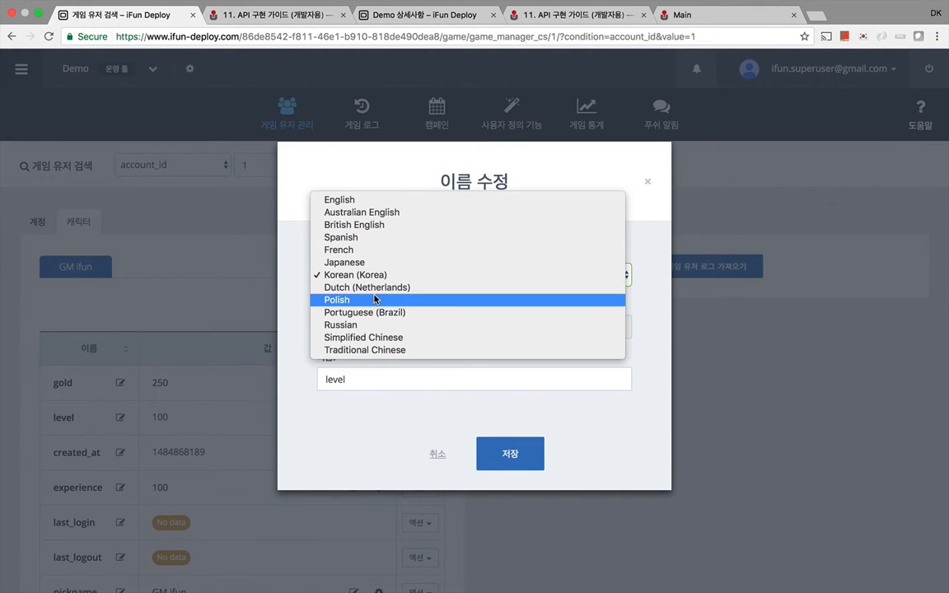
click(380, 262)
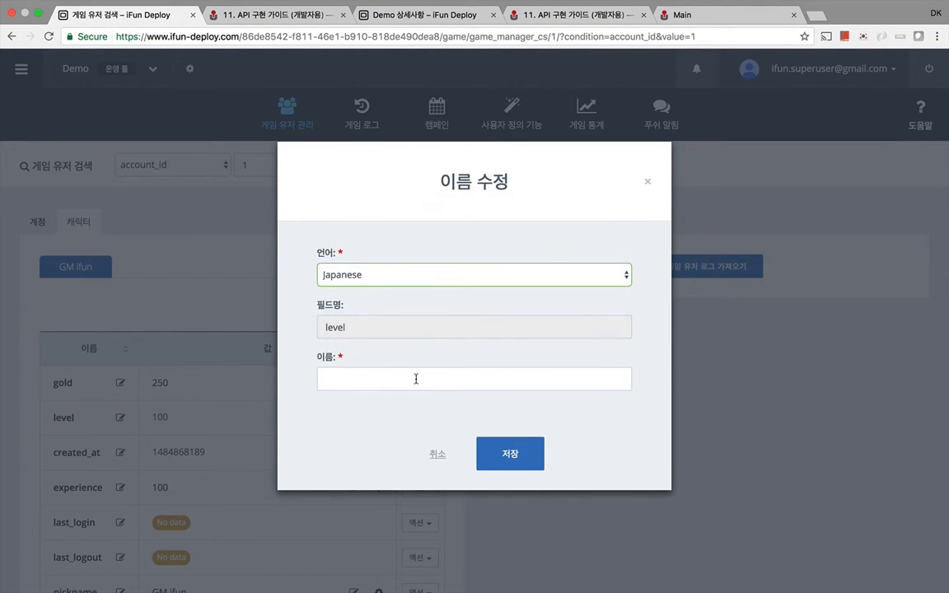
click(416, 379)
key(ctrl+space)
key(ctrl+space)
key(ctrl+space)
key(ctrl+space)
key(ctrl+space)
key(ctrl+space)
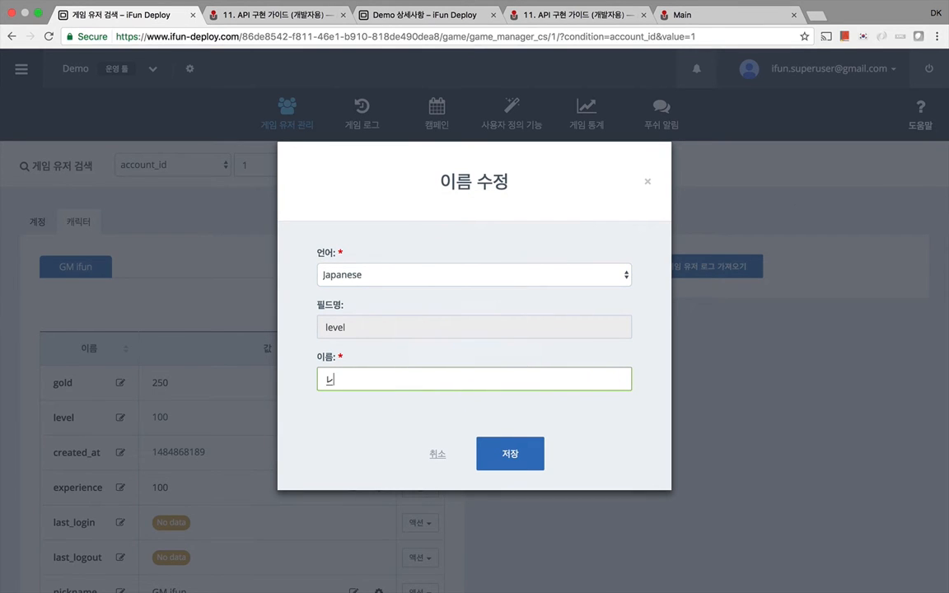
text(レベウ)
key(BackSpace)
click(530, 396)
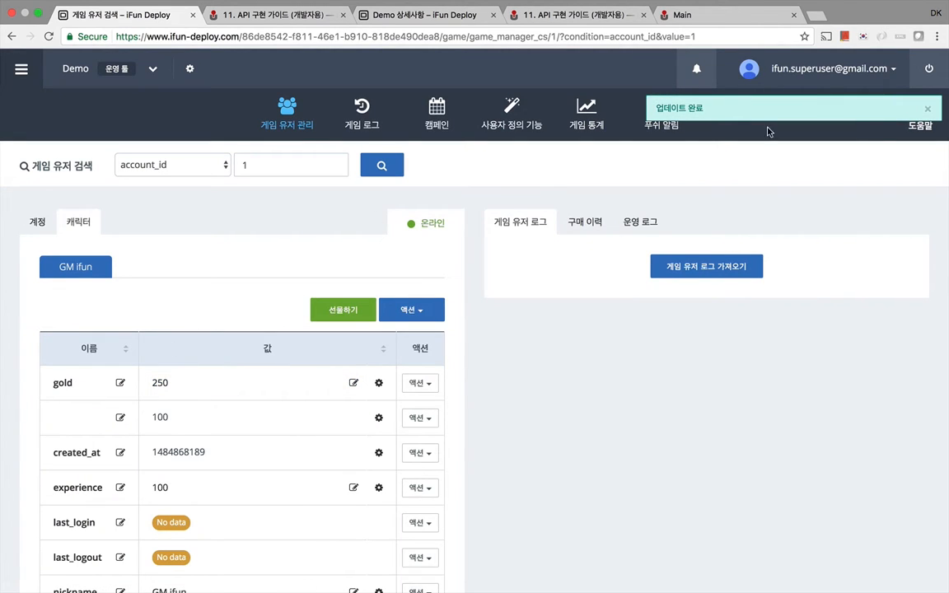
- Check the character's field names with the page language switched to Japanese, and return the language to Korean
click(862, 36)
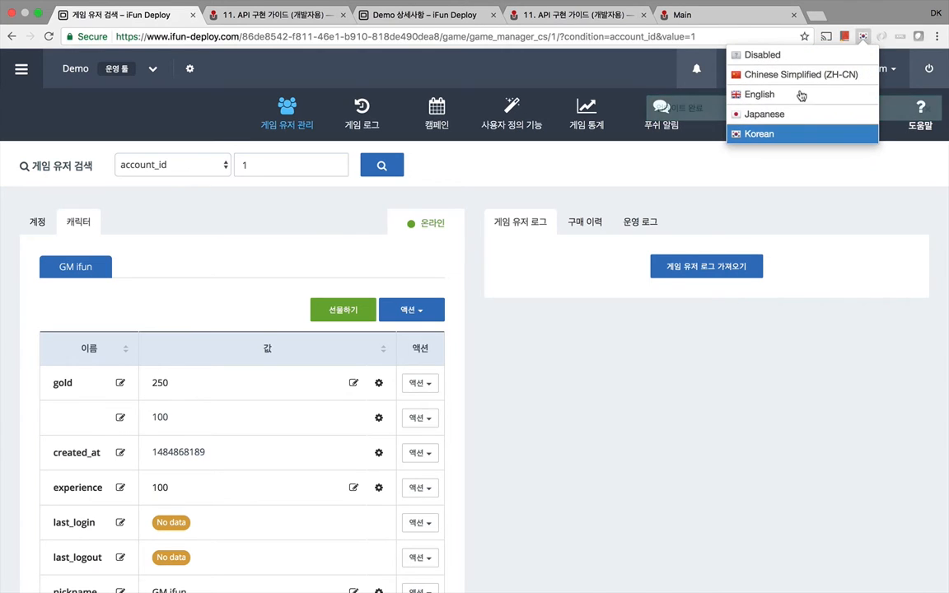
click(787, 117)
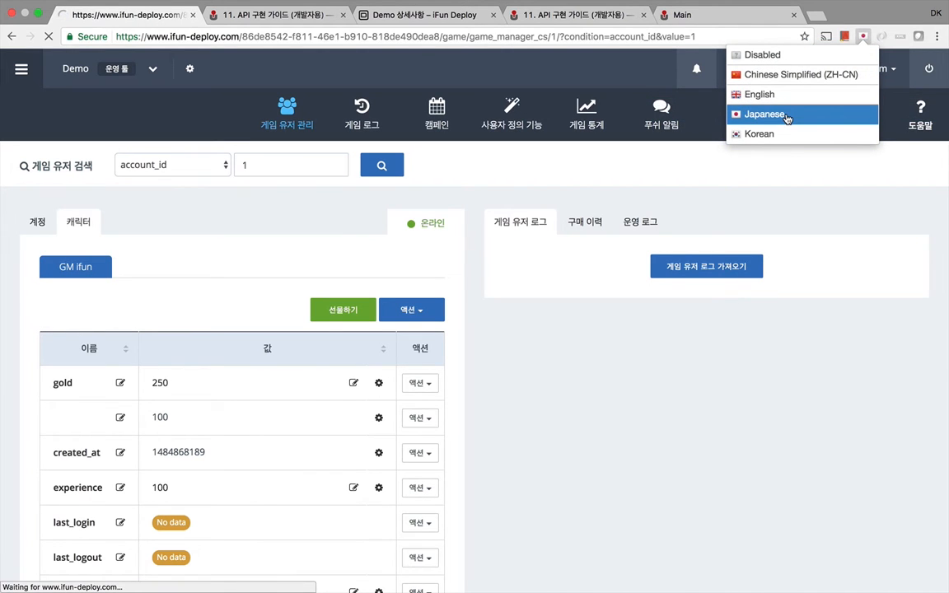
click(99, 221)
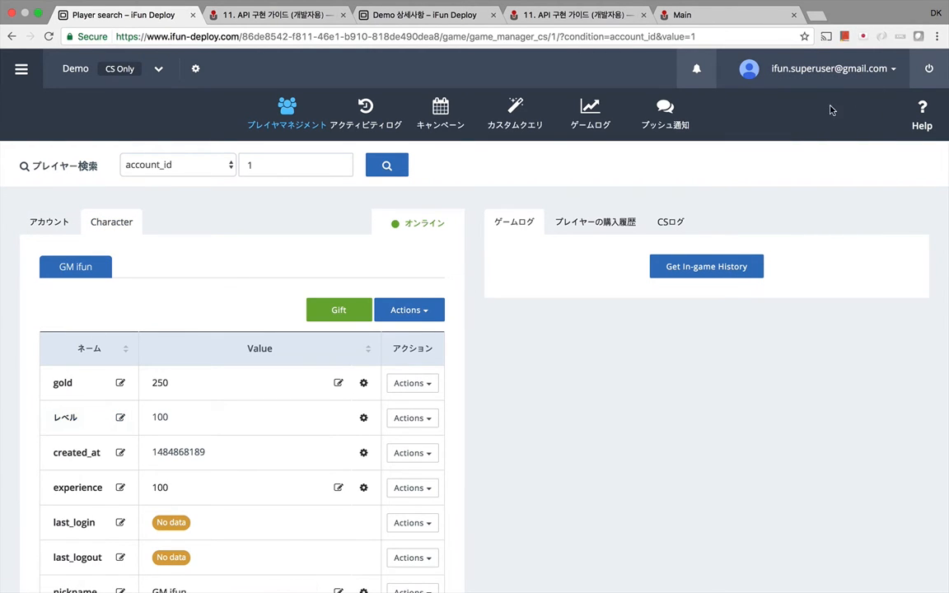
click(863, 36)
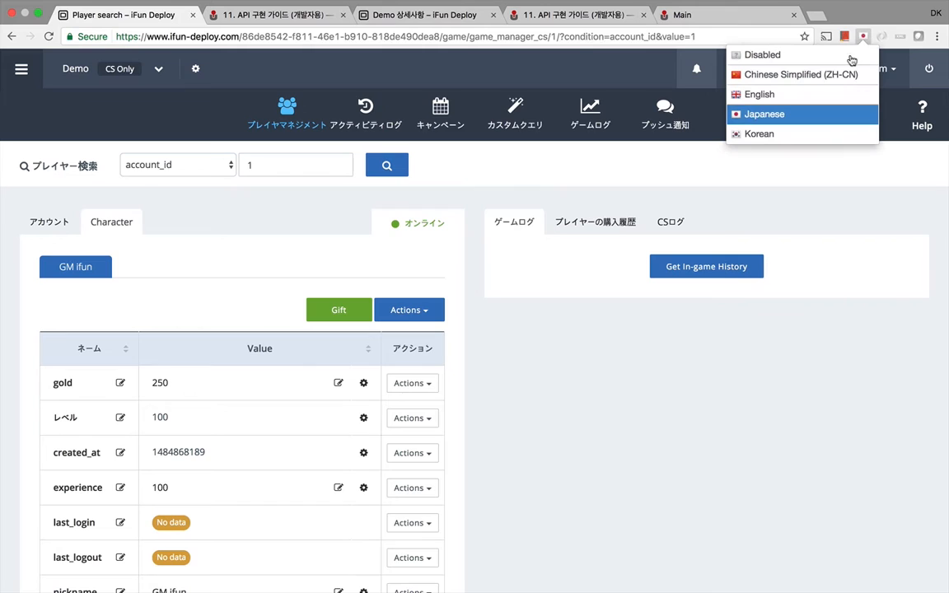
click(787, 135)
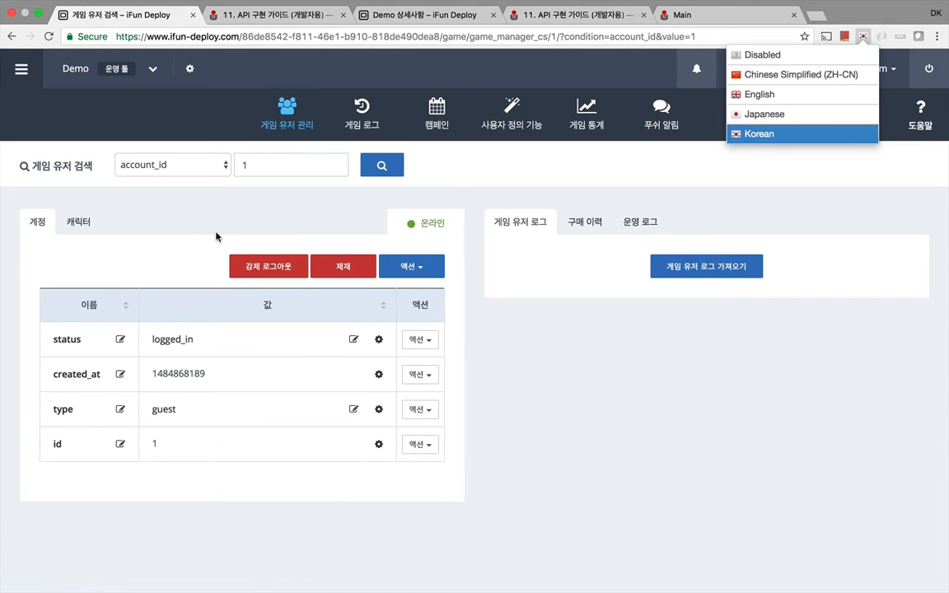
click(334, 237)
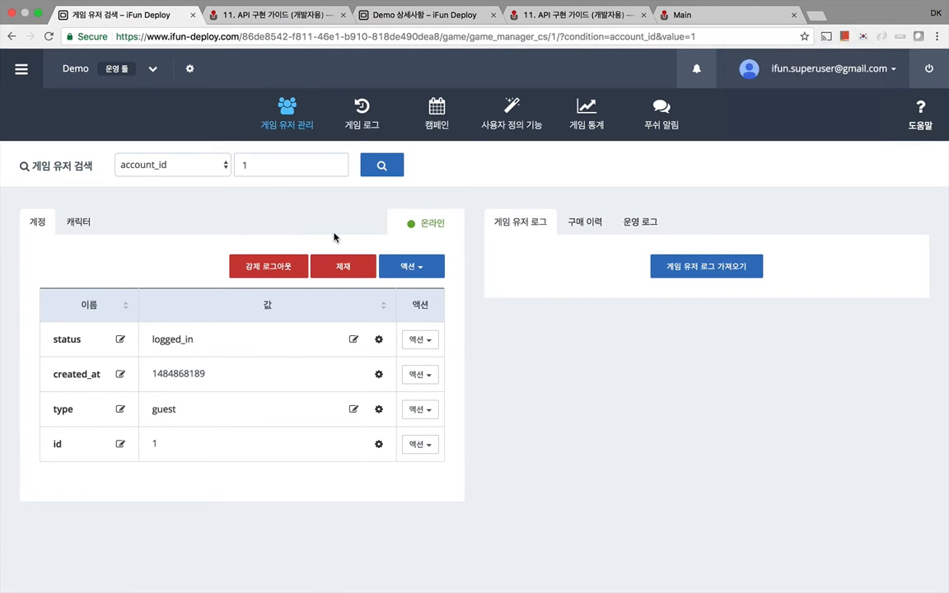
- Force the guest account to log out and check its operation log
click(271, 269)
click(516, 311)
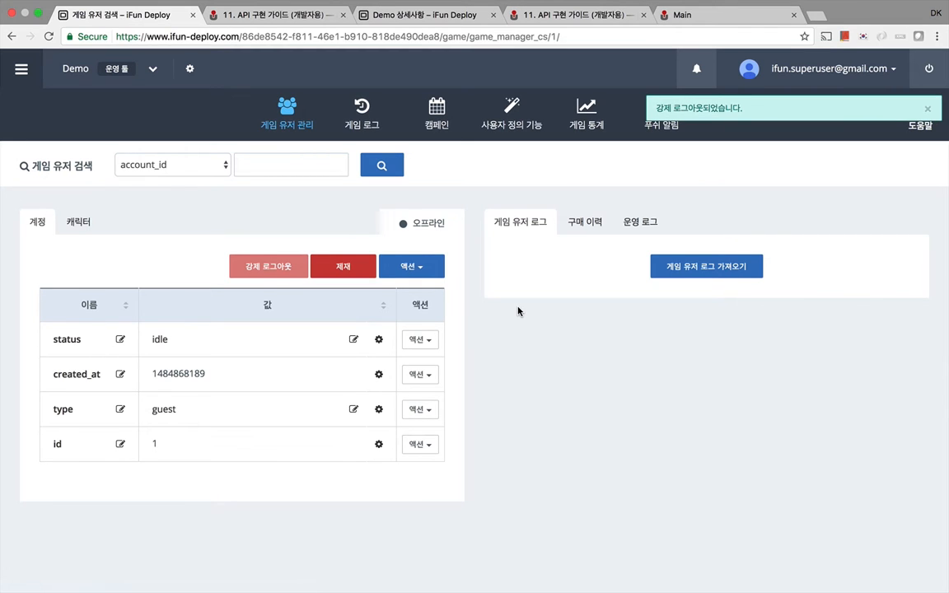
click(642, 223)
scroll(640, 313, down, 1)
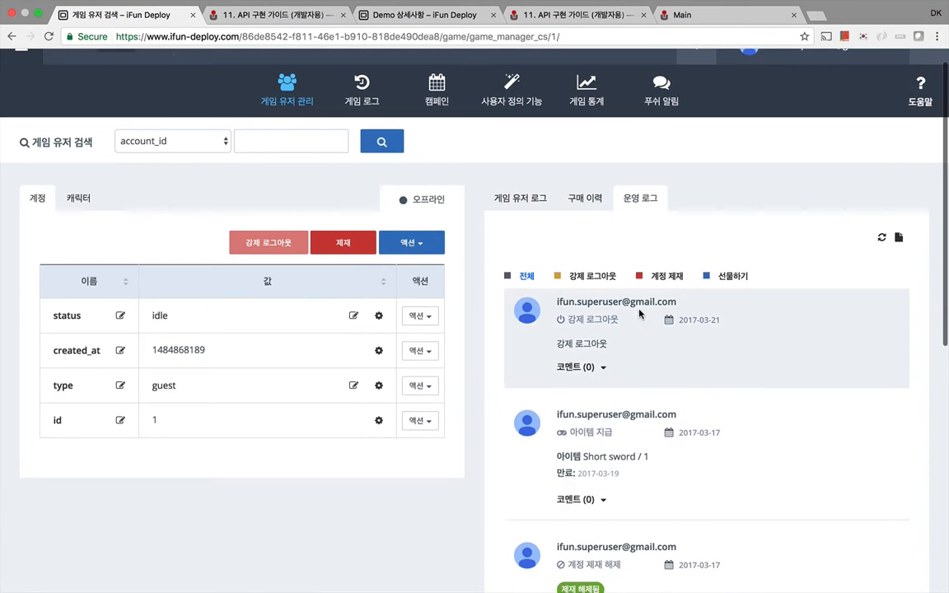
- Start an item gift for the account's character, look through the giftable items, and title the gift 보상 아이템
click(79, 197)
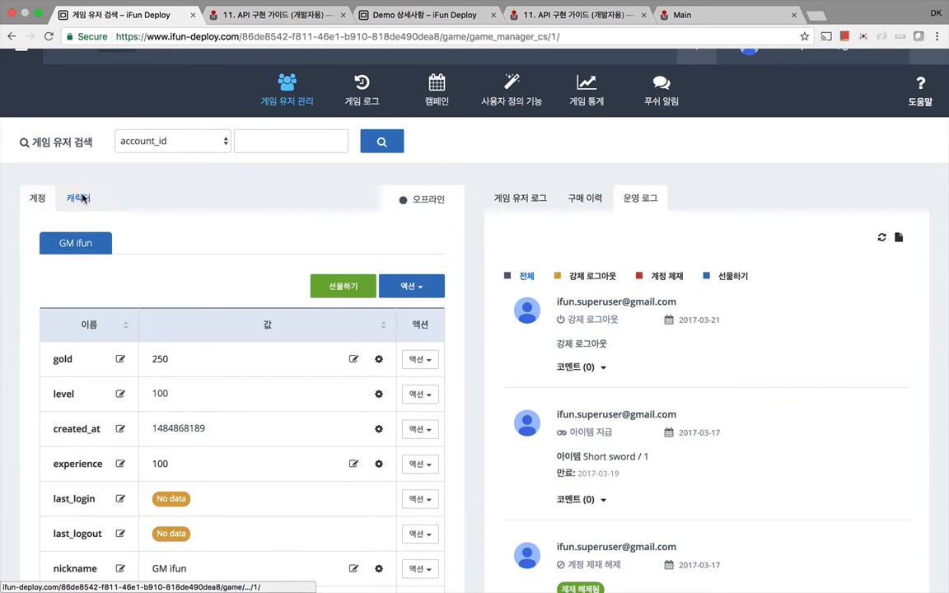
click(321, 288)
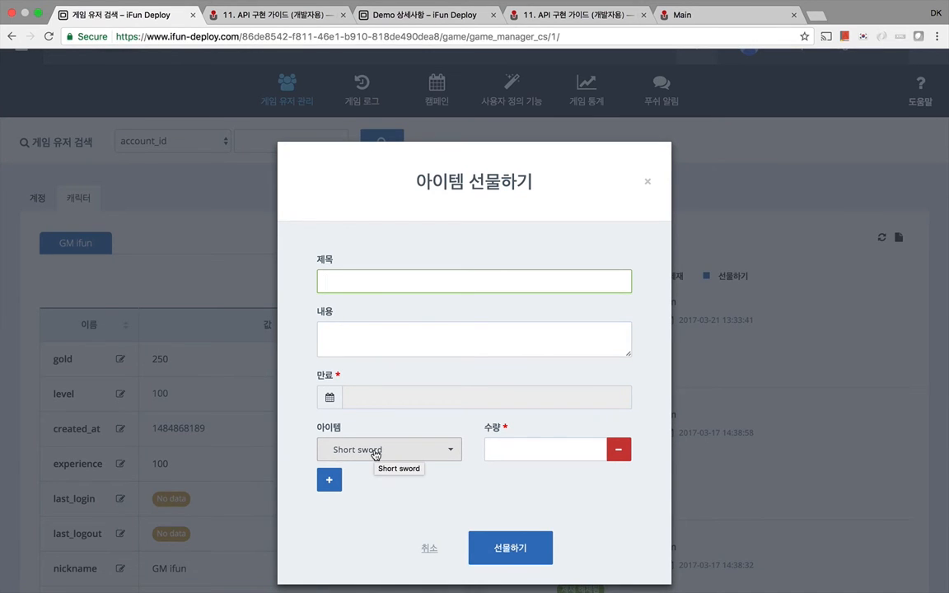
click(374, 451)
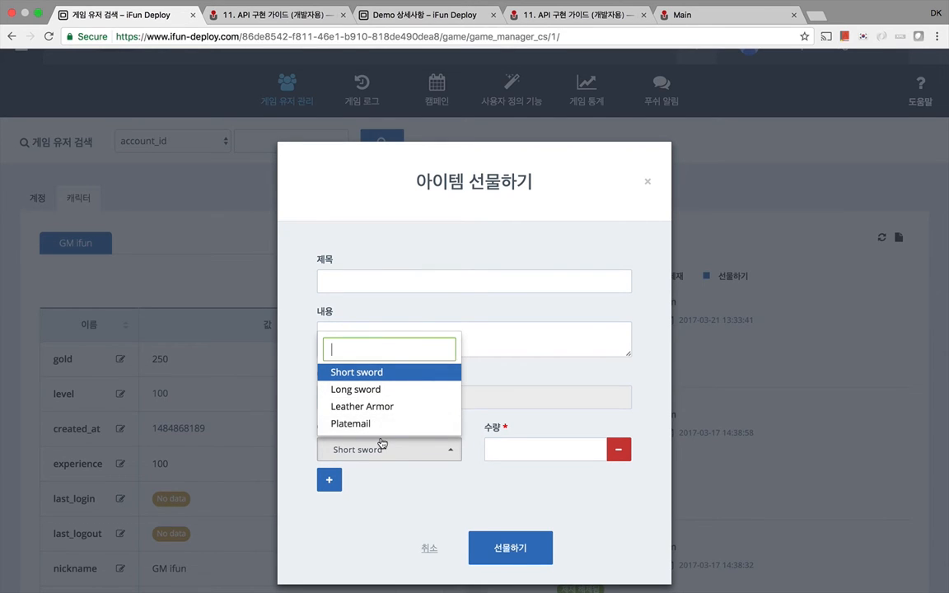
click(382, 472)
click(390, 288)
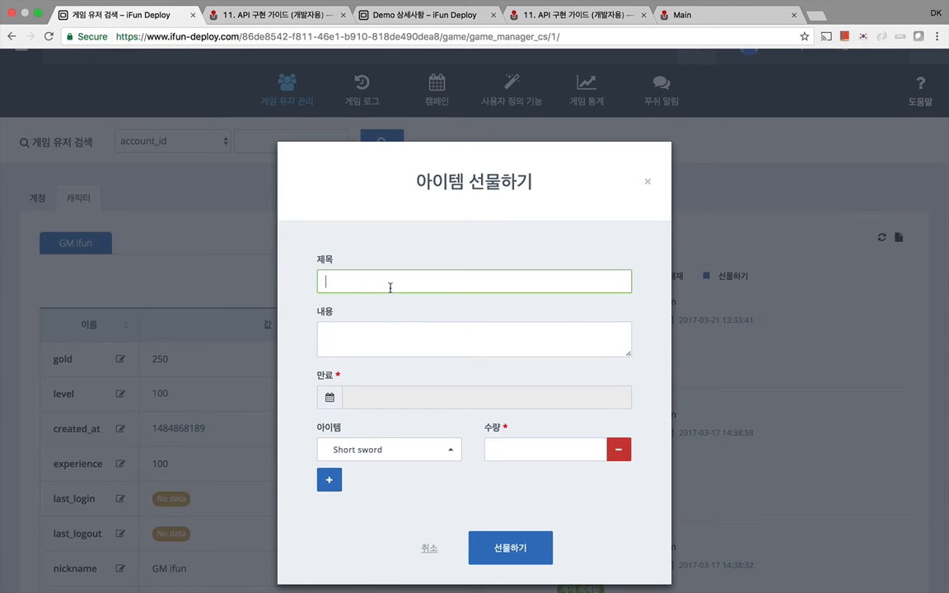
text(qhtkd)
key(ctrl+space)
text(보상 아이템)
key(Tab)
click(393, 402)
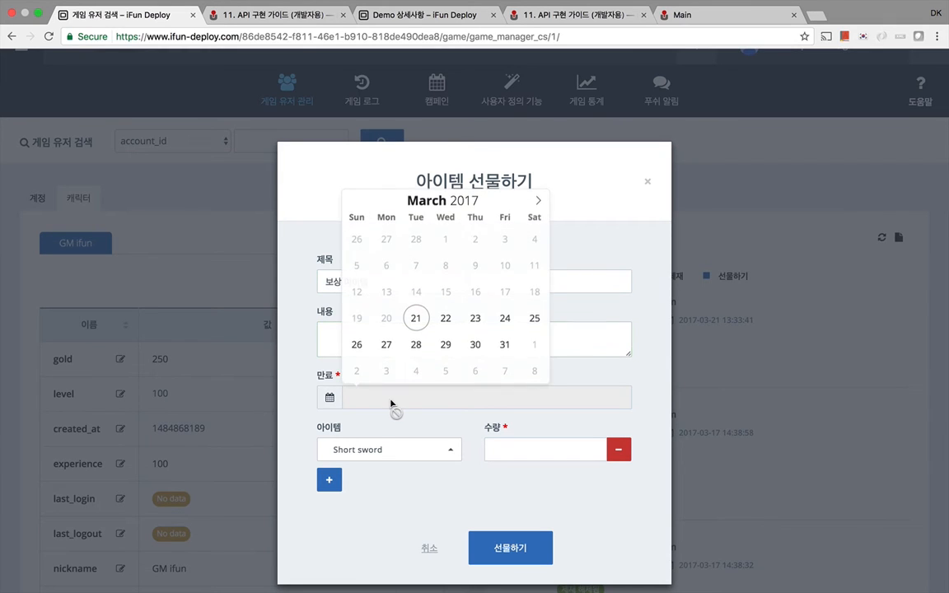
click(416, 345)
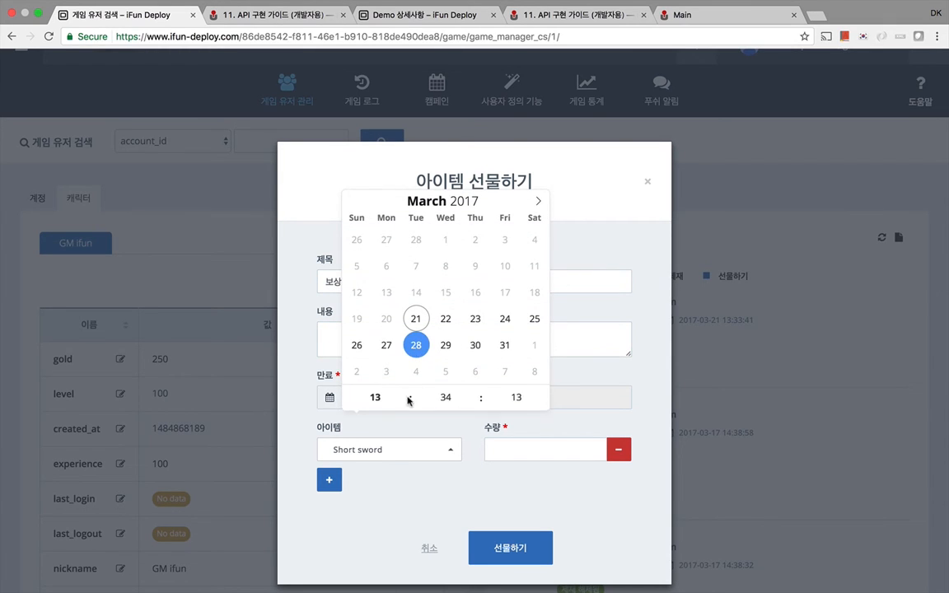
click(380, 523)
click(504, 451)
text(1)
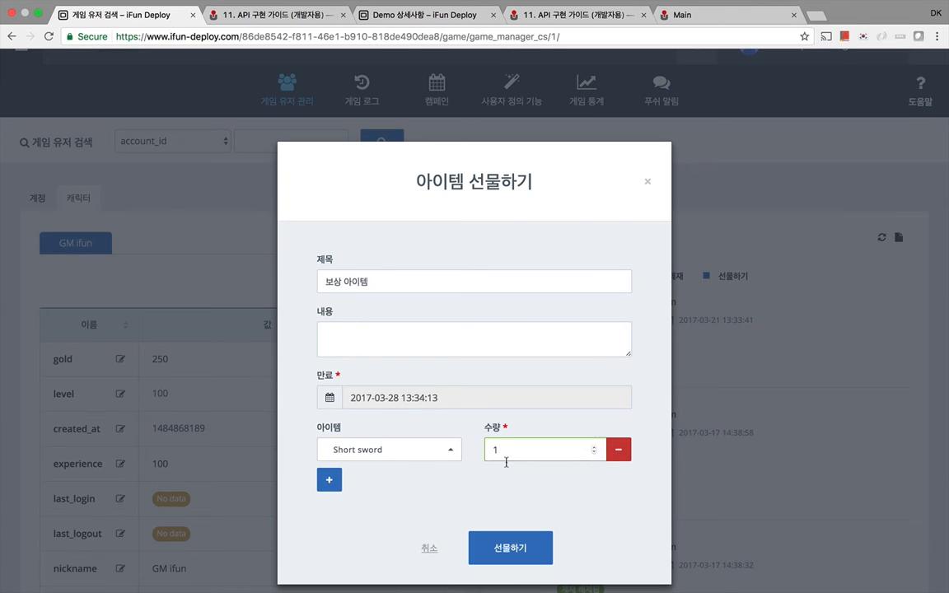
click(532, 546)
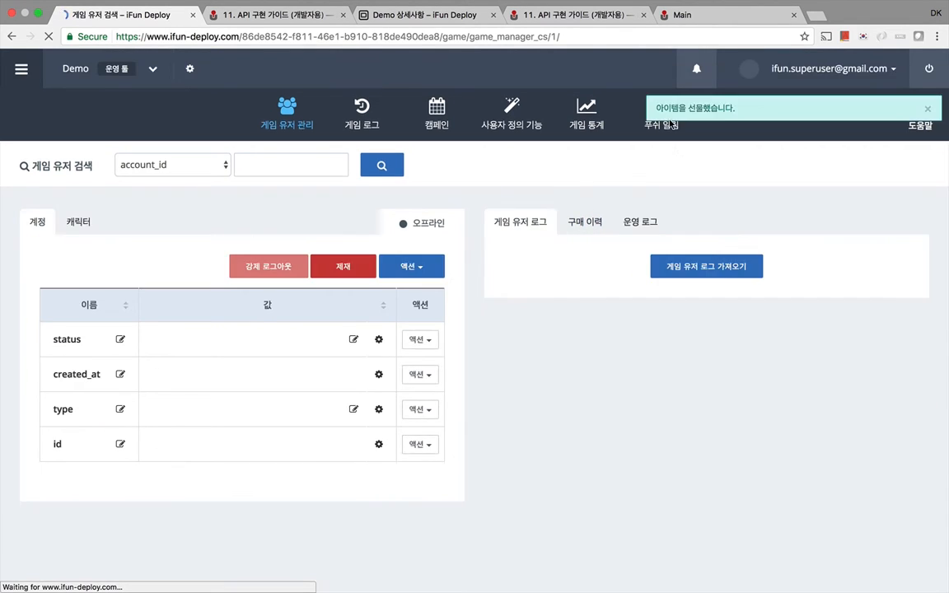
- Review the account's operation log and its game user log entries
click(641, 224)
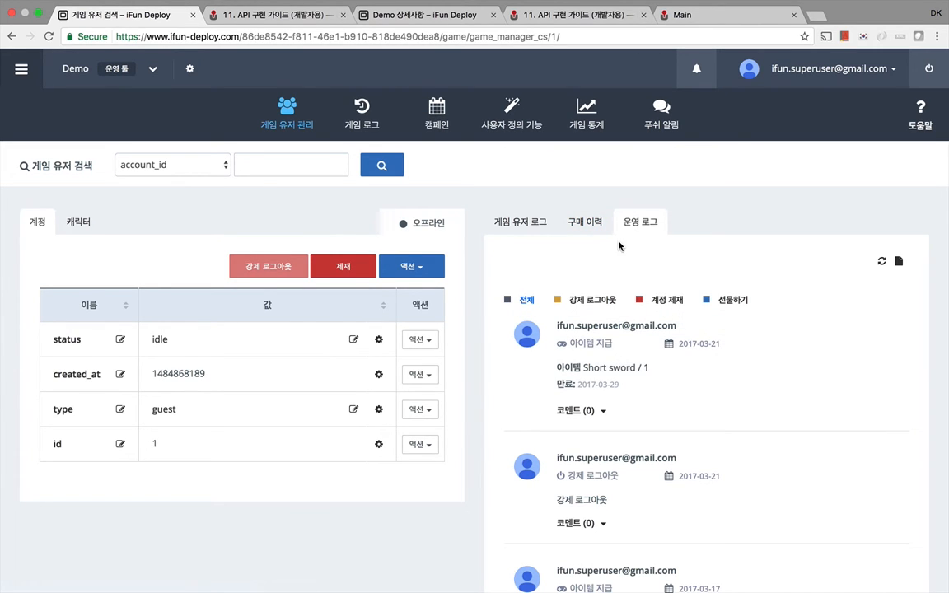
click(534, 224)
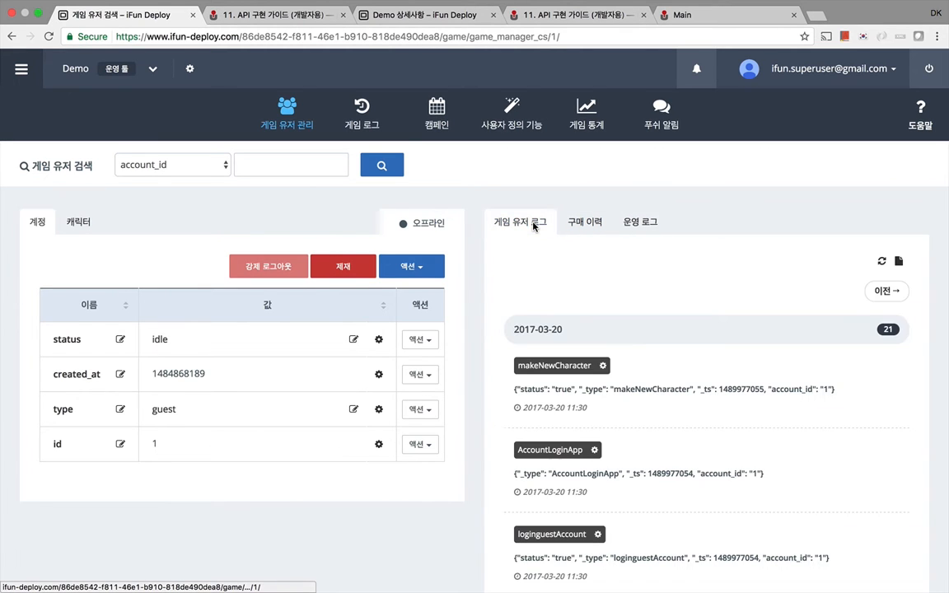
scroll(490, 313, down, 2)
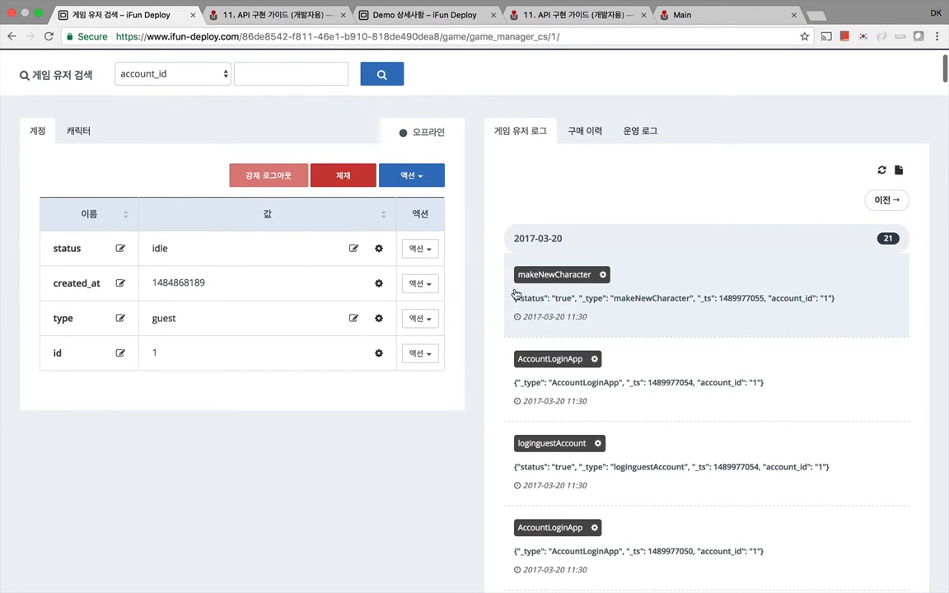
- Set the Korean display format of the makeNewCharacter log to "{{ _ts }} 시간에 {{ account_id }} 를 새로 생성했음" and save the log settings
click(603, 275)
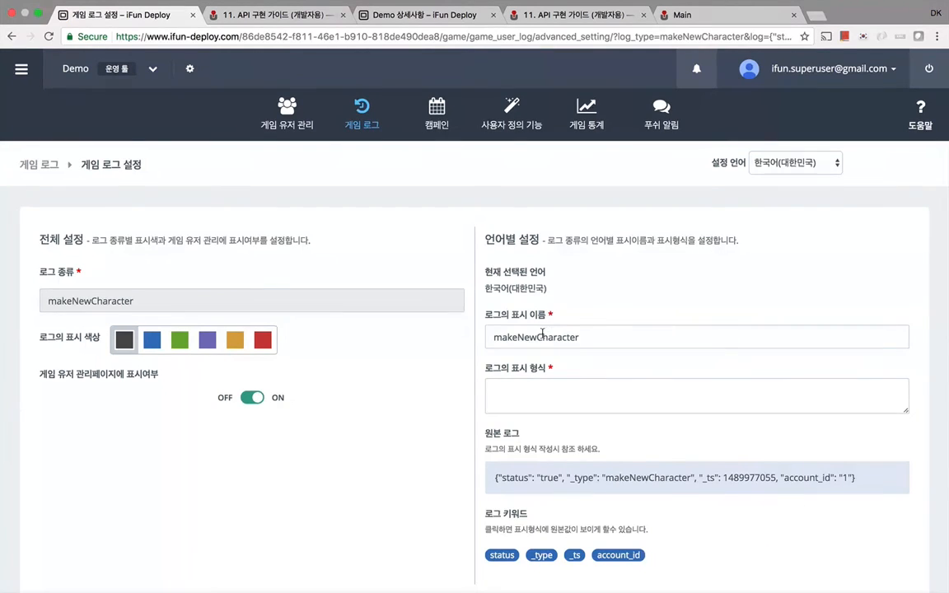
scroll(528, 437, down, 2)
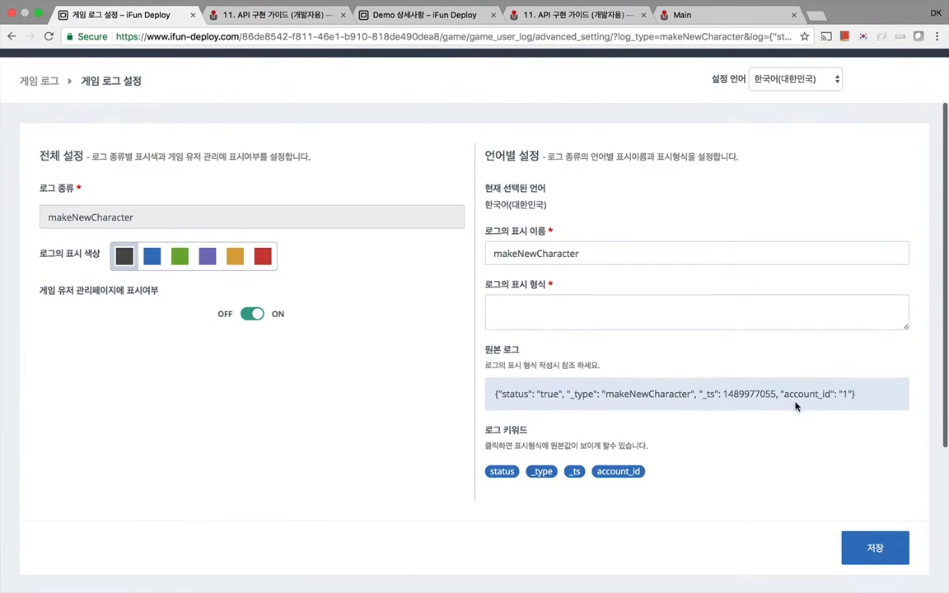
click(558, 310)
click(574, 471)
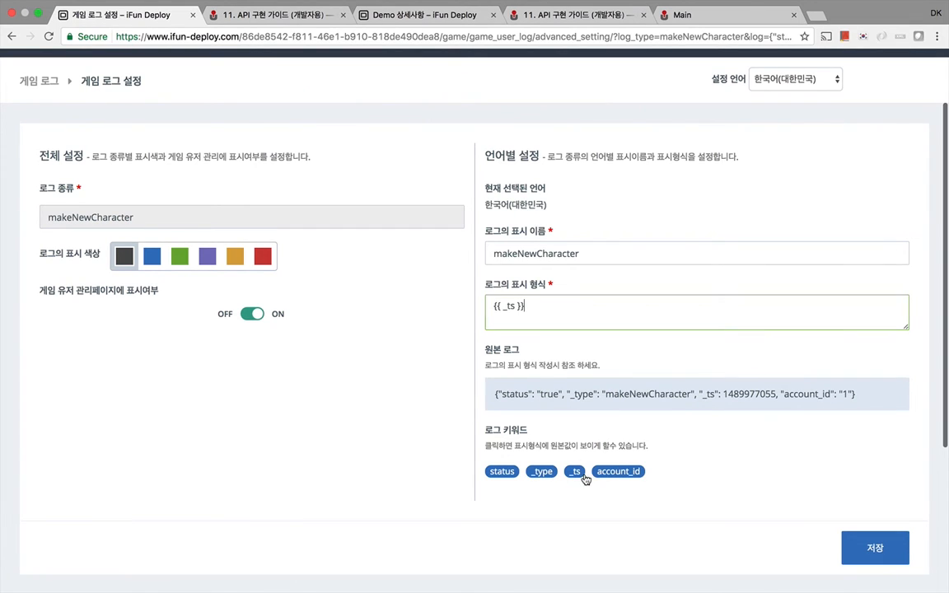
text(시간에)
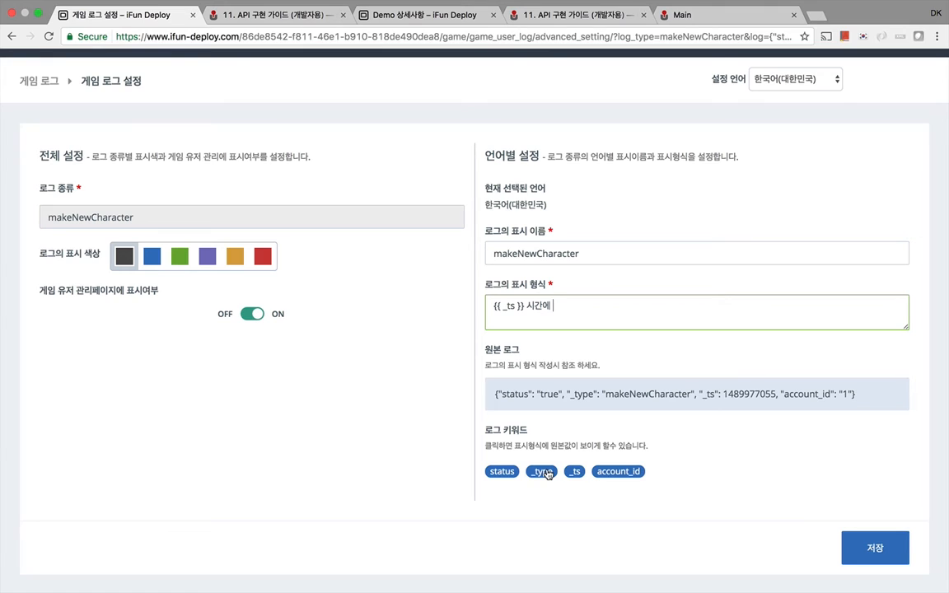
click(616, 472)
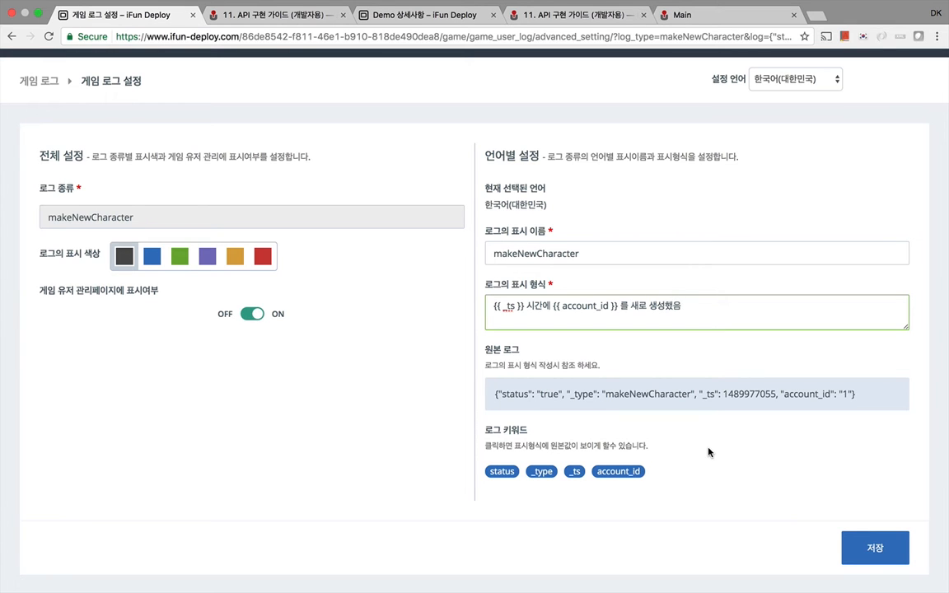
click(874, 552)
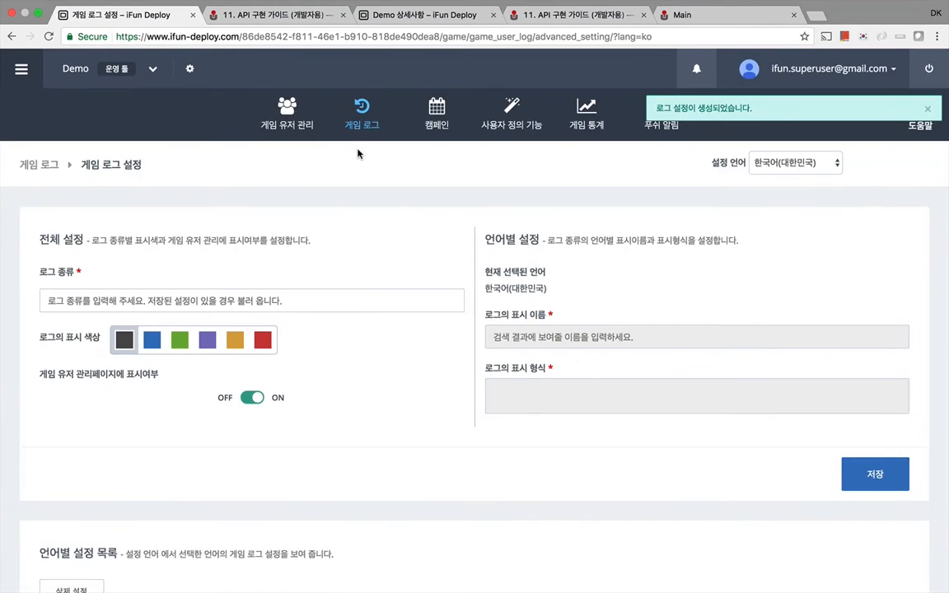
- Look up the game account by account_id and load its game user log to check the makeNewCharacter entry's display format
click(286, 114)
click(424, 256)
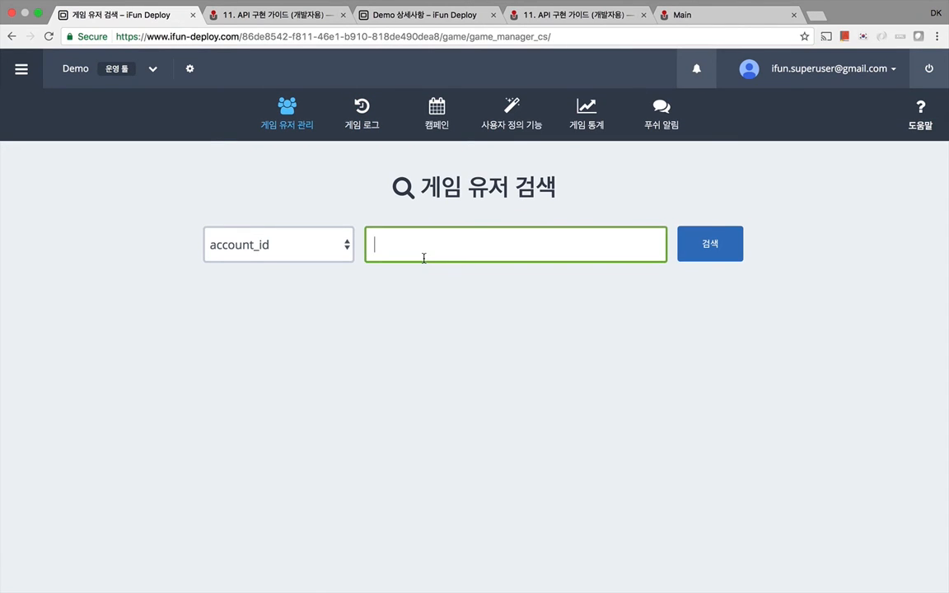
text(1)
click(679, 245)
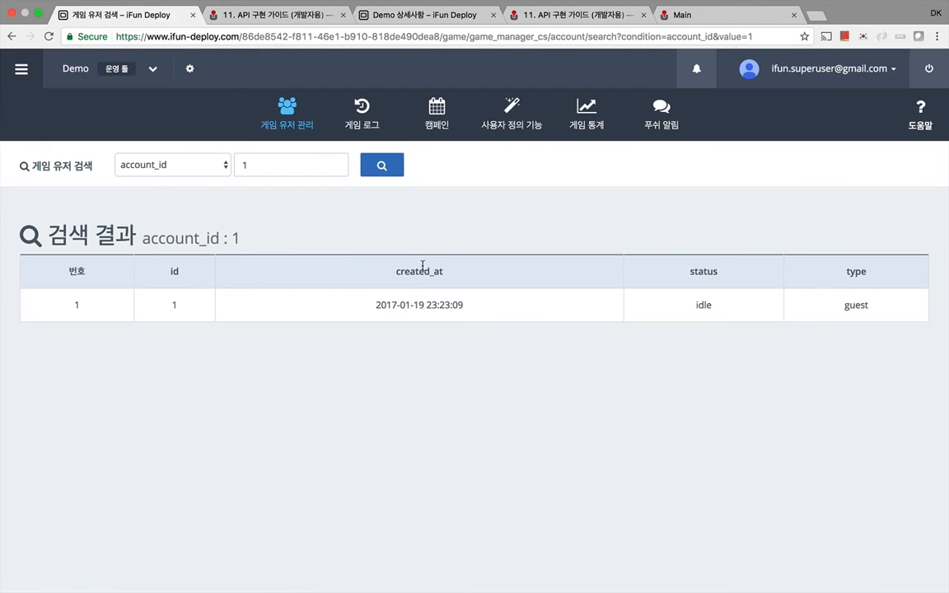
click(378, 306)
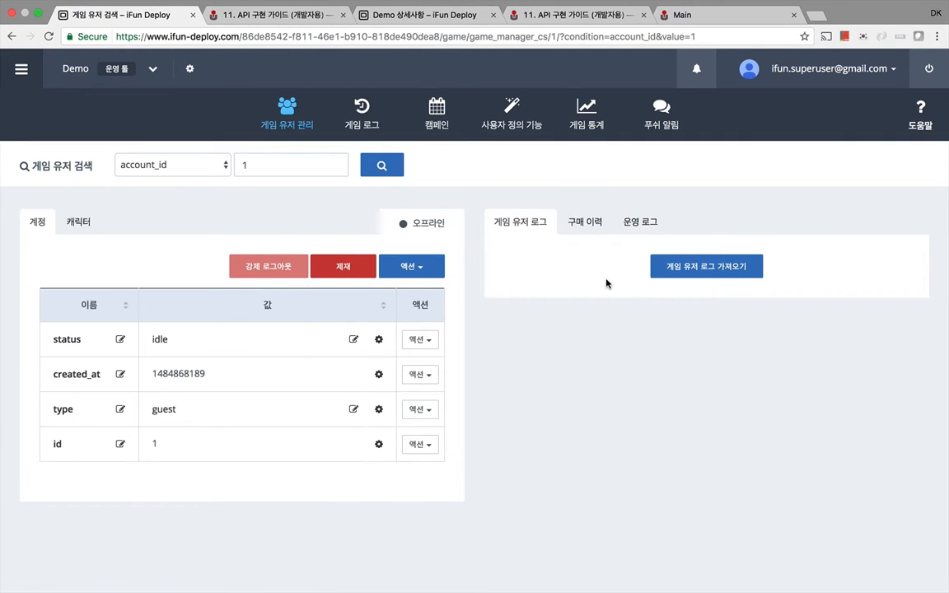
click(701, 265)
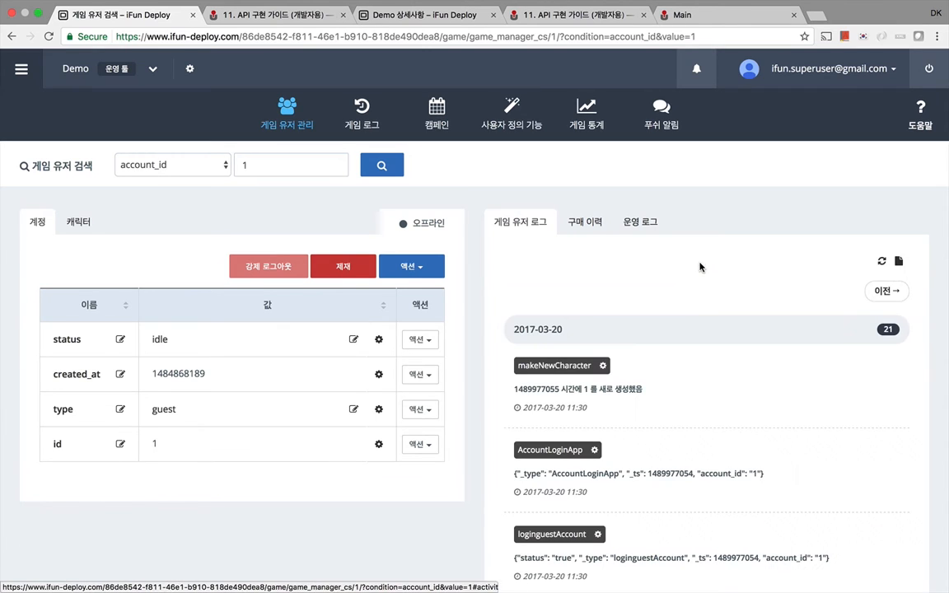
drag(514, 391, 729, 409)
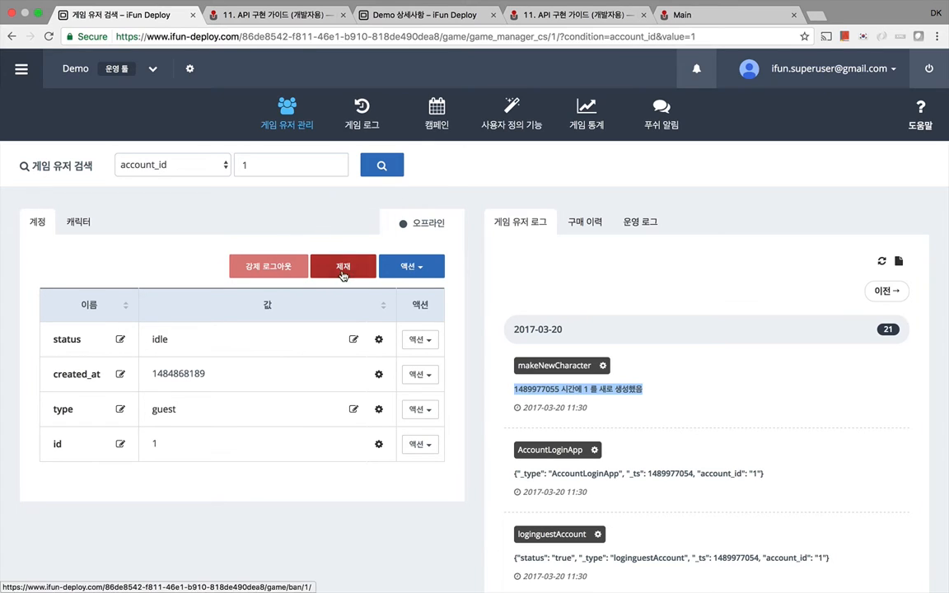
- View the actions available for the account and show its character data
click(399, 265)
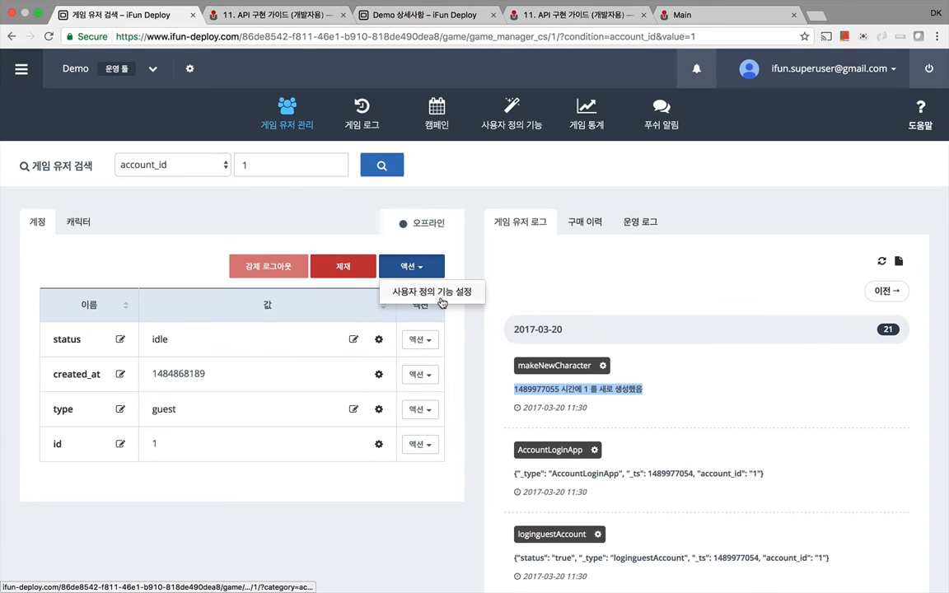
click(247, 216)
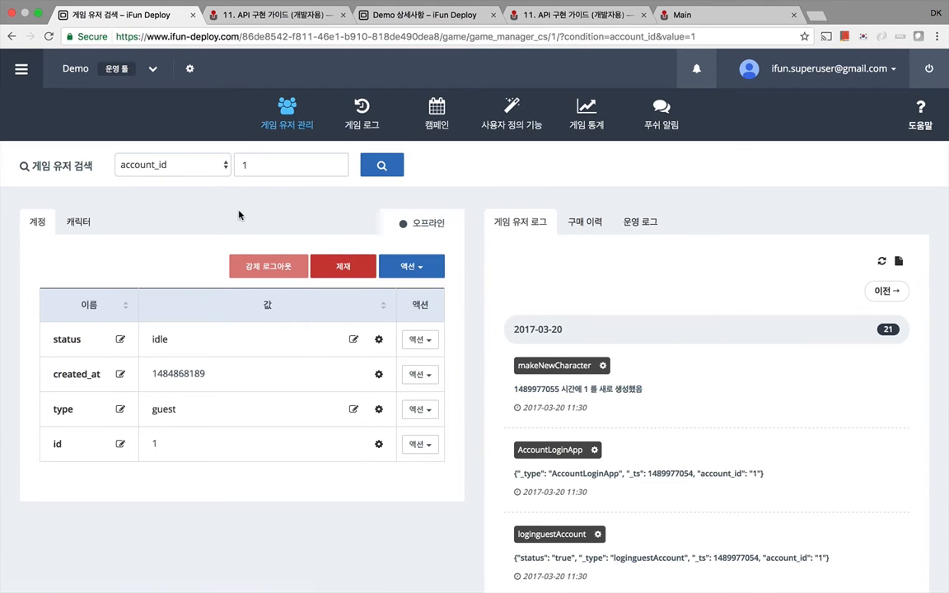
click(81, 223)
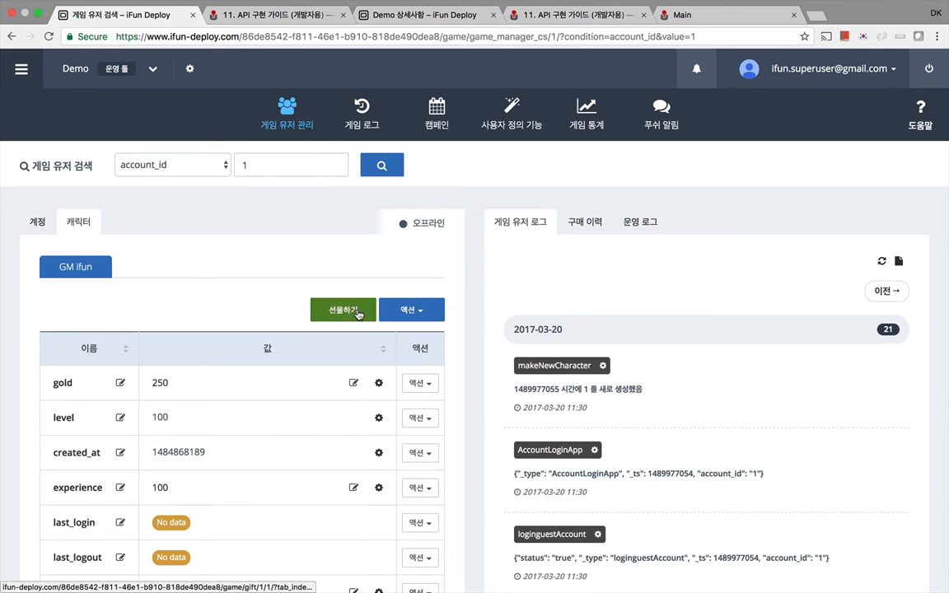
- Start registering a new campaign in the campaign manager, review the campaign types, and title it 데모 이벤트
click(439, 115)
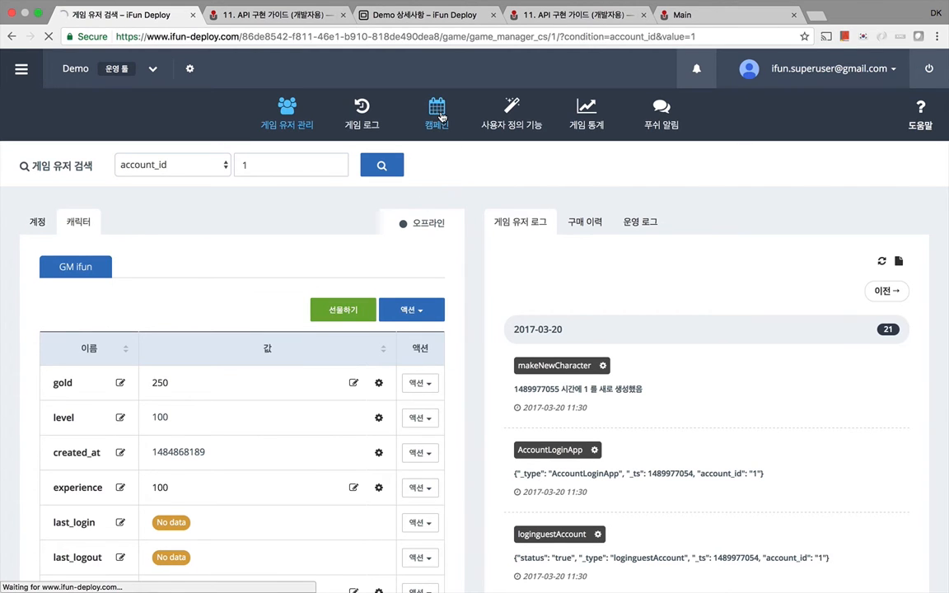
scroll(515, 328, down, 3)
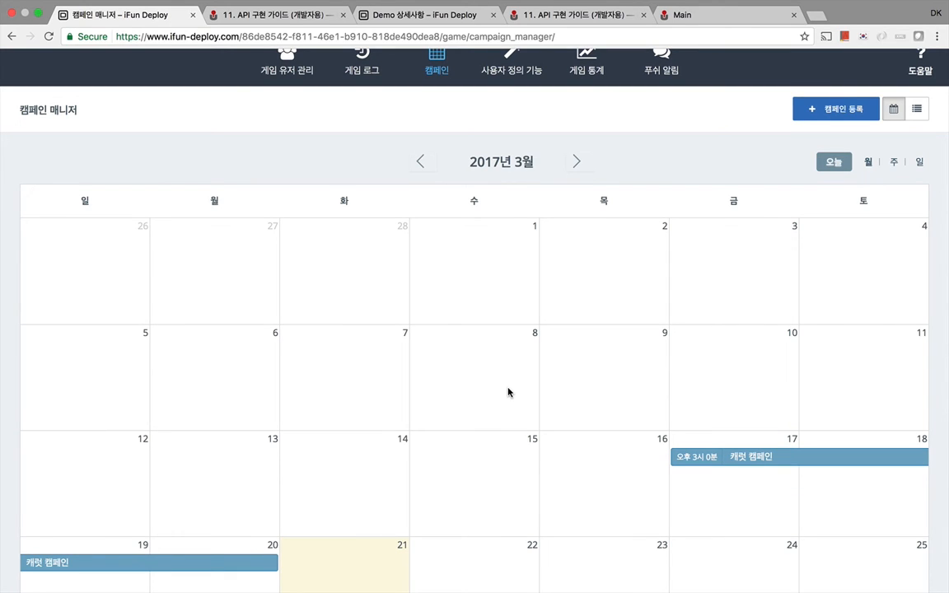
click(824, 113)
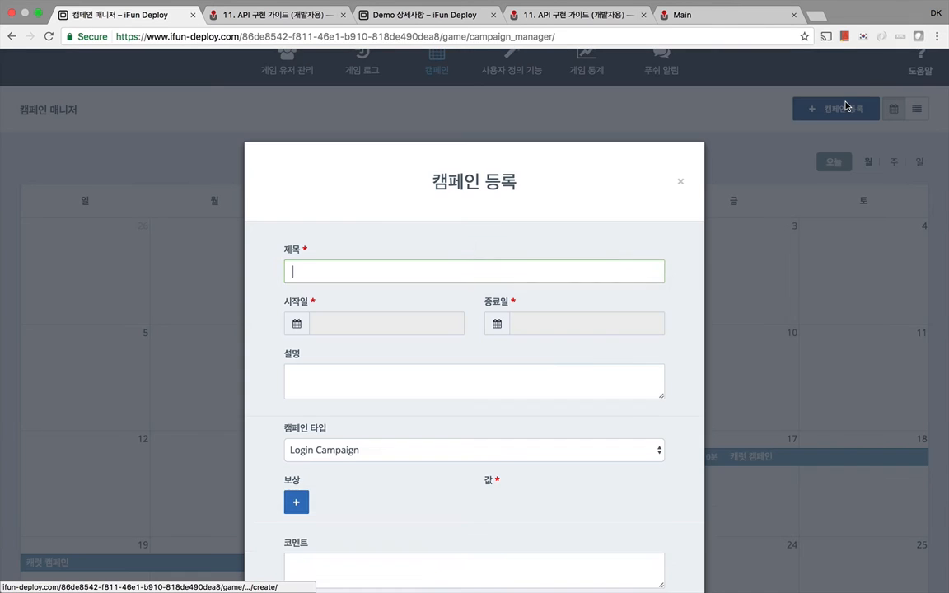
click(351, 459)
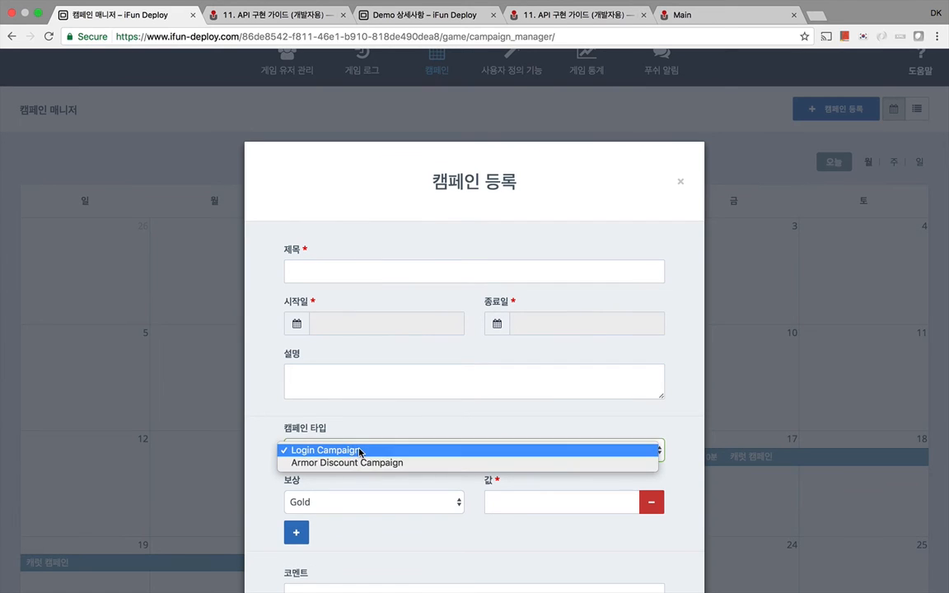
click(394, 280)
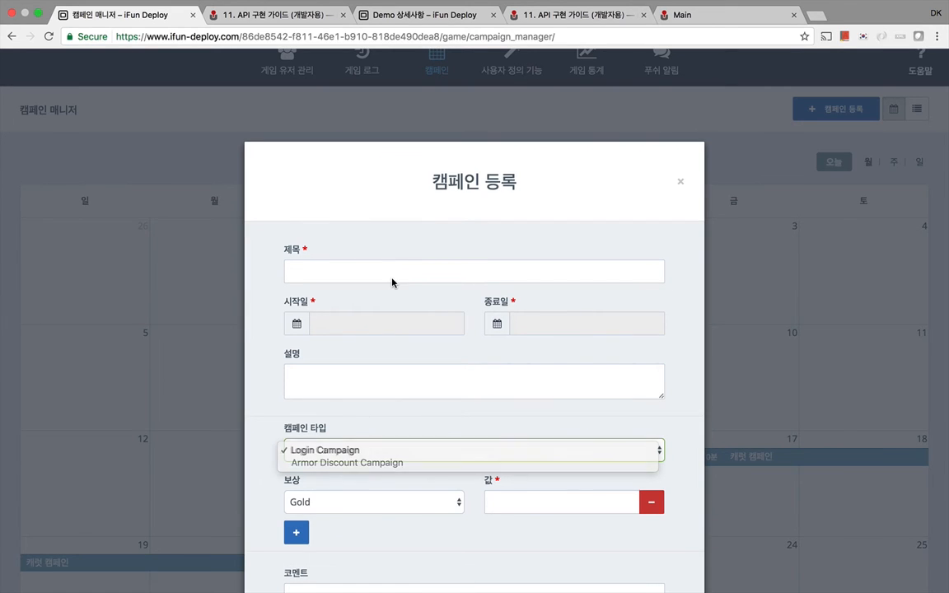
text(데모 )
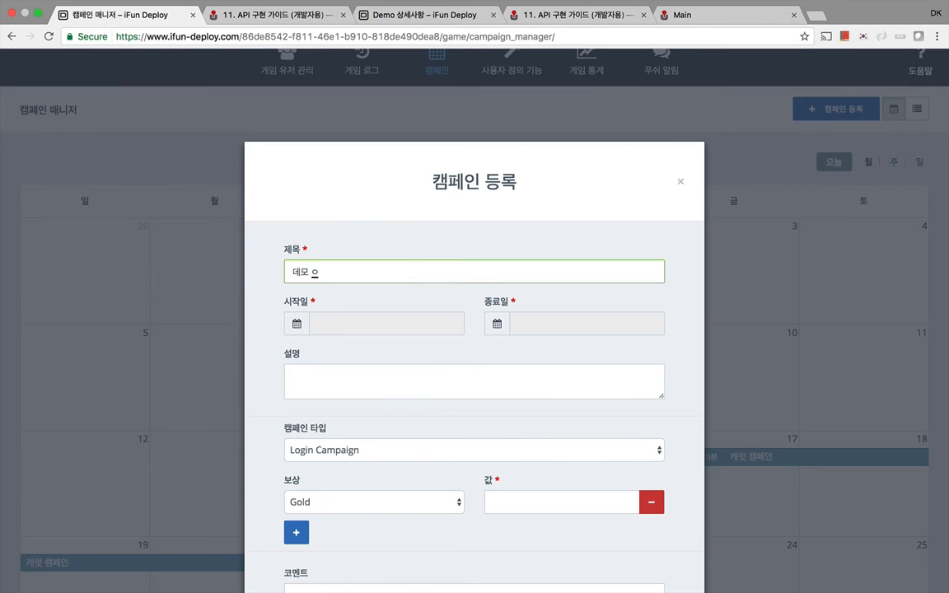
text(이벤트)
click(387, 323)
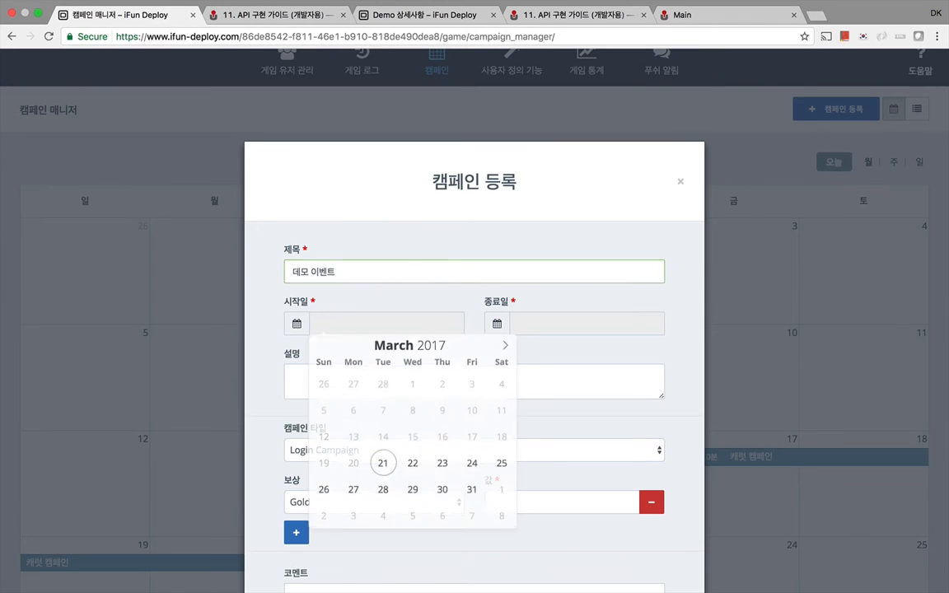
click(384, 466)
click(383, 491)
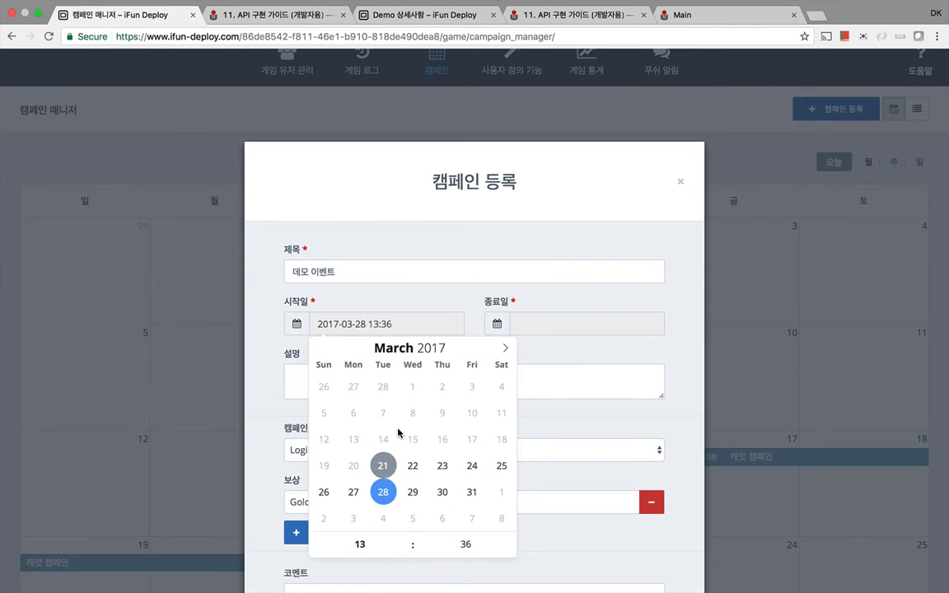
click(384, 468)
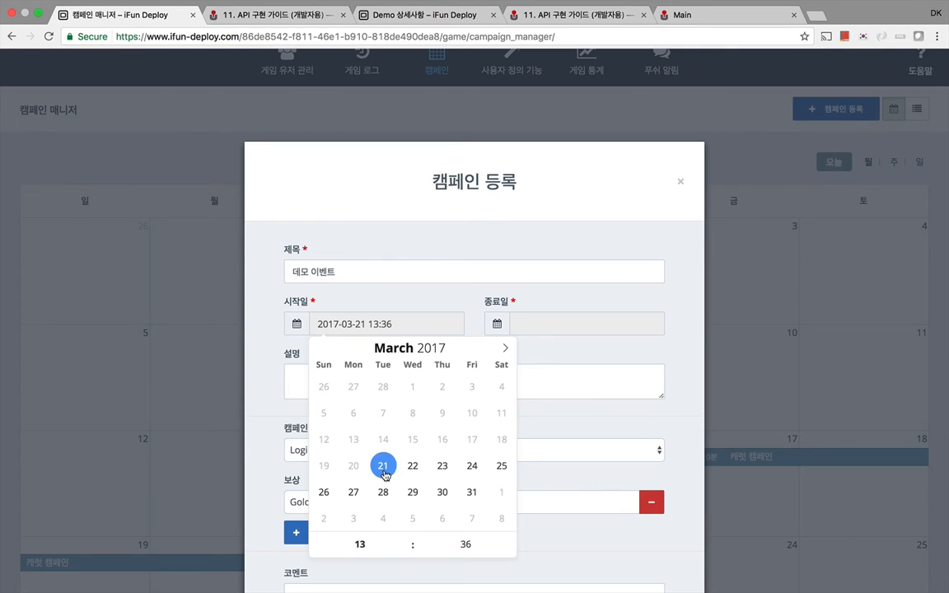
click(507, 321)
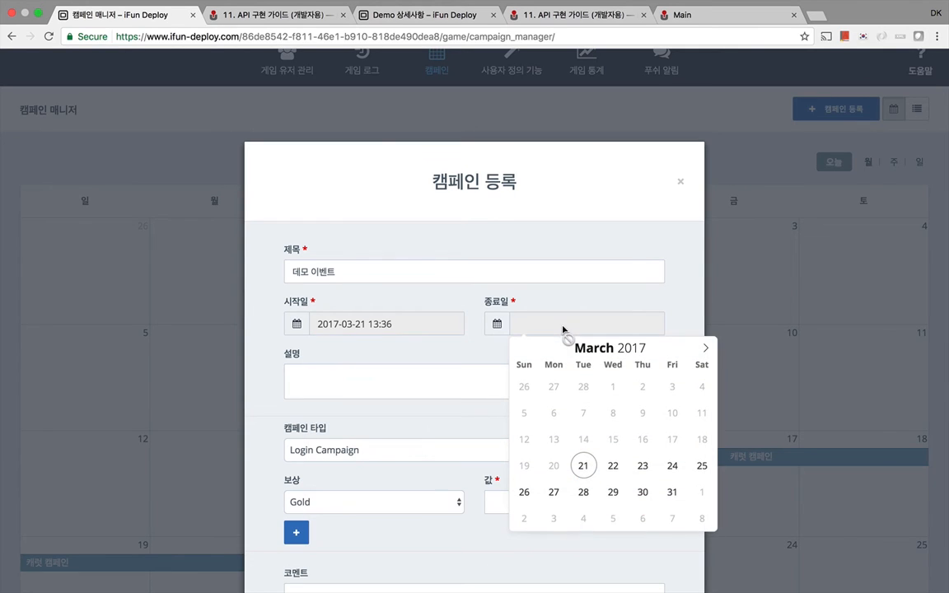
click(583, 492)
click(447, 387)
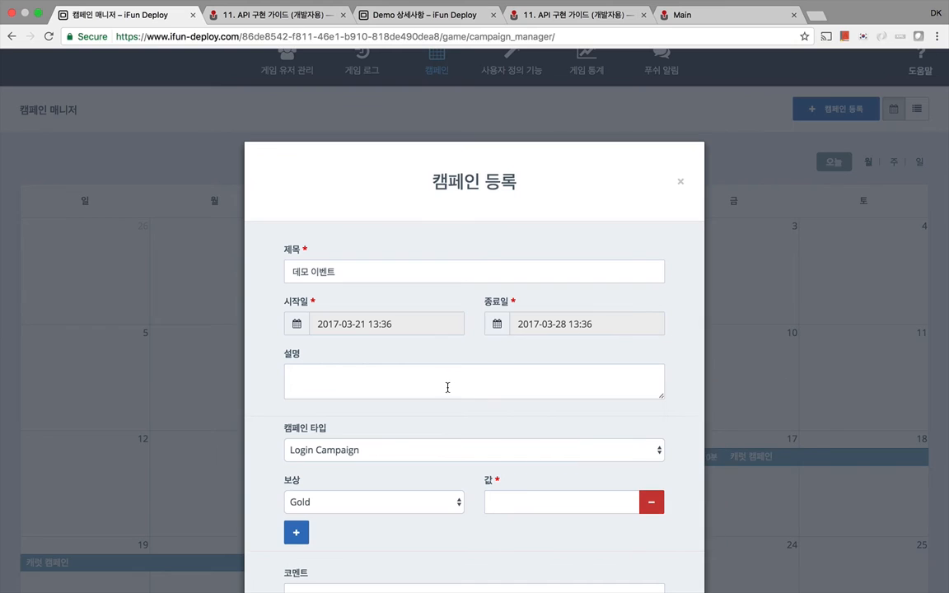
- Set the Login Campaign's Gold reward to 100 and register the campaign
click(492, 500)
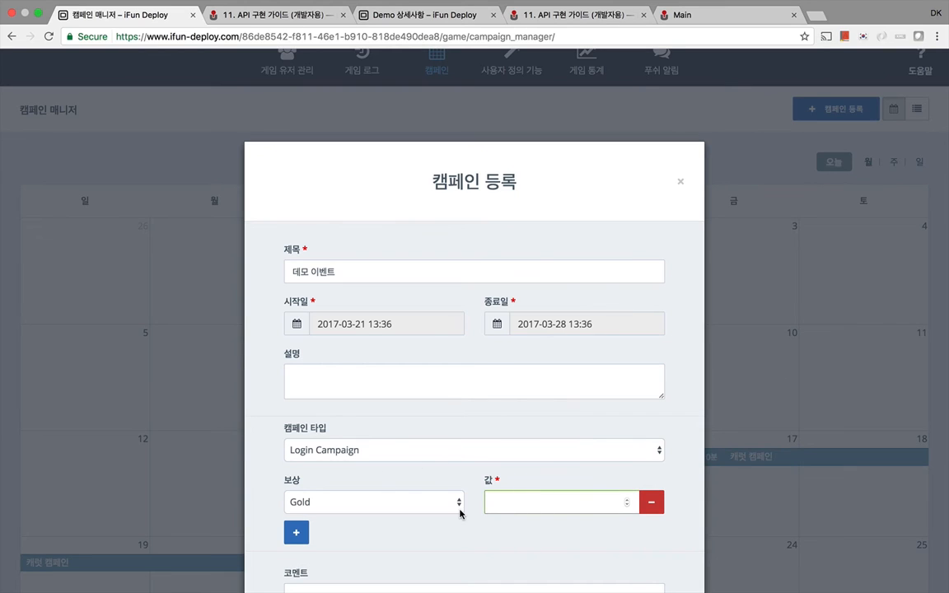
text(100)
scroll(383, 551, down, 5)
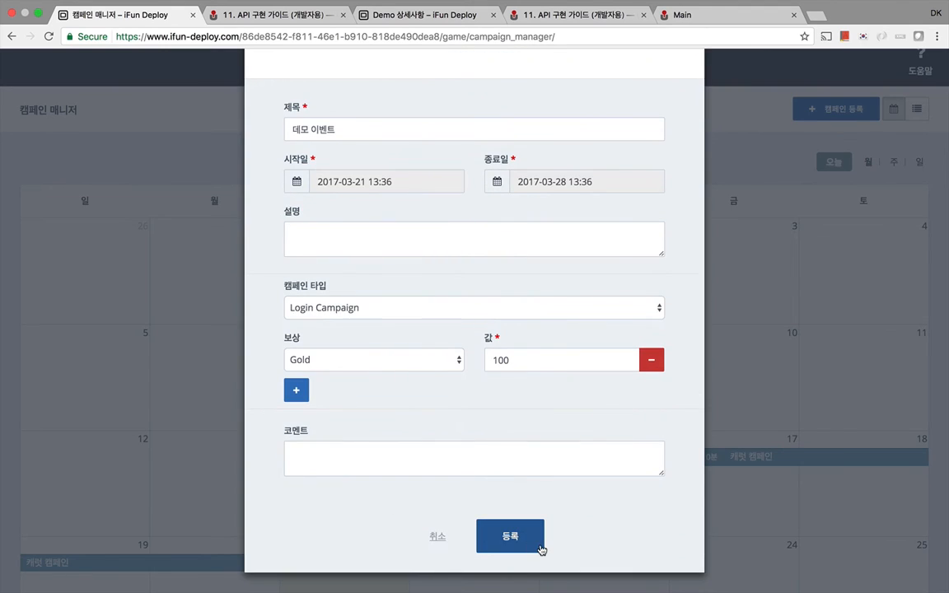
click(541, 547)
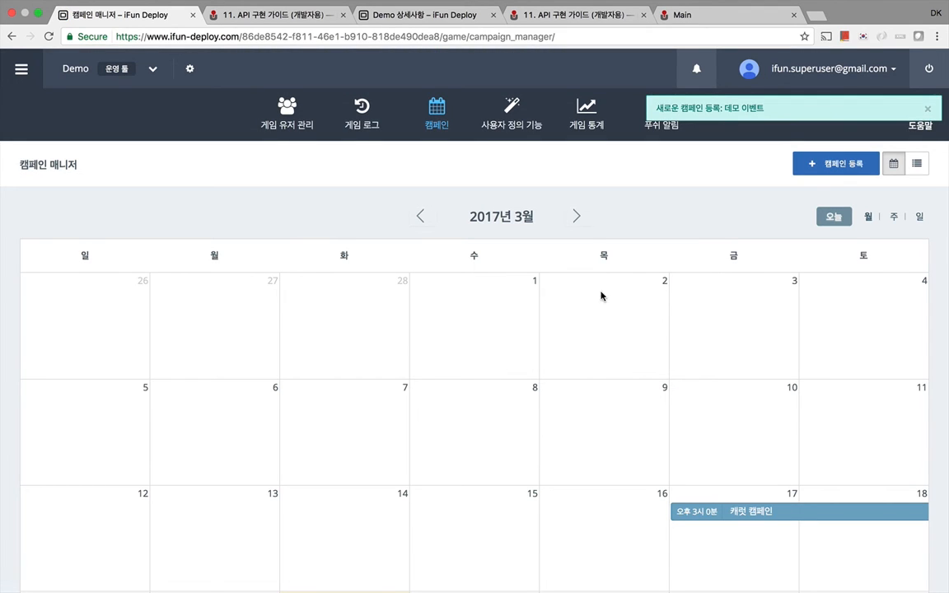
- Check the 데모 이벤트 campaign's period in the March 2017 campaign calendar
scroll(595, 329, down, 2)
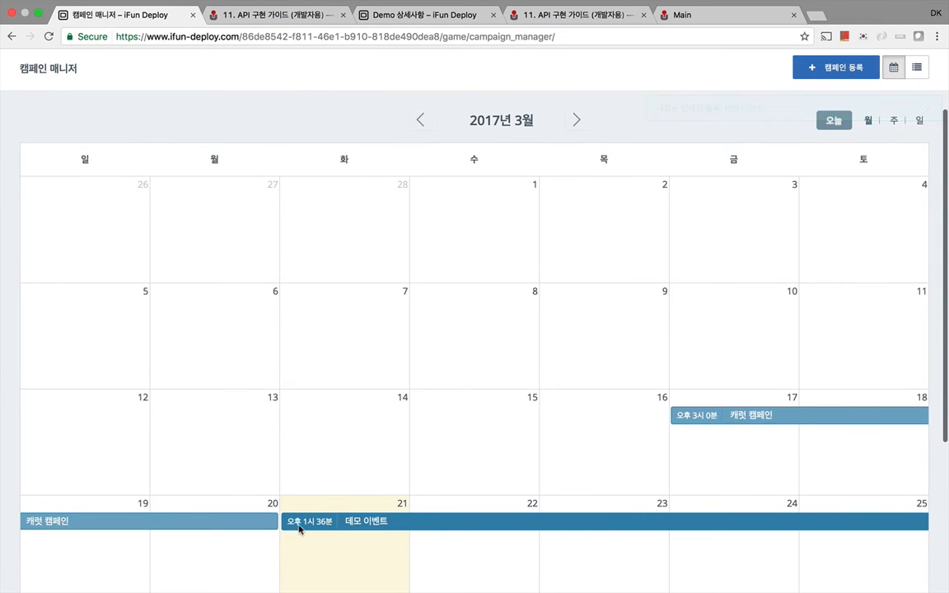
scroll(329, 510, down, 2)
scroll(350, 495, up, 1)
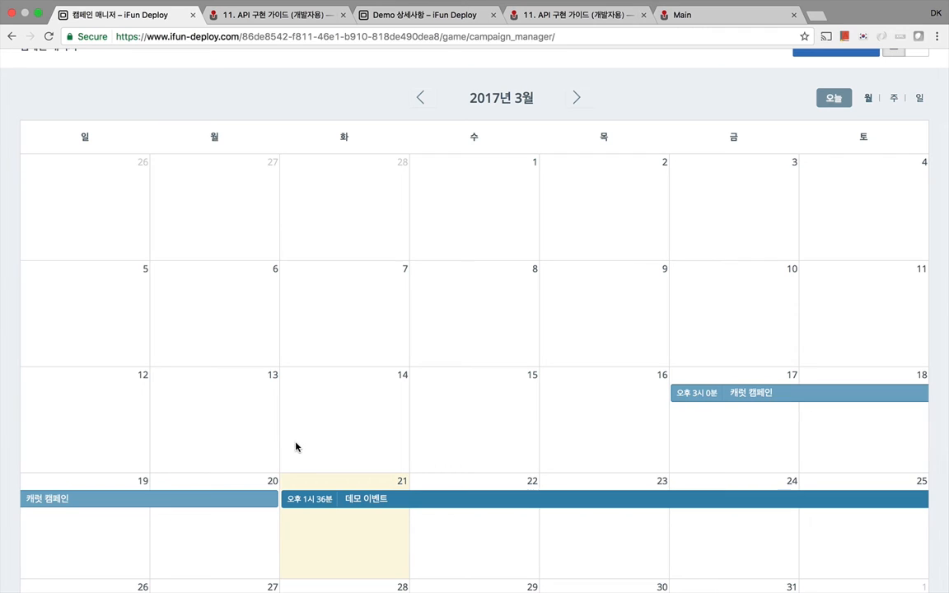
scroll(290, 460, down, 3)
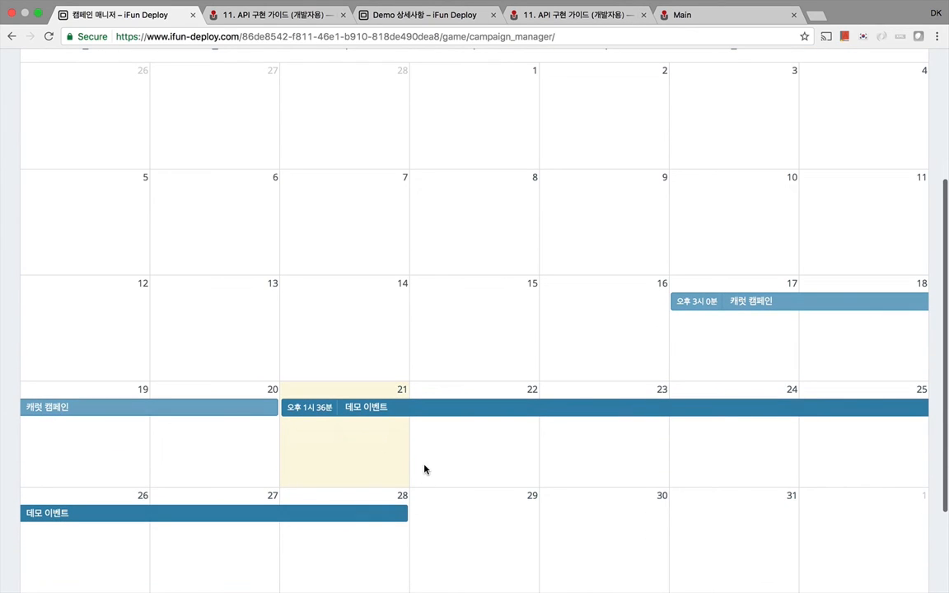
scroll(425, 469, up, 5)
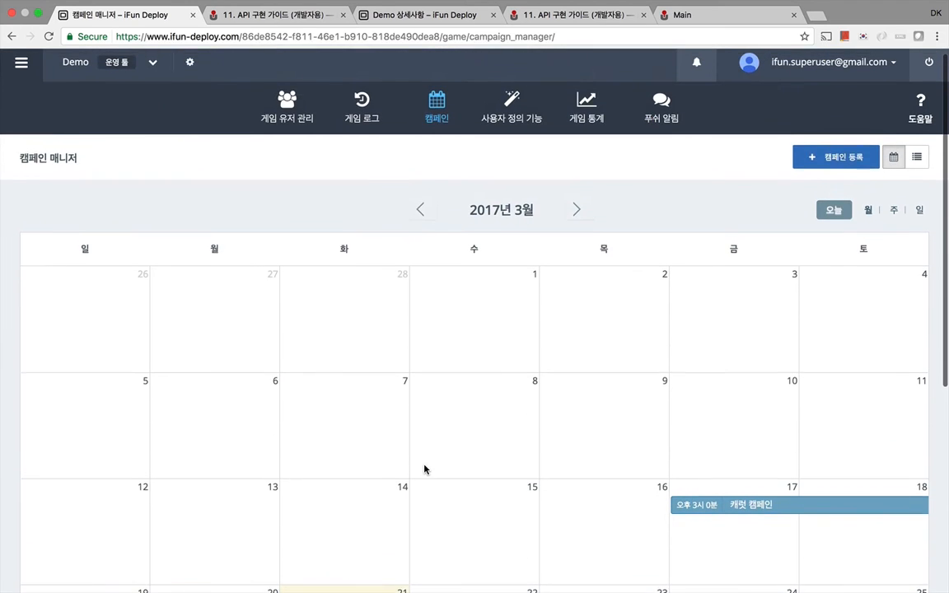
scroll(424, 469, down, 1)
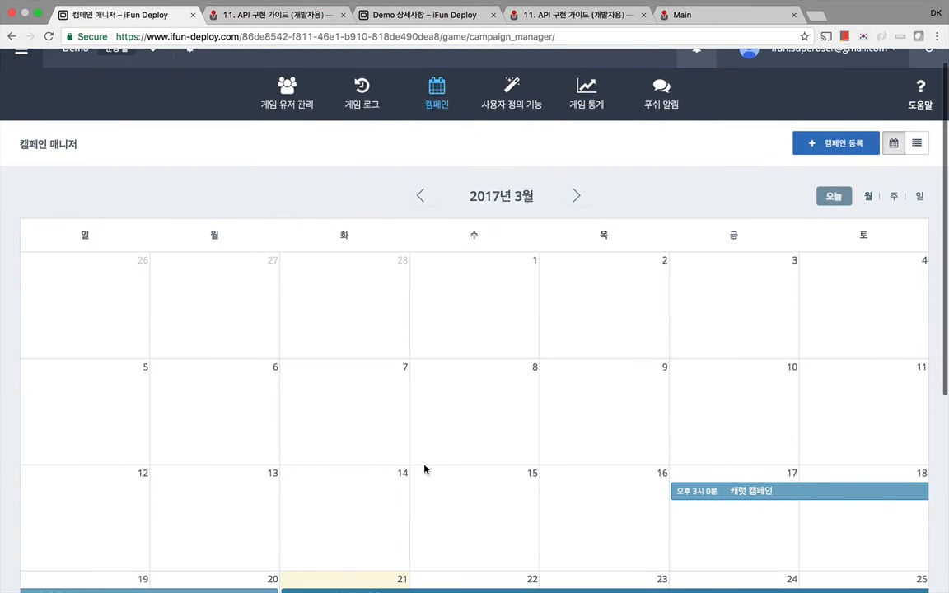
- Open a blank campaign registration, review the reward options for a Login Campaign, and cancel the registration
click(832, 143)
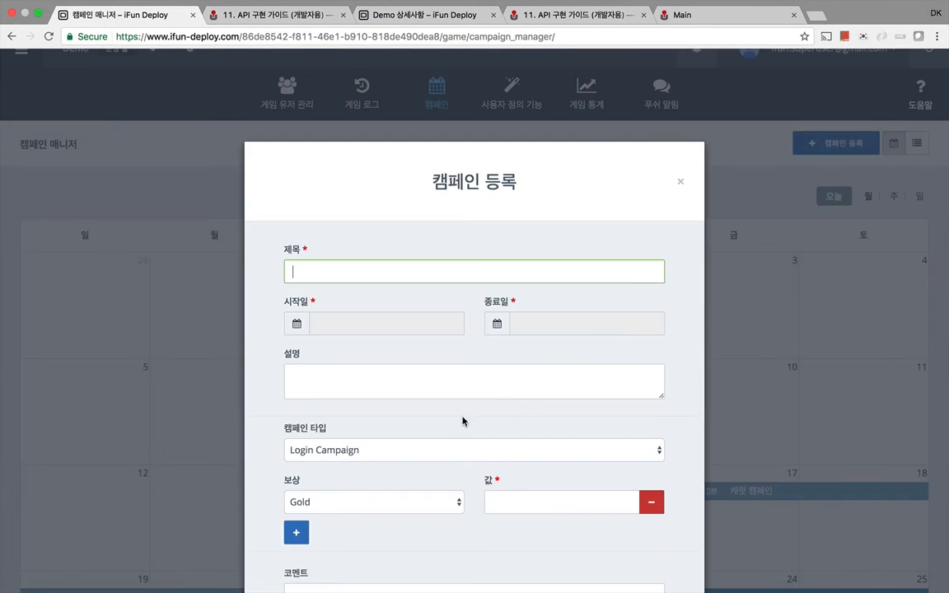
click(409, 433)
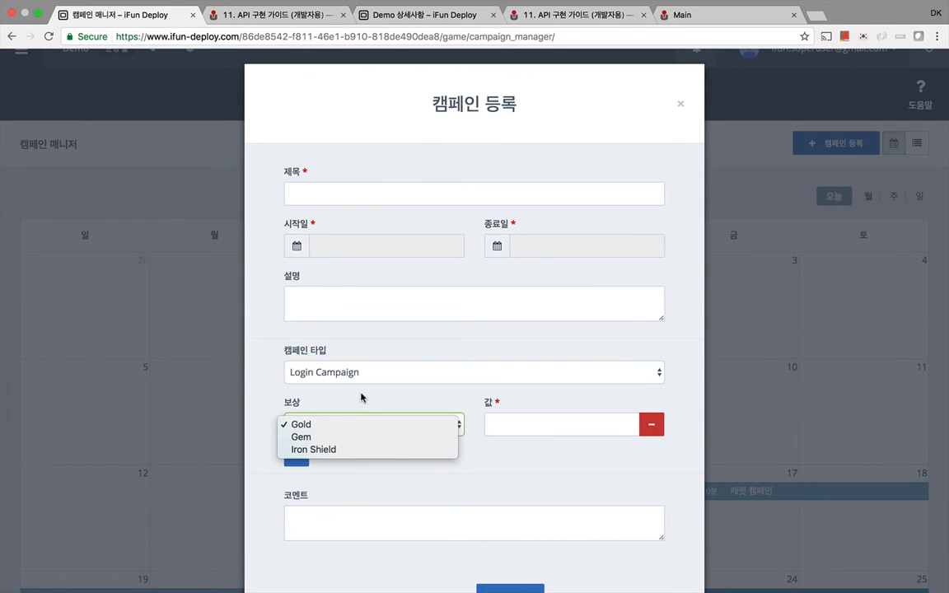
click(434, 410)
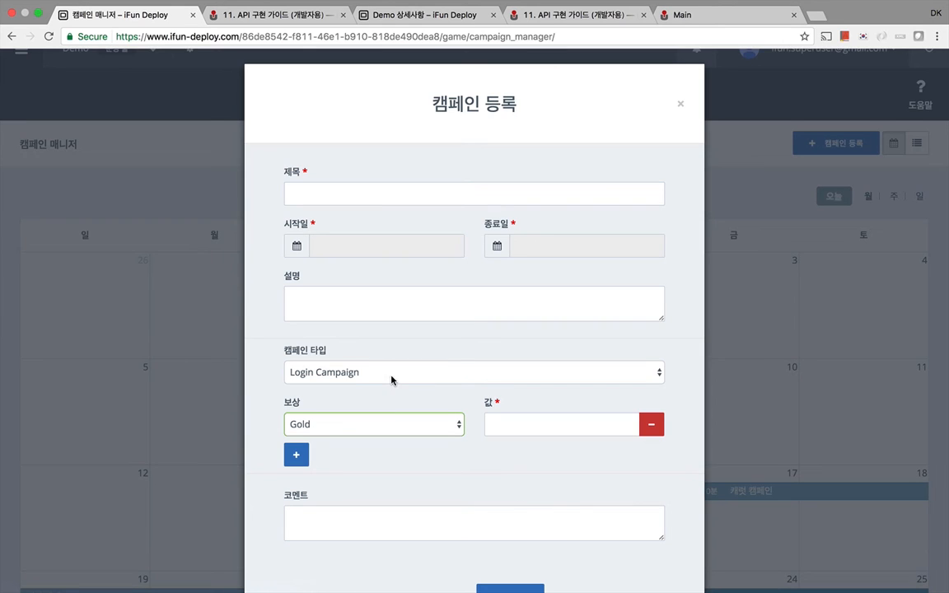
click(363, 425)
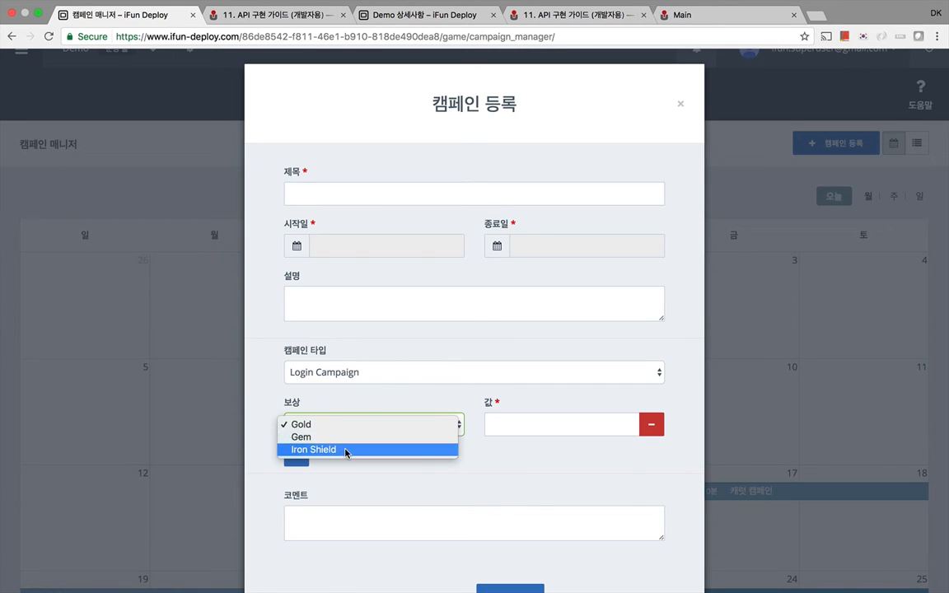
click(416, 481)
scroll(416, 482, down, 2)
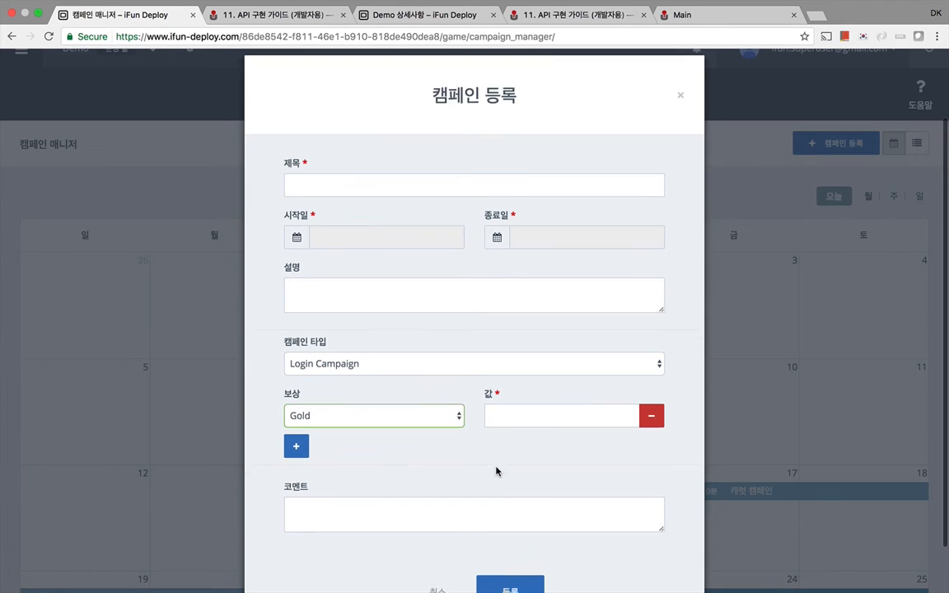
click(437, 537)
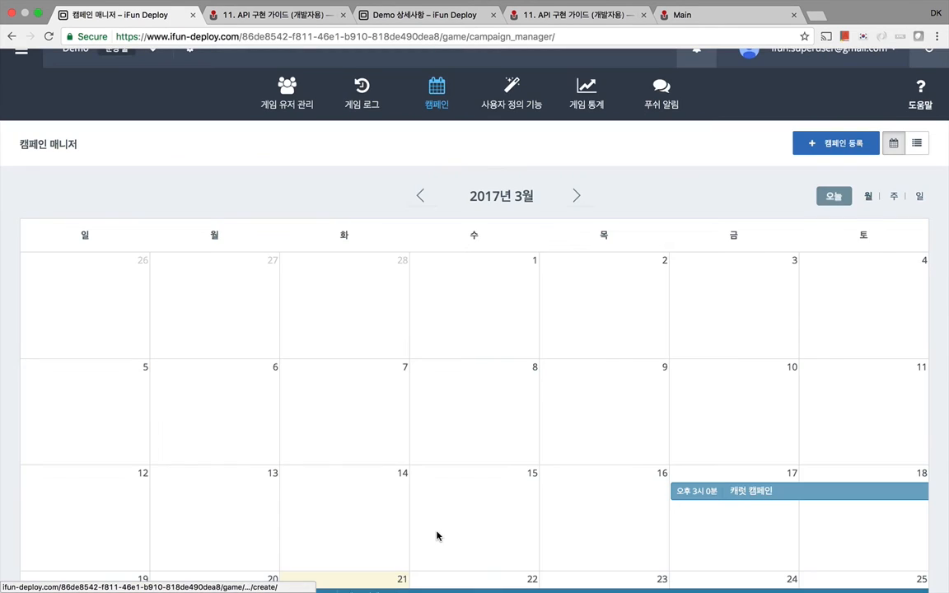
- Open the user-defined functions (사용자 정의 기능) page to view the available custom functions
scroll(592, 247, up, 1)
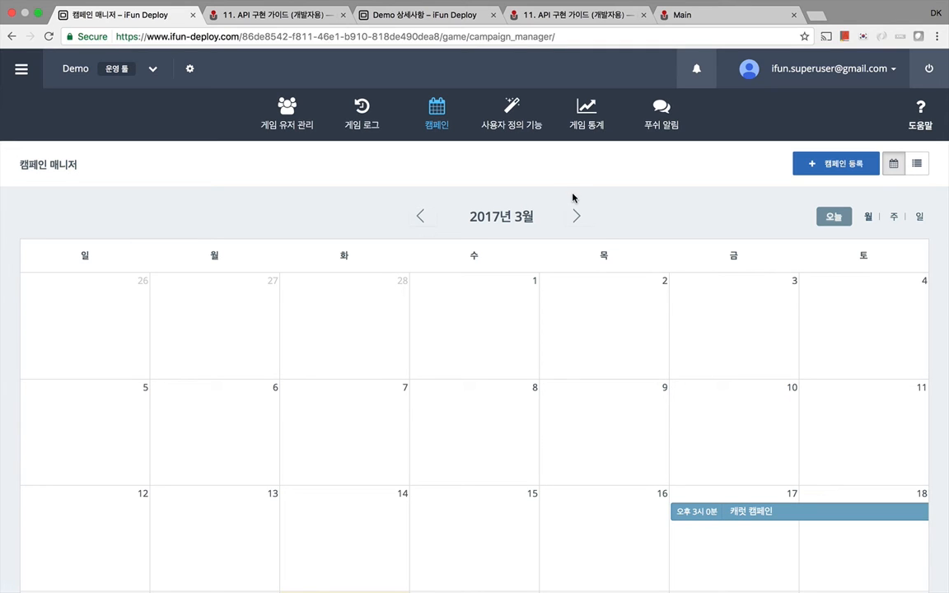
click(526, 130)
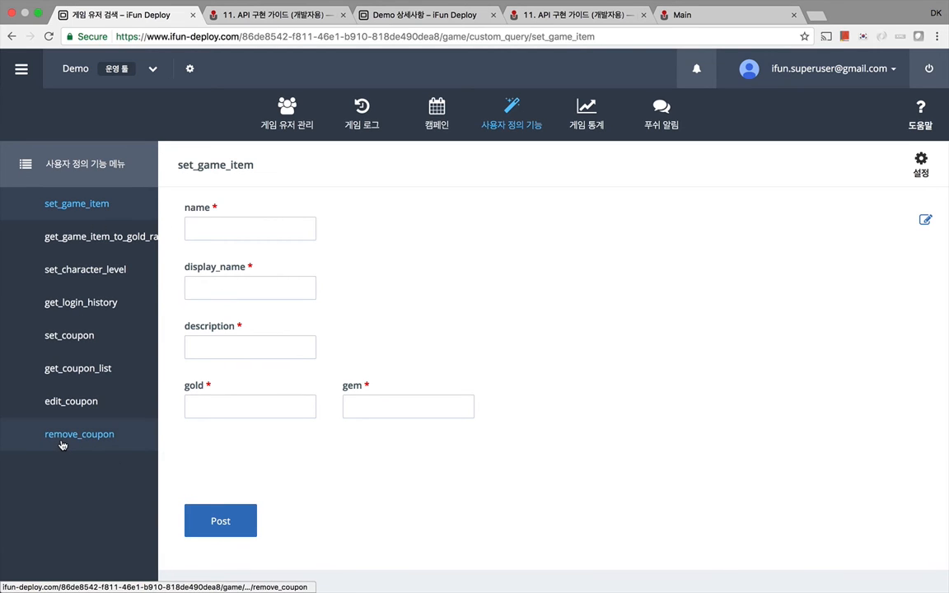
- Review the forms of the get_game_item_to_gold_range, set_character_level and get_login_history functions
click(105, 239)
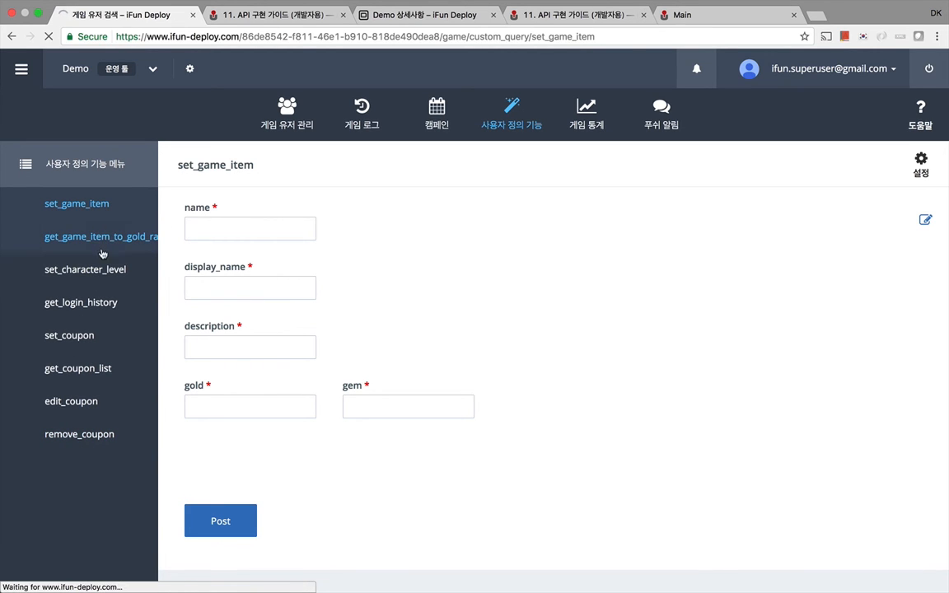
click(41, 273)
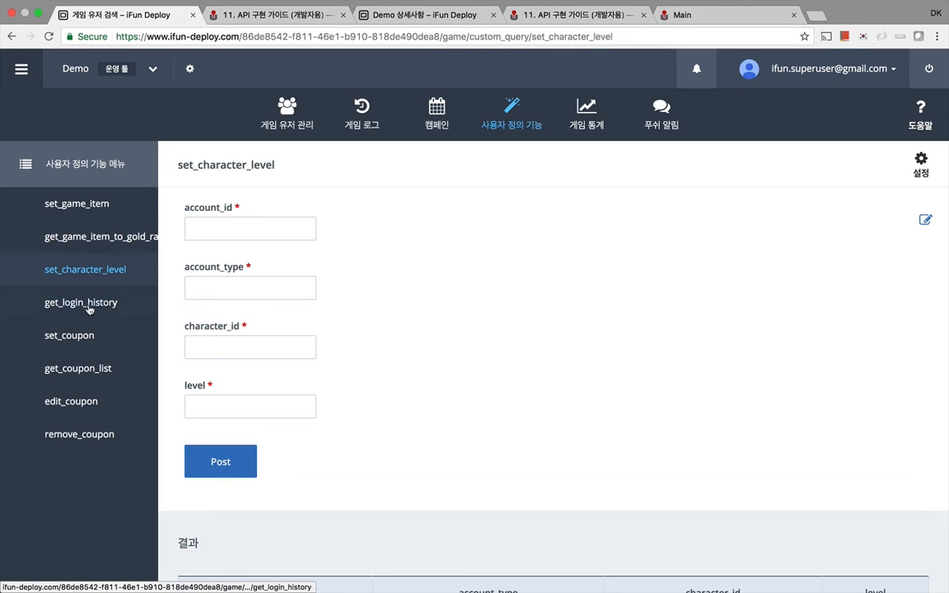
click(87, 305)
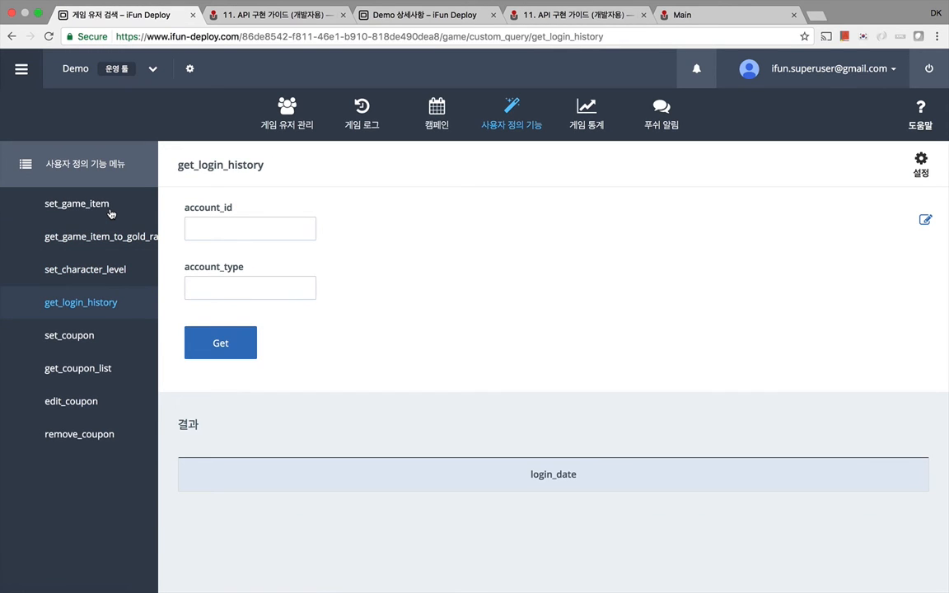
- Rearrange the set_game_item form with name, display_name and description in one row, gold and gem below, Post beneath them, and save the layout
click(110, 213)
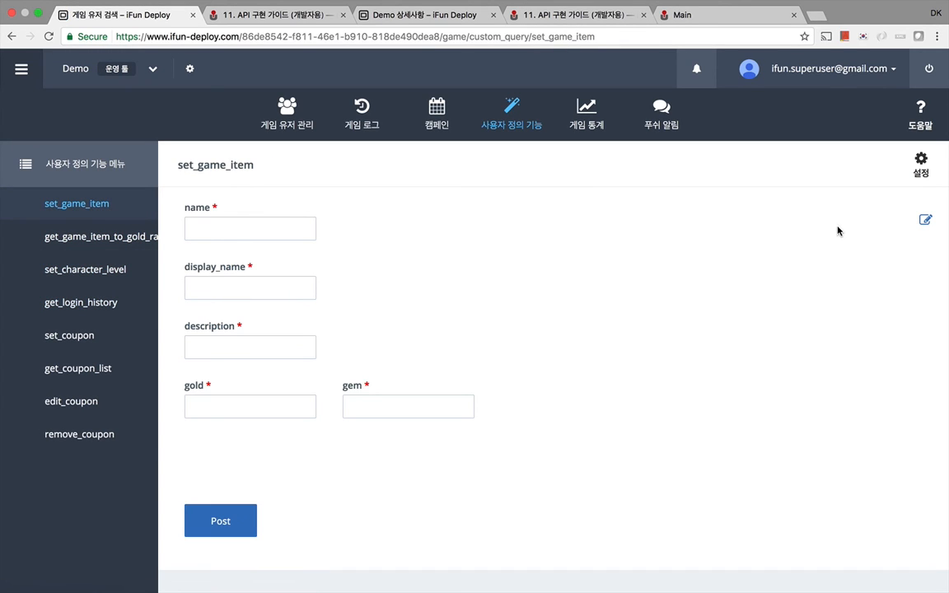
click(924, 219)
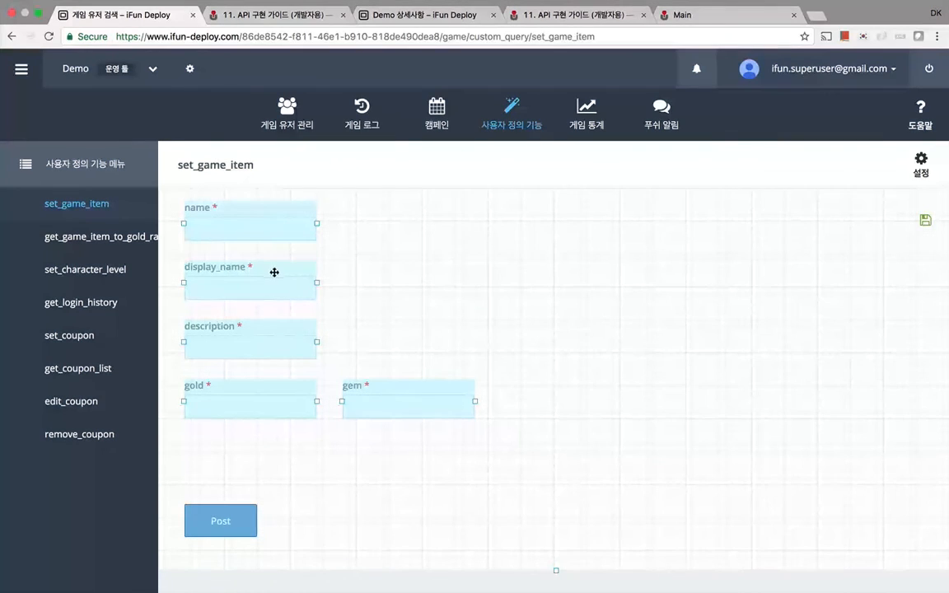
drag(274, 272, 427, 212)
drag(272, 328, 587, 221)
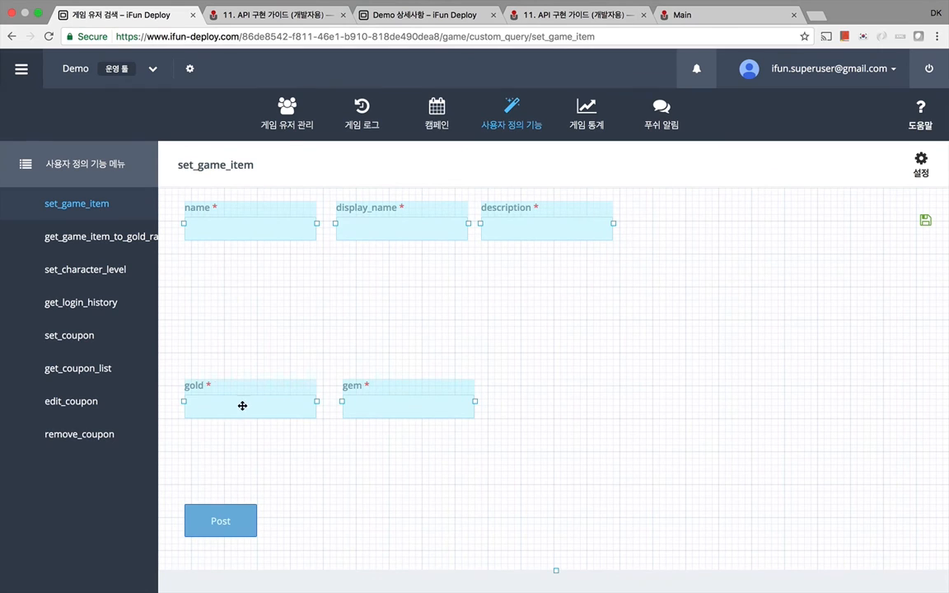
drag(242, 405, 236, 286)
drag(385, 378, 384, 271)
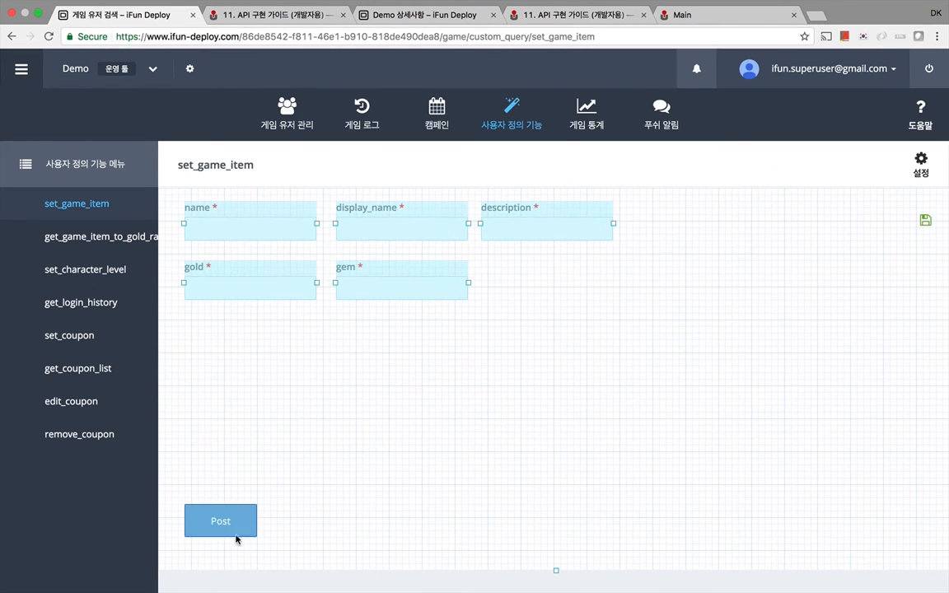
drag(236, 532, 239, 333)
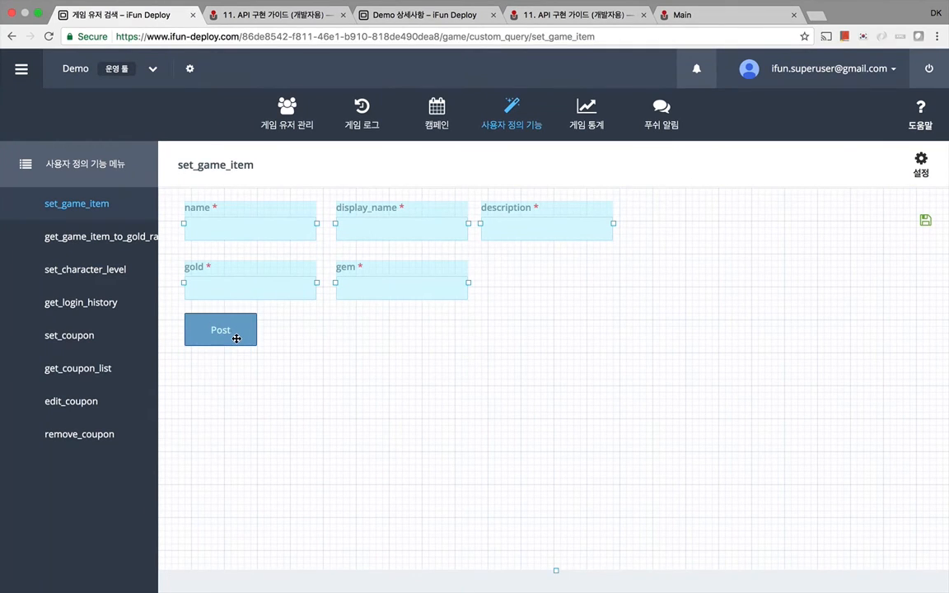
click(924, 220)
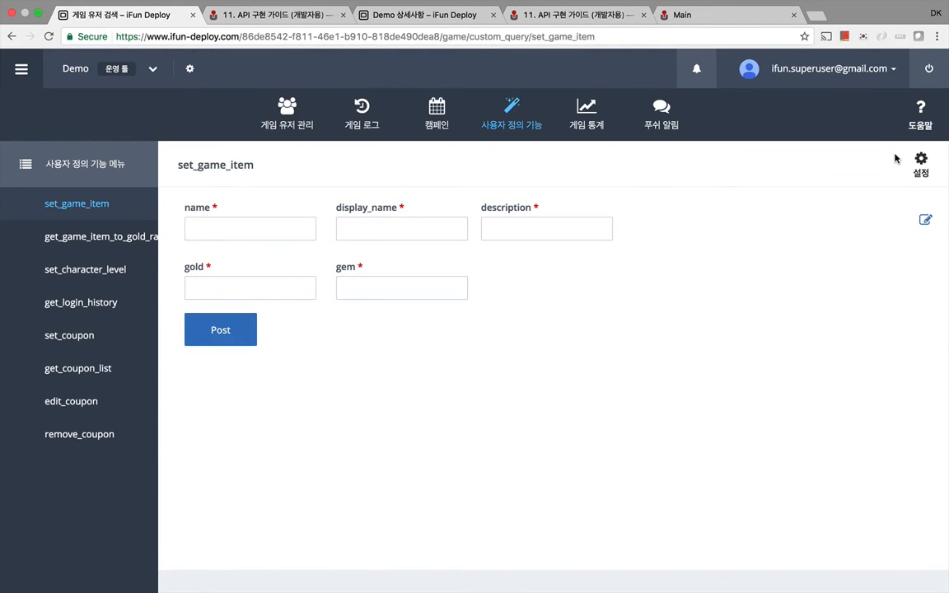
- In the set_game_item settings for Korean (Korea), change the name parameter's display name to 이름
click(921, 165)
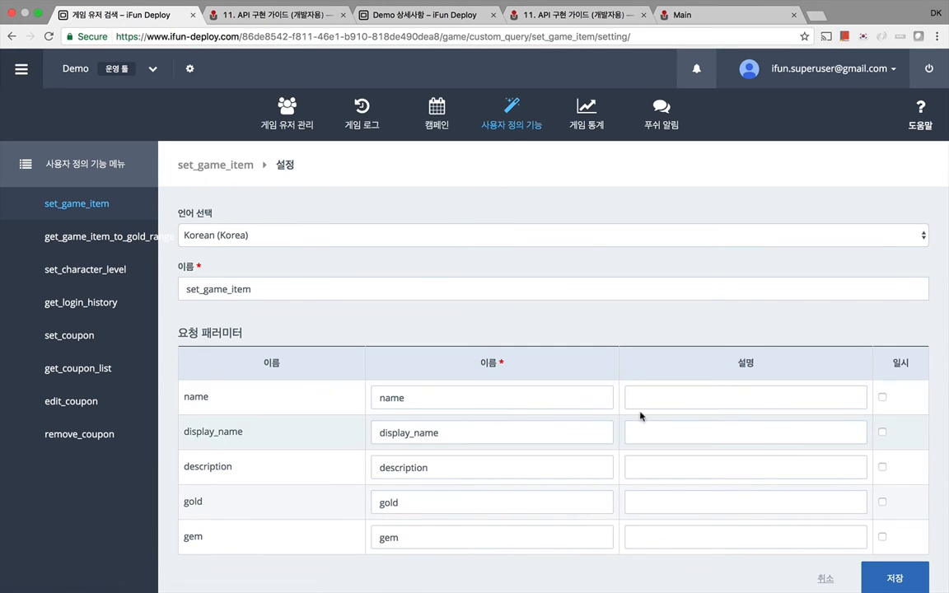
click(333, 239)
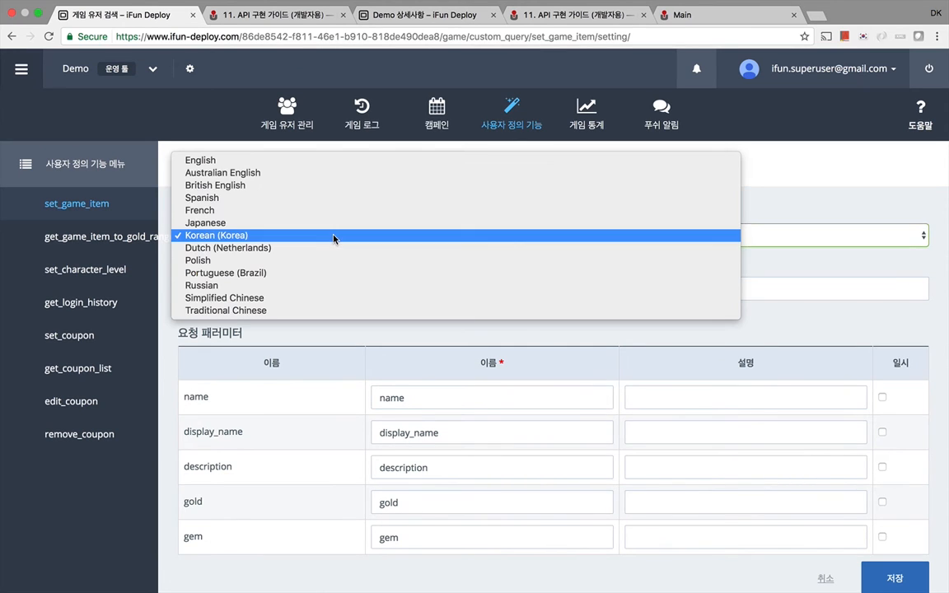
click(426, 396)
double_click(428, 398)
text(이름)
key(Tab)
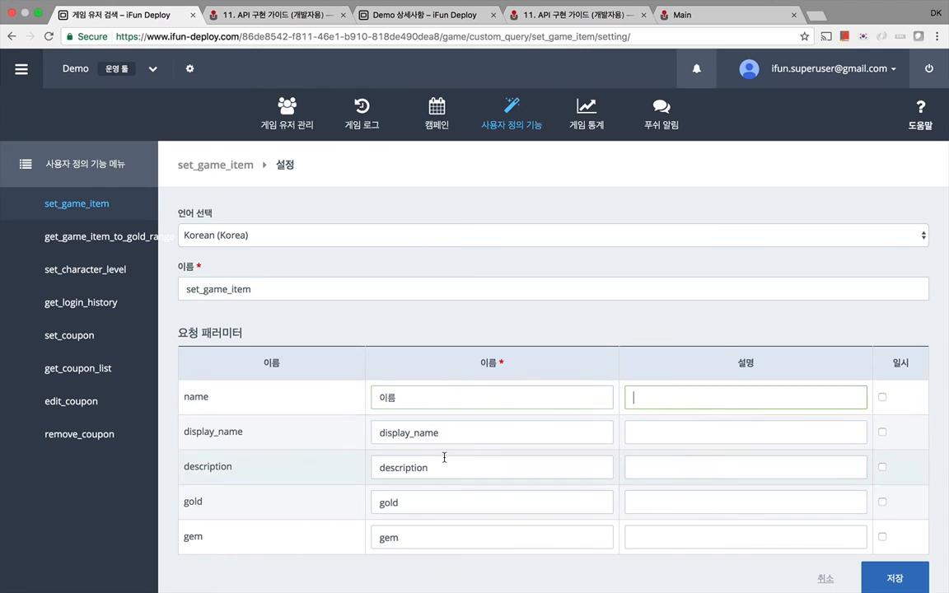
- Change the gold parameter's display name to 골드 and the gem parameter's to 보석, and save the settings
double_click(441, 432)
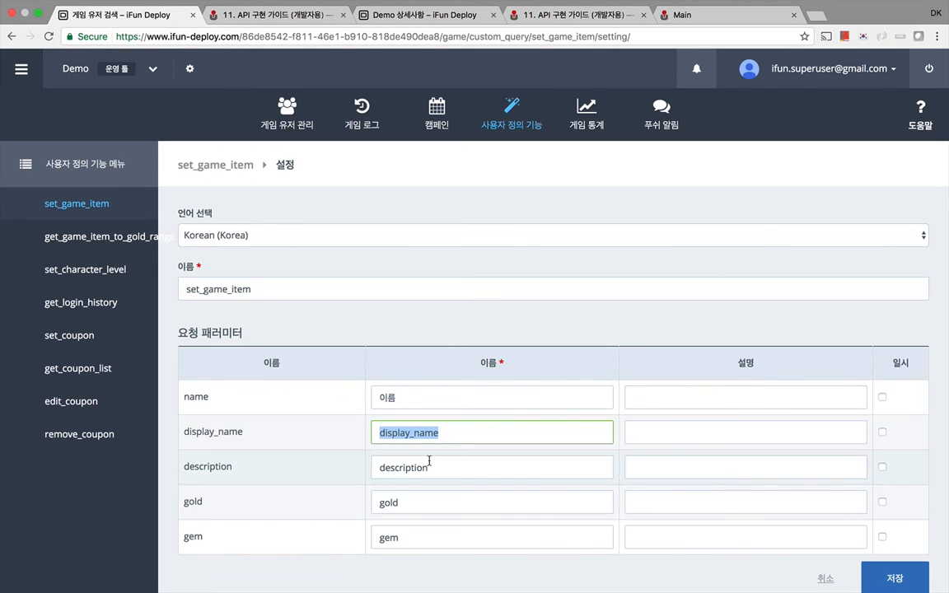
double_click(412, 502)
text(고ㄹ드)
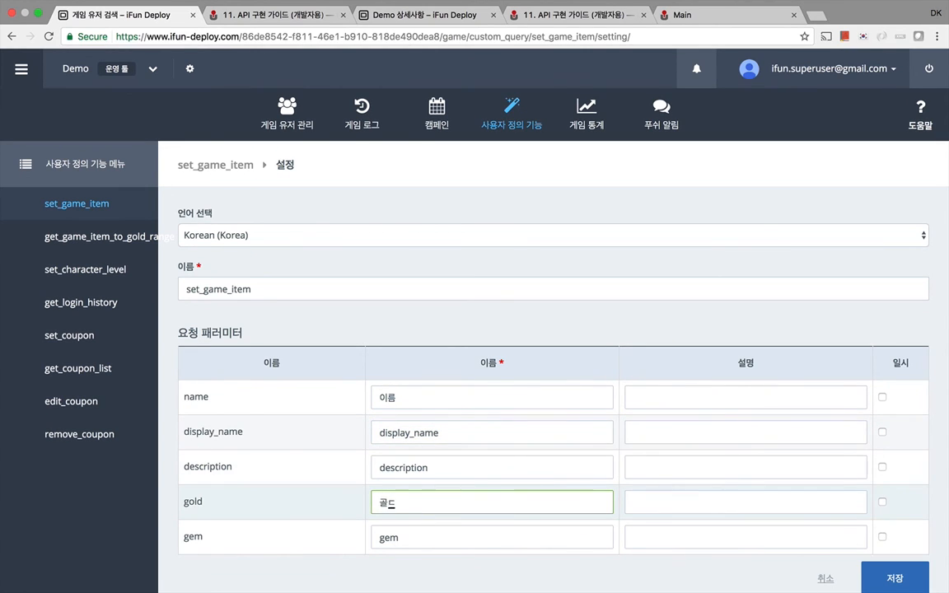
key(Tab)
double_click(403, 534)
text(보석)
key(Tab)
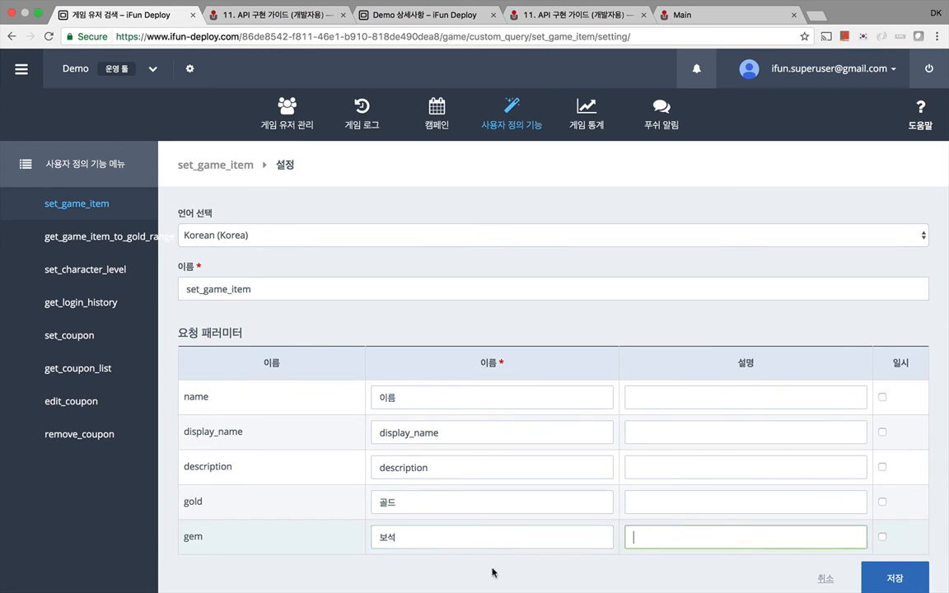
click(891, 582)
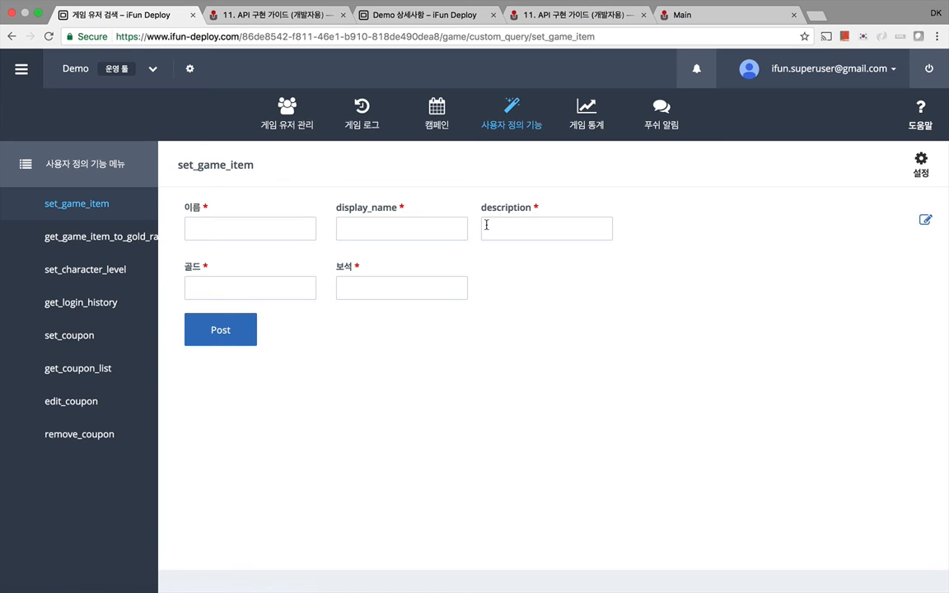
- Search for the game user by account_id in game user management and open the account's character data
click(261, 96)
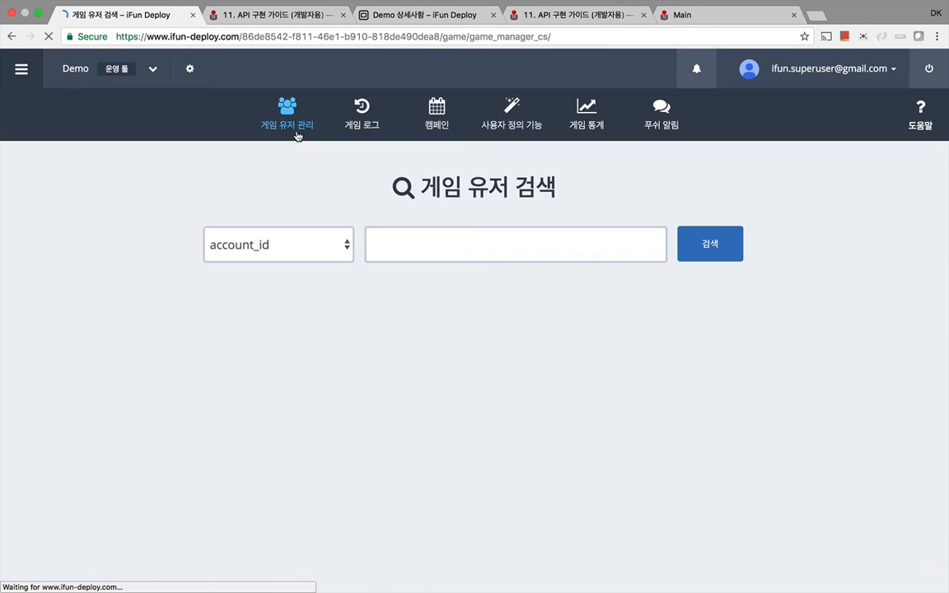
click(412, 249)
text(1)
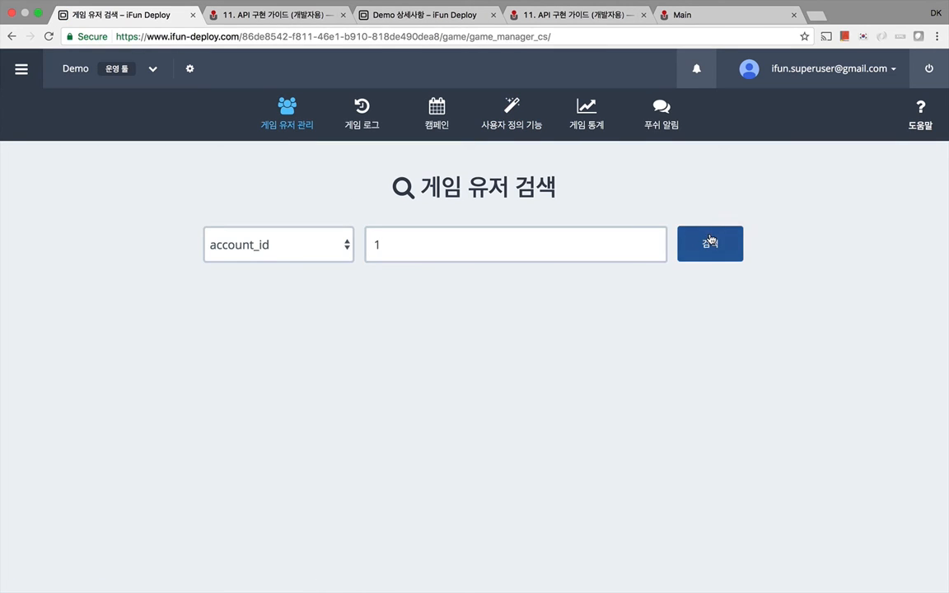
click(707, 244)
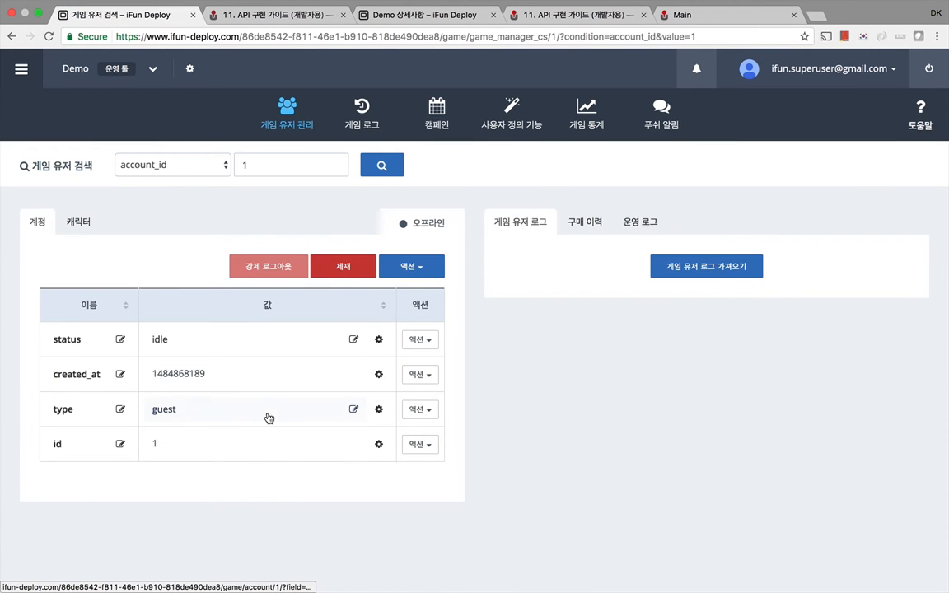
click(77, 224)
- Link the set_game_item user-defined function to the character's gold field and save
scroll(115, 300, down, 2)
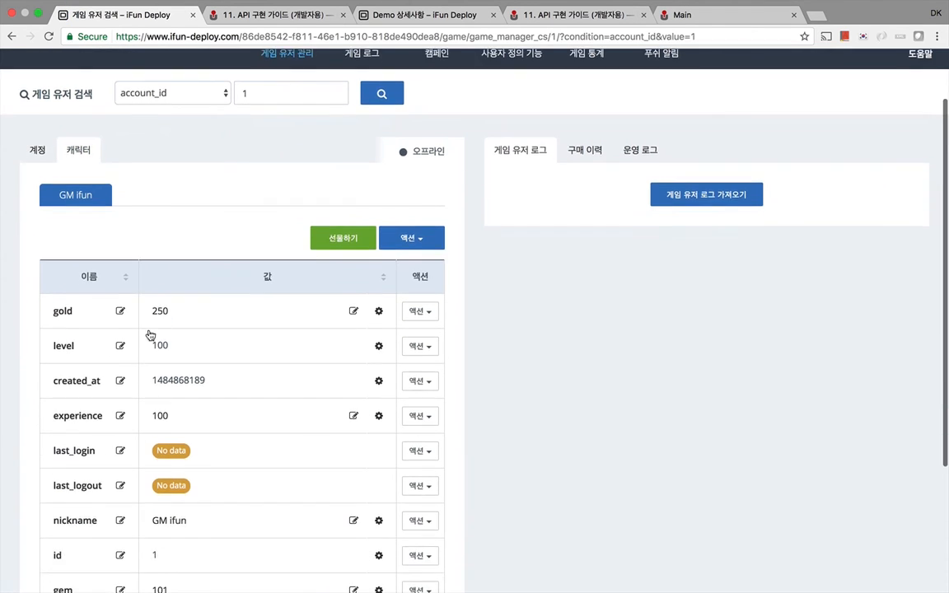
click(430, 319)
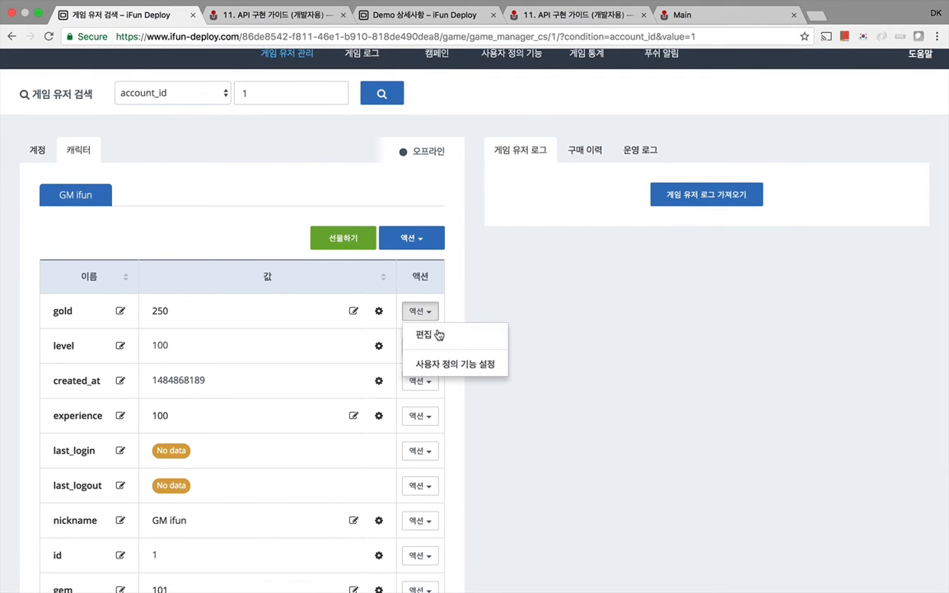
click(455, 366)
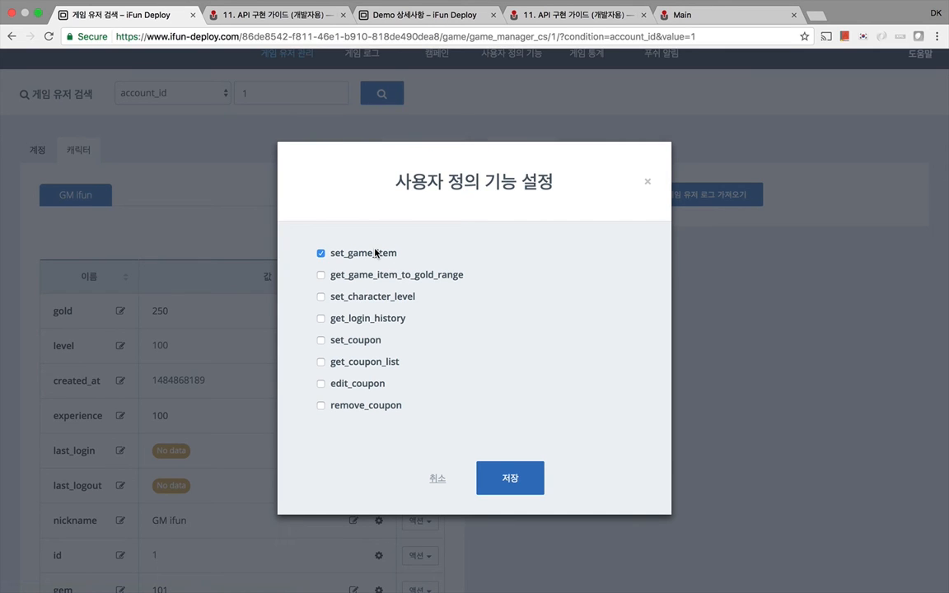
click(488, 493)
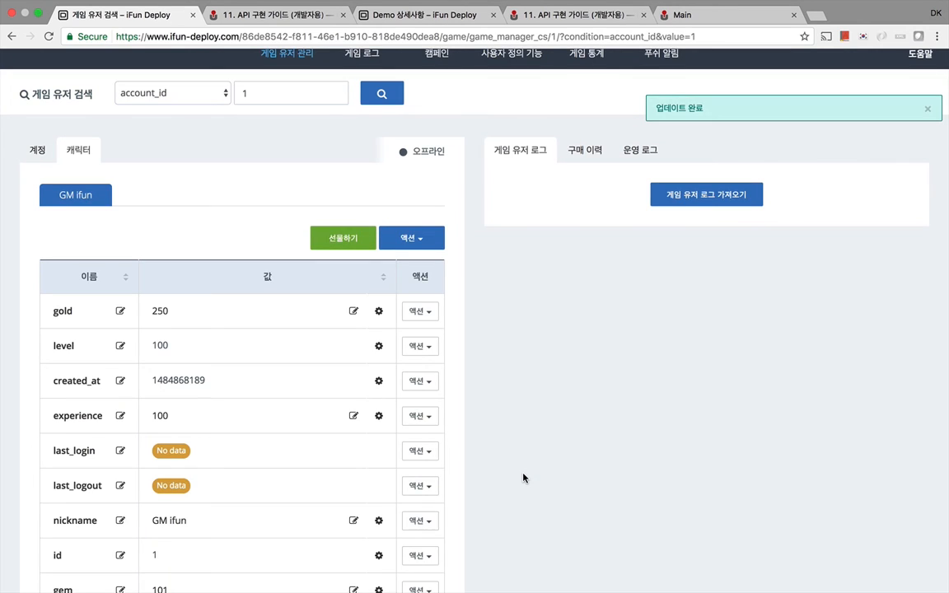
- Open the parameter settings of gold's set_game_item action and map the name key to the character category's nickname column
click(419, 311)
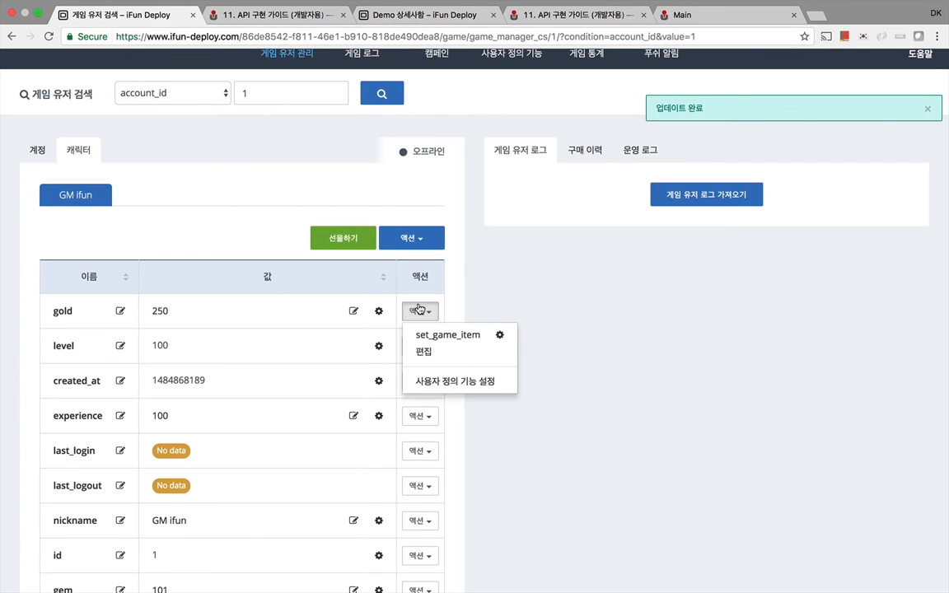
click(498, 337)
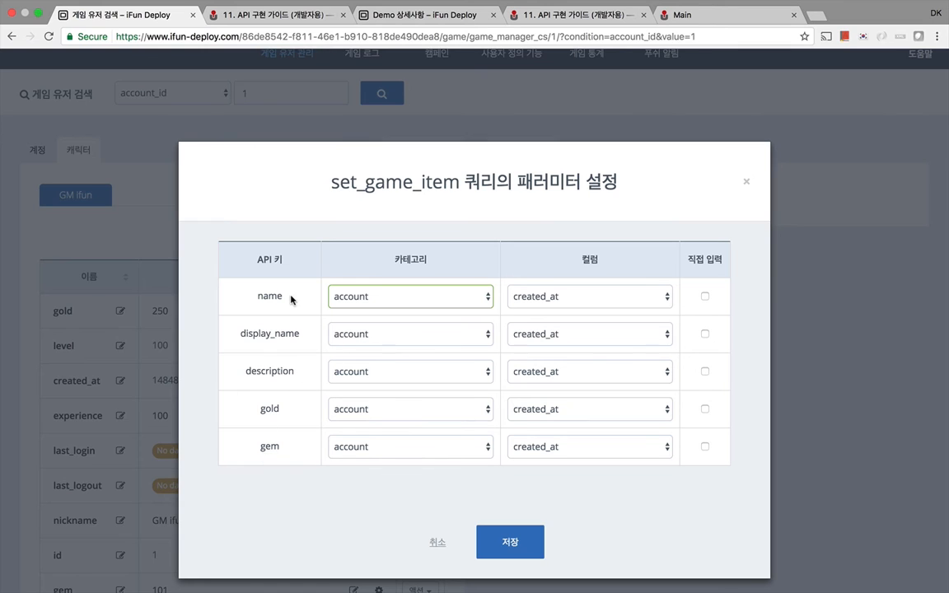
click(447, 304)
click(441, 310)
click(555, 305)
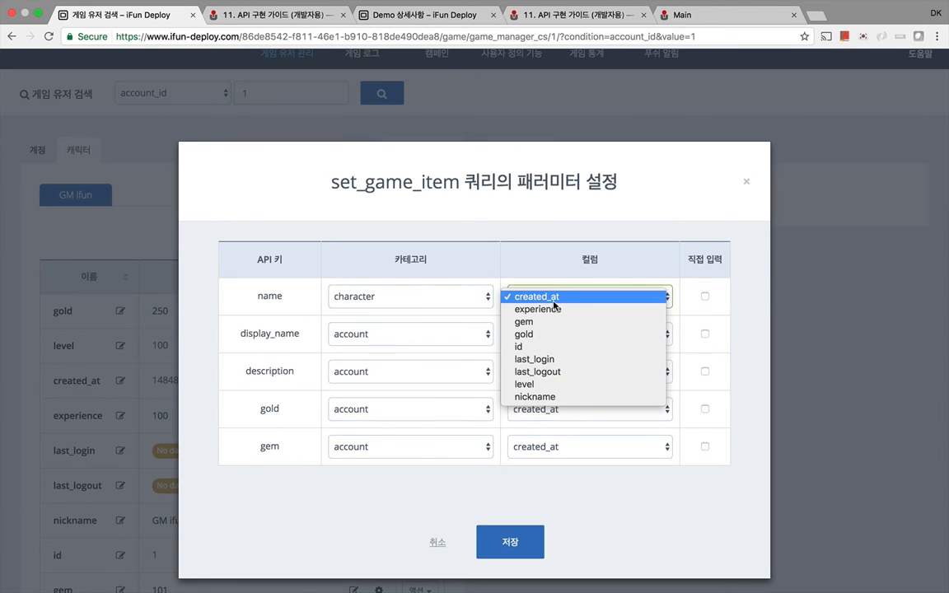
click(430, 287)
click(553, 294)
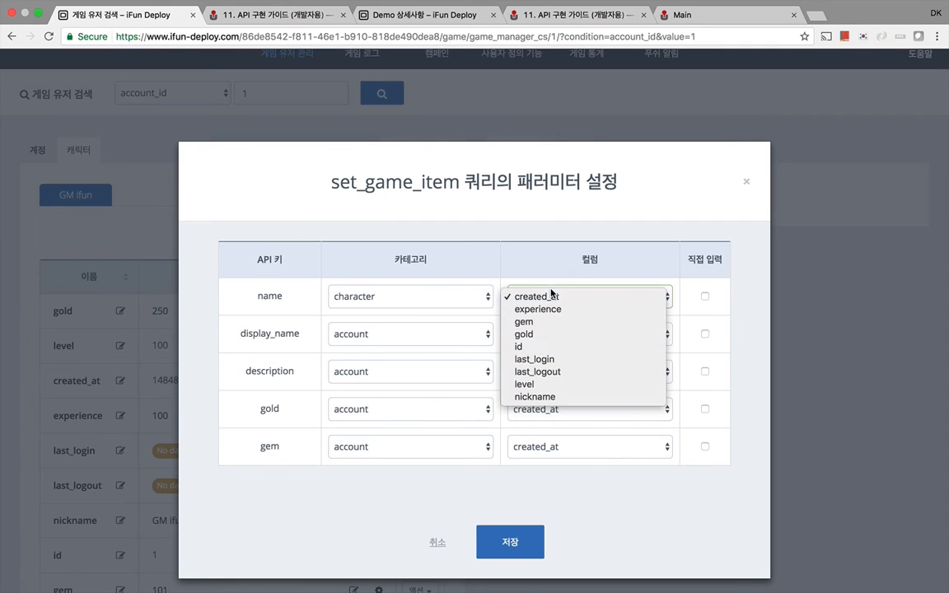
click(558, 397)
- Map the display_name and description keys to the nickname column of the character category
click(394, 335)
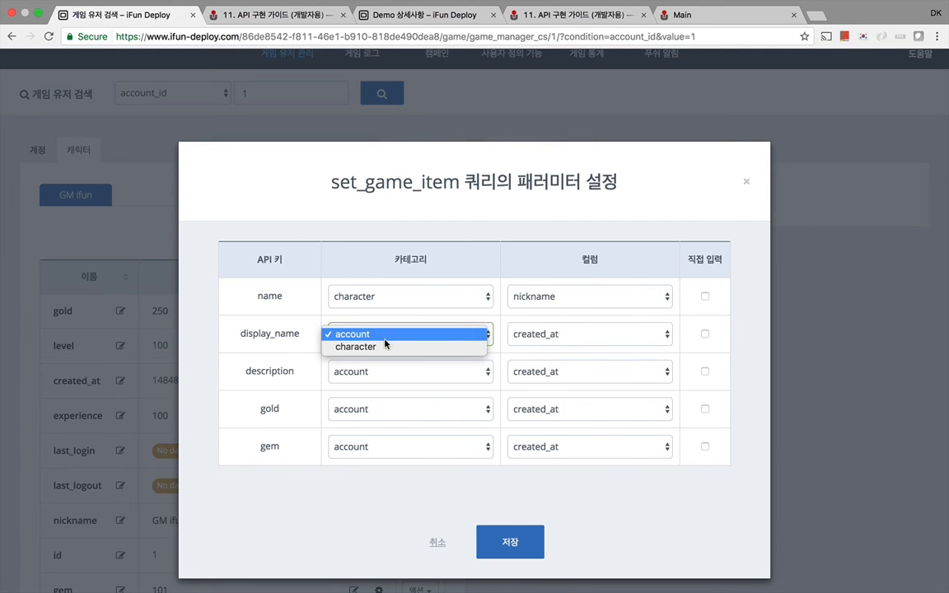
click(387, 347)
click(545, 334)
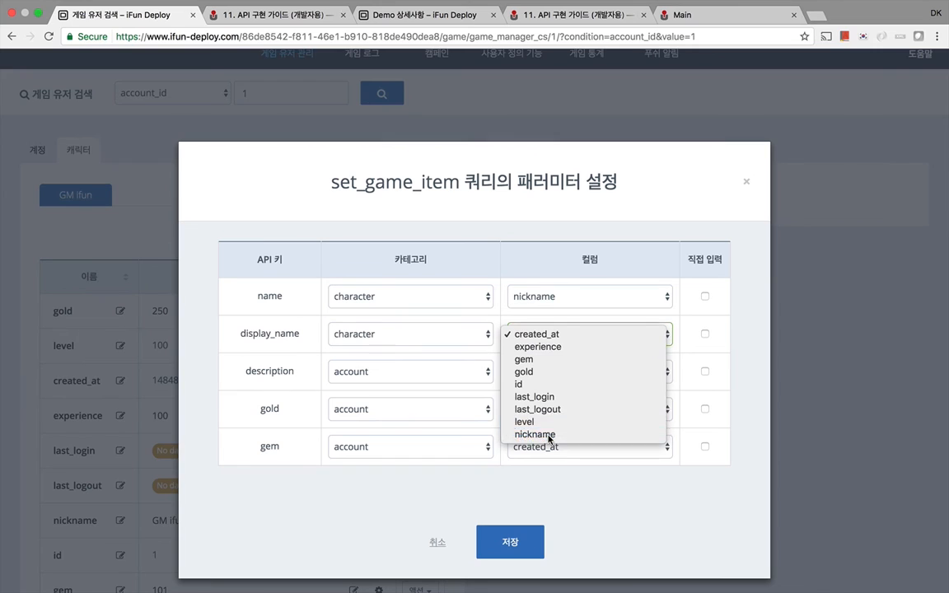
click(548, 435)
click(433, 371)
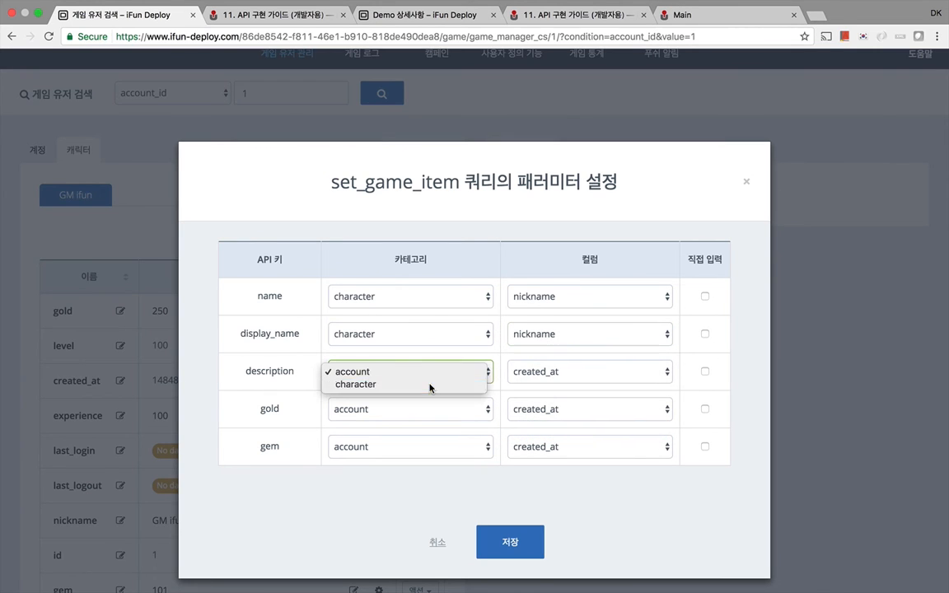
click(430, 386)
click(546, 370)
click(416, 404)
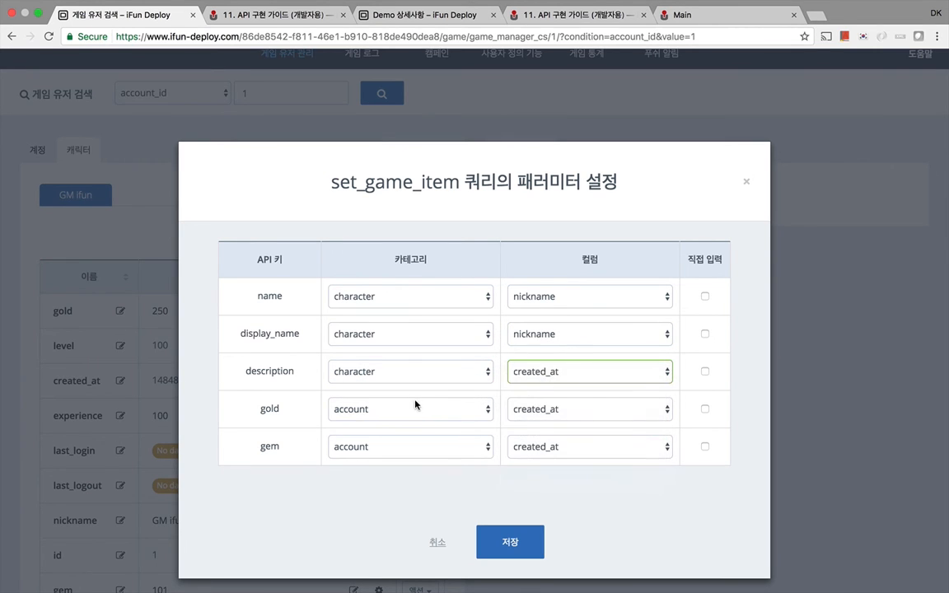
- Map the gold key to the character category's gold column and enable direct input (직접 입력) for it
click(416, 404)
click(415, 425)
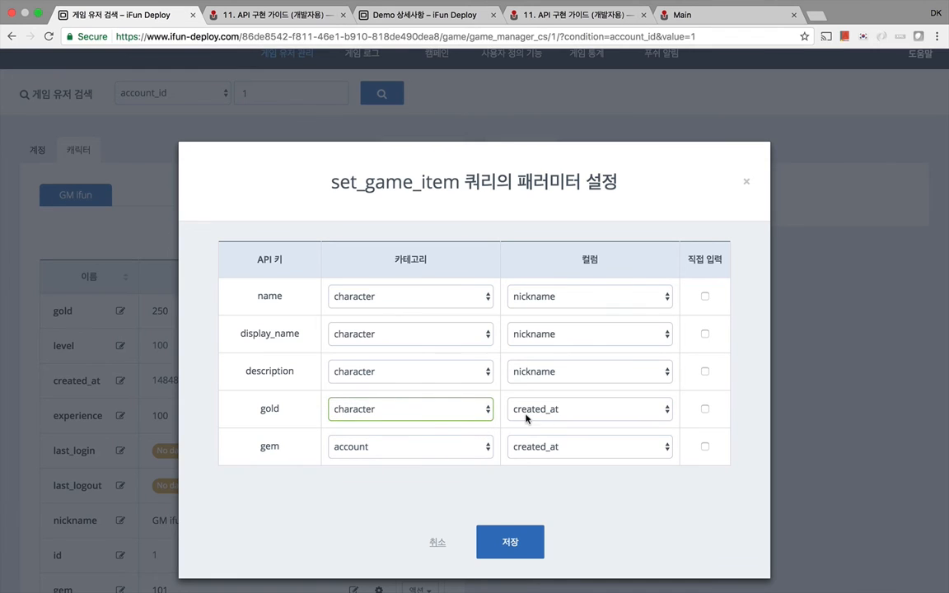
click(526, 416)
click(550, 450)
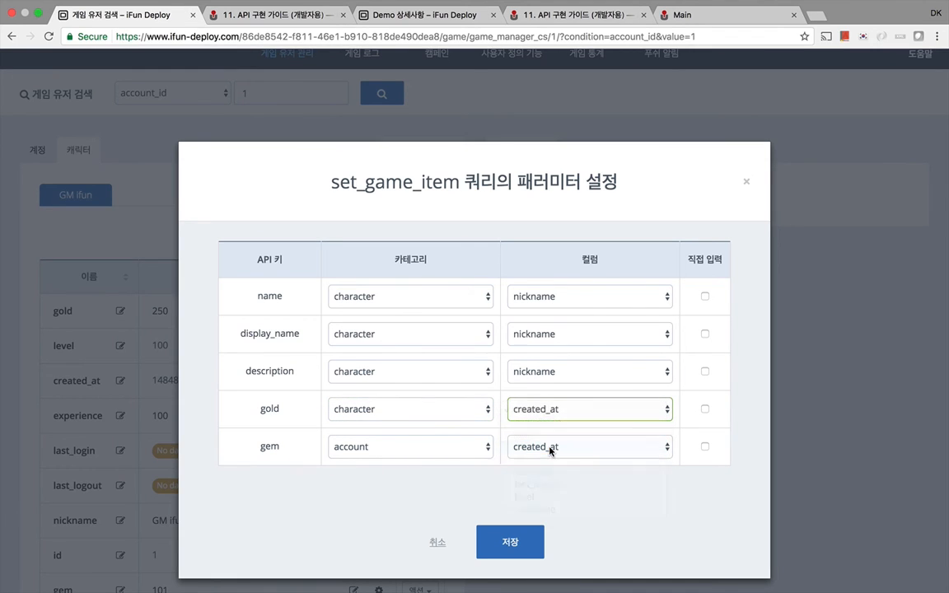
click(705, 410)
- Map the gem key to the character category's gem column and save the set_game_item parameter settings
click(396, 450)
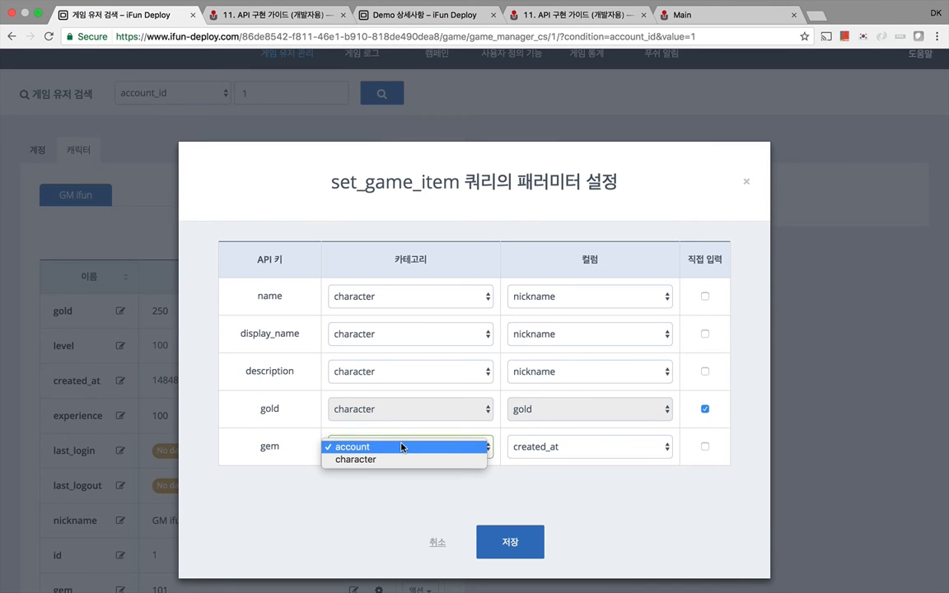
click(397, 460)
click(583, 443)
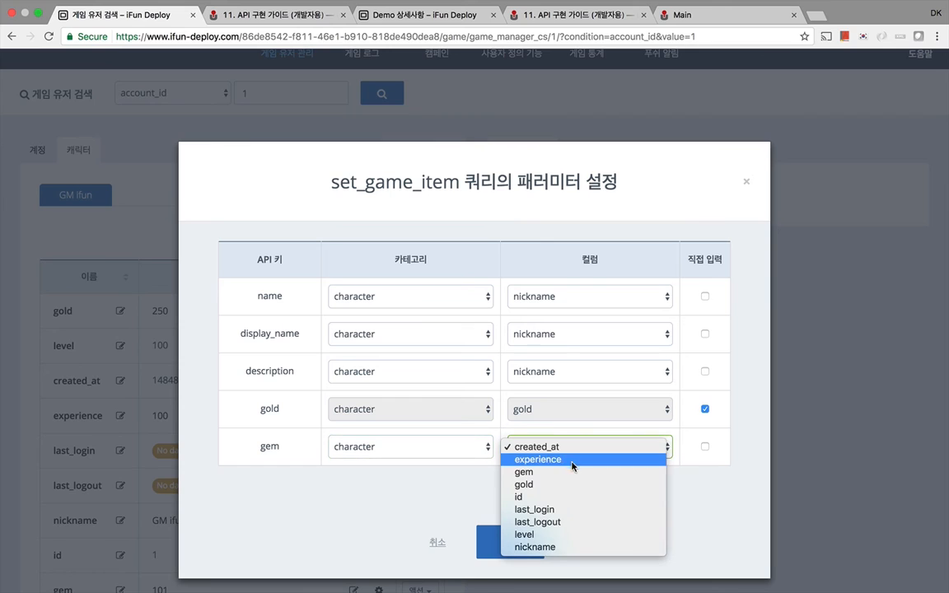
click(567, 472)
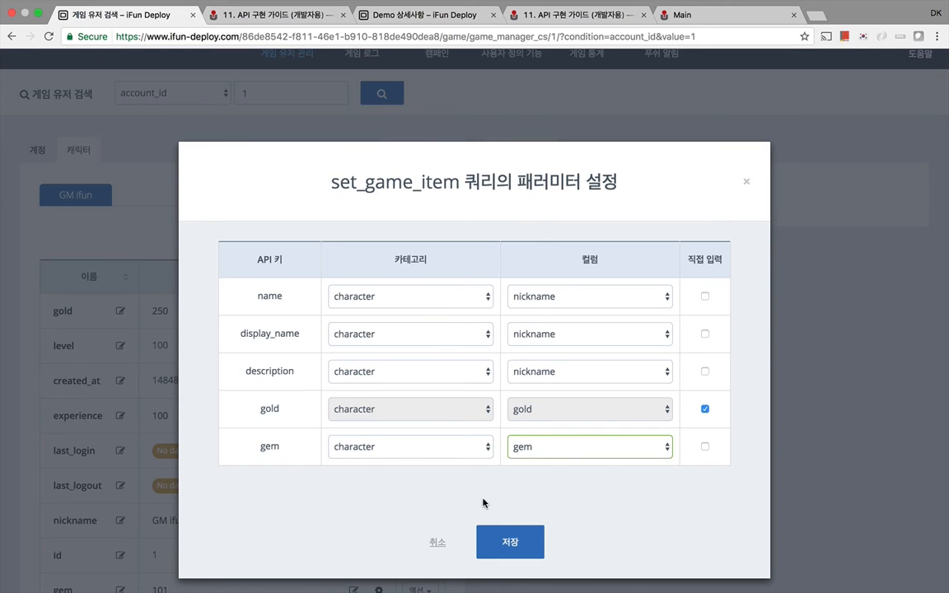
click(524, 541)
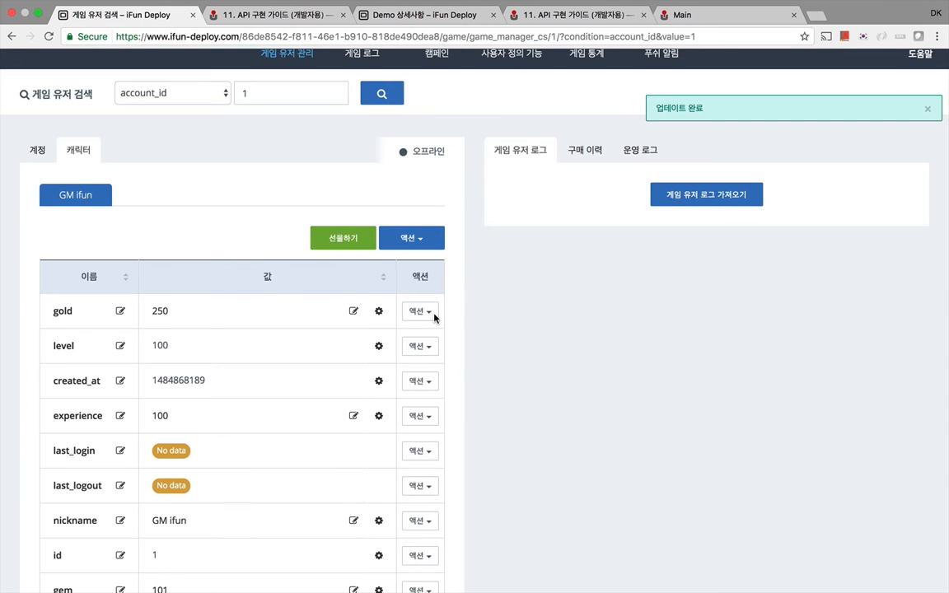
- Try out gold's set_game_item action with 골드 set to 100, and cancel it without saving
click(434, 316)
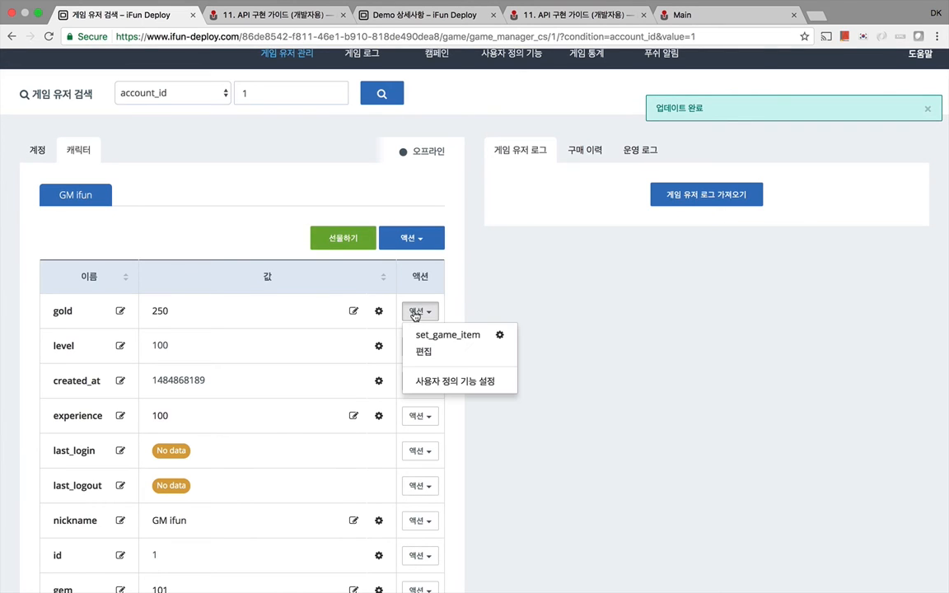
click(436, 335)
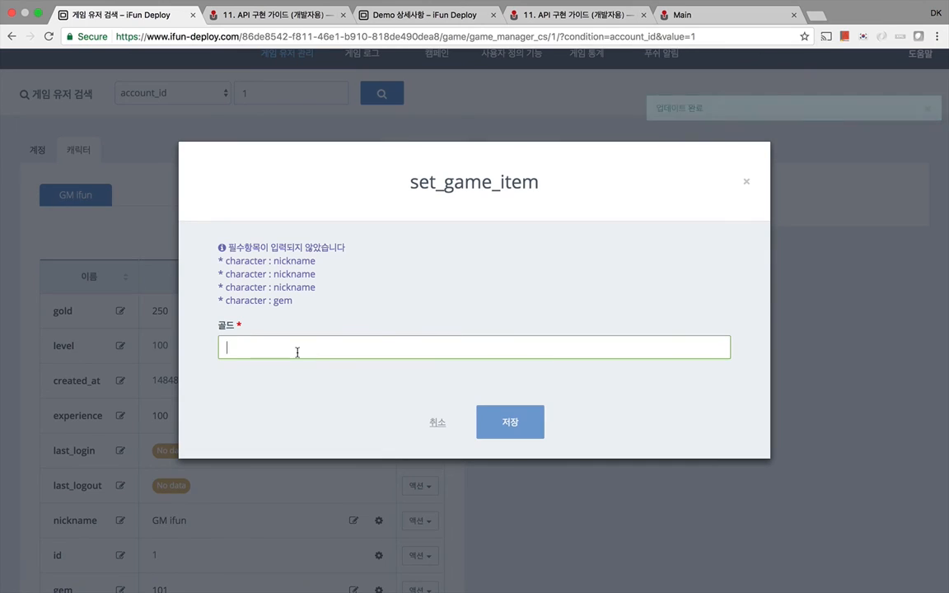
click(297, 351)
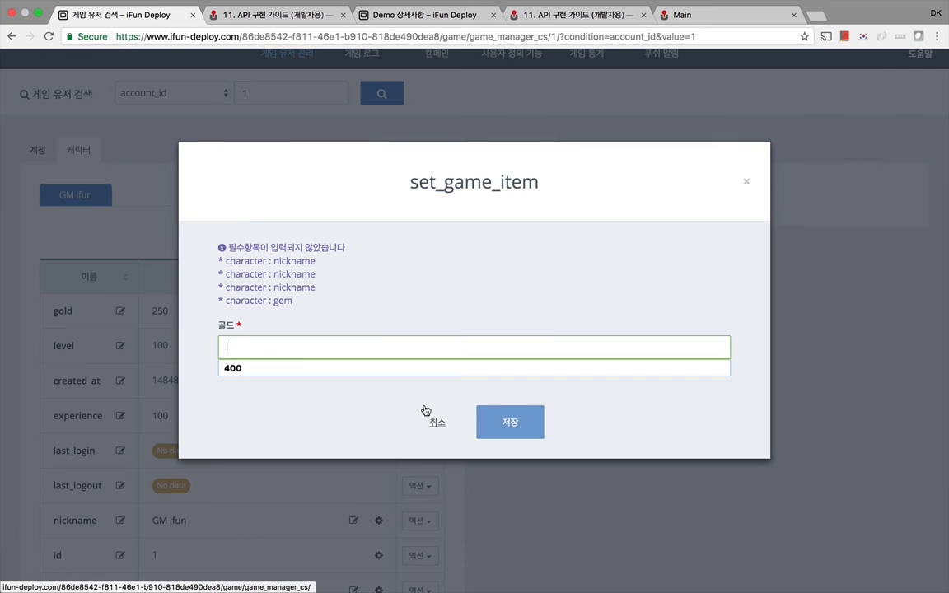
click(606, 387)
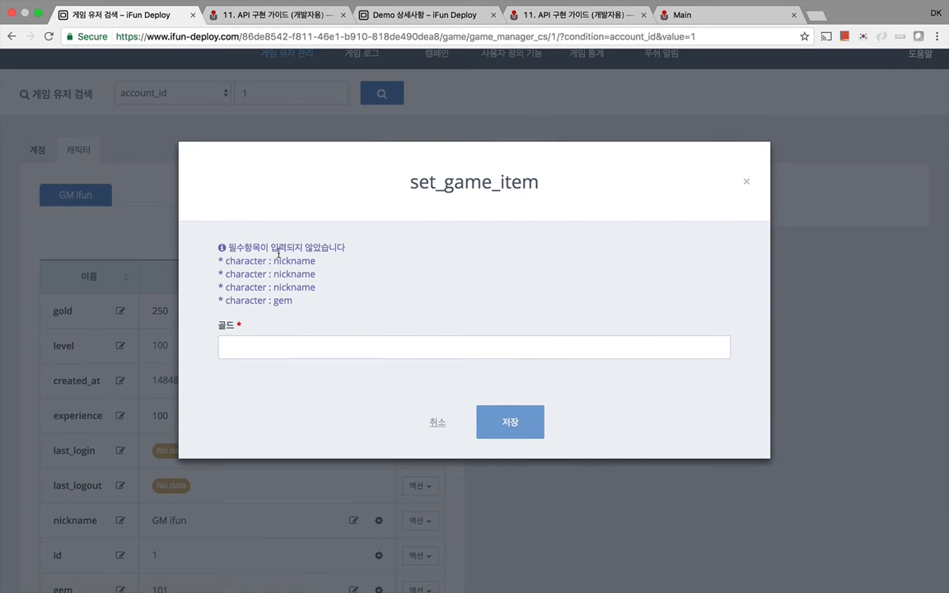
click(306, 347)
text(100)
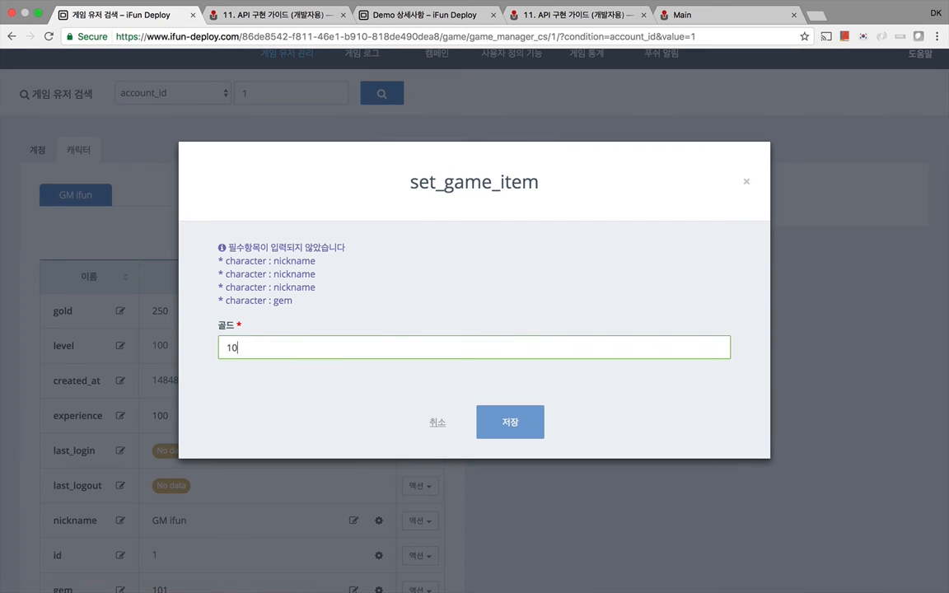
click(446, 421)
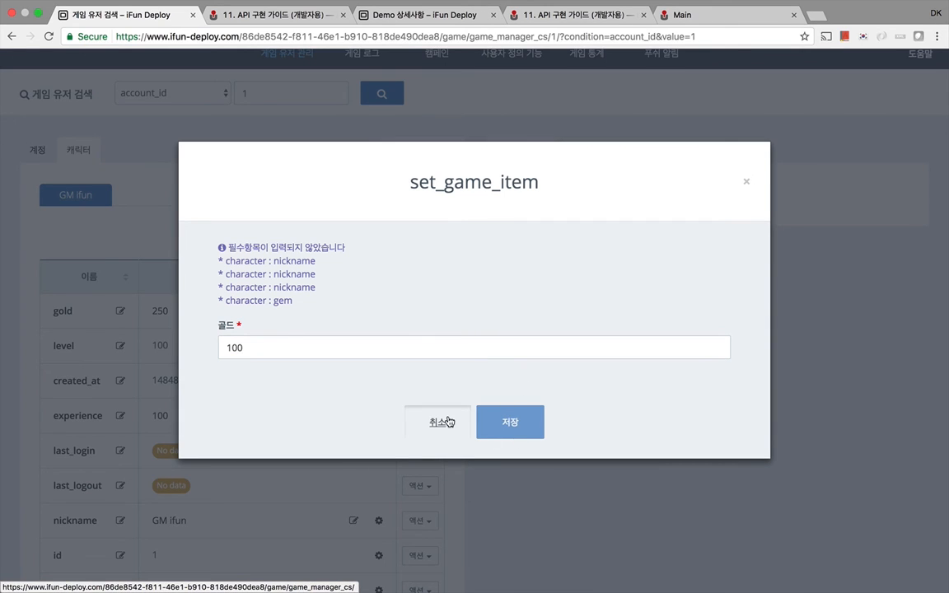
- Open the game statistics (게임 통계) and examine the DAU, DPU and DNU figures, the overview chart and the retention and paying-user sections
scroll(633, 231, up, 2)
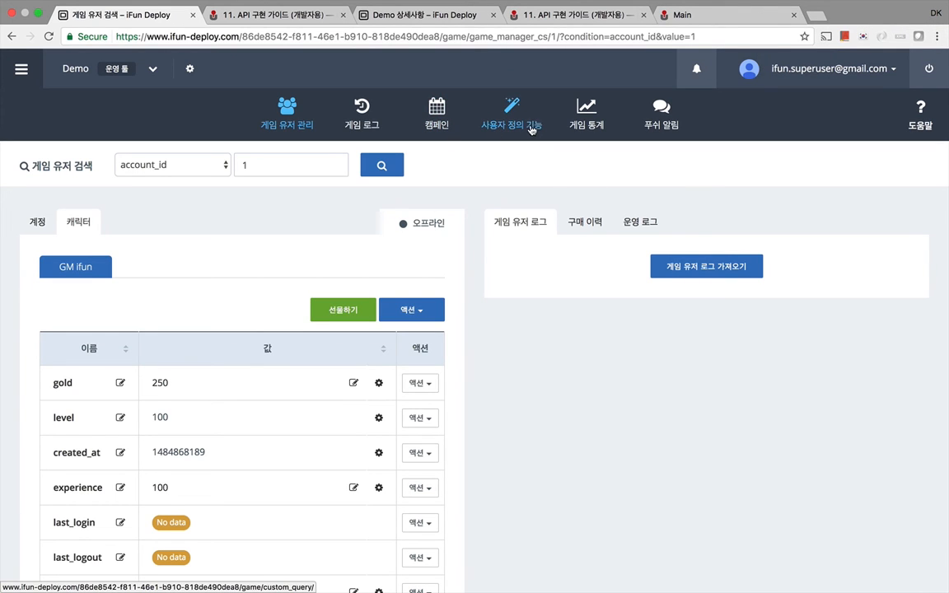
click(582, 129)
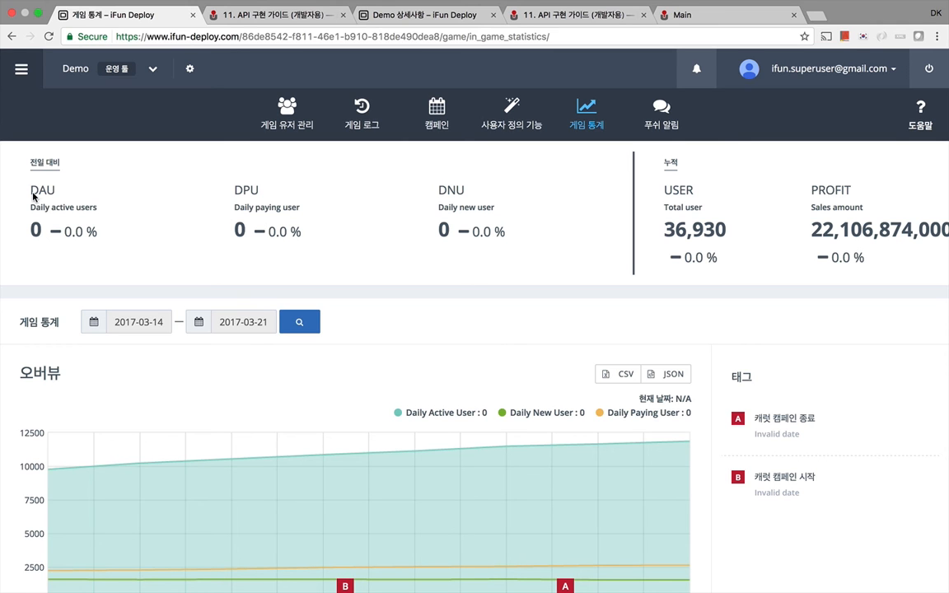
scroll(59, 286, down, 5)
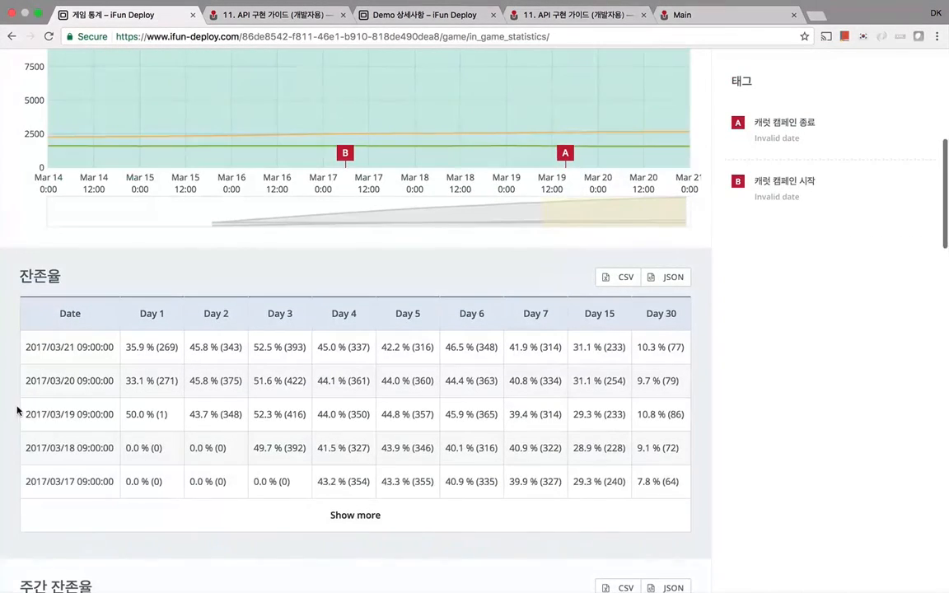
scroll(30, 525, down, 5)
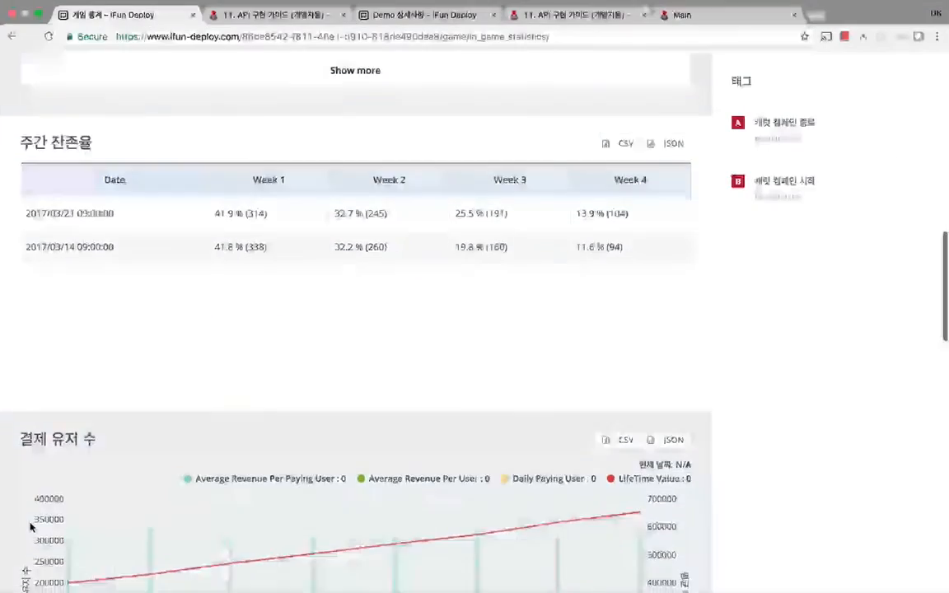
scroll(29, 526, up, 10)
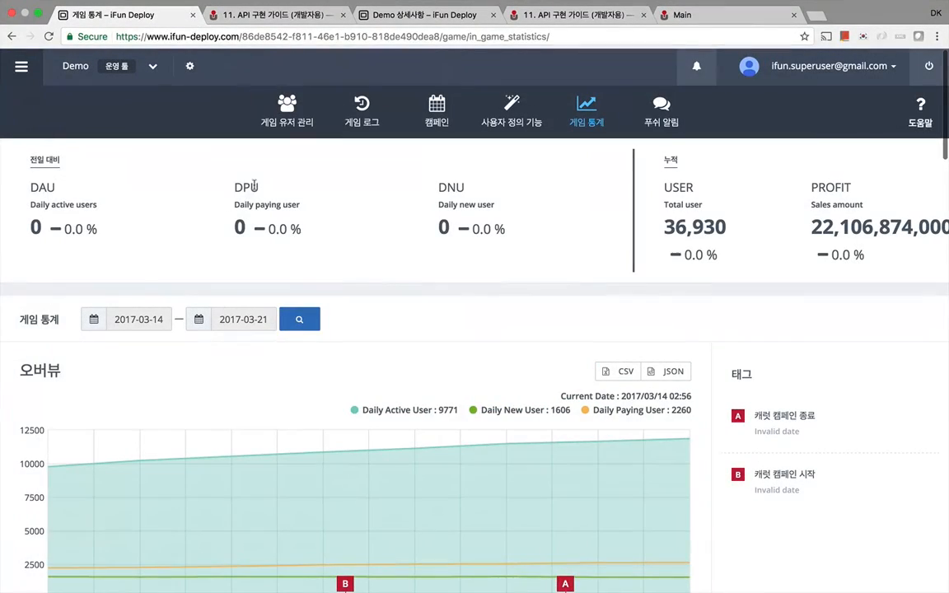
double_click(238, 187)
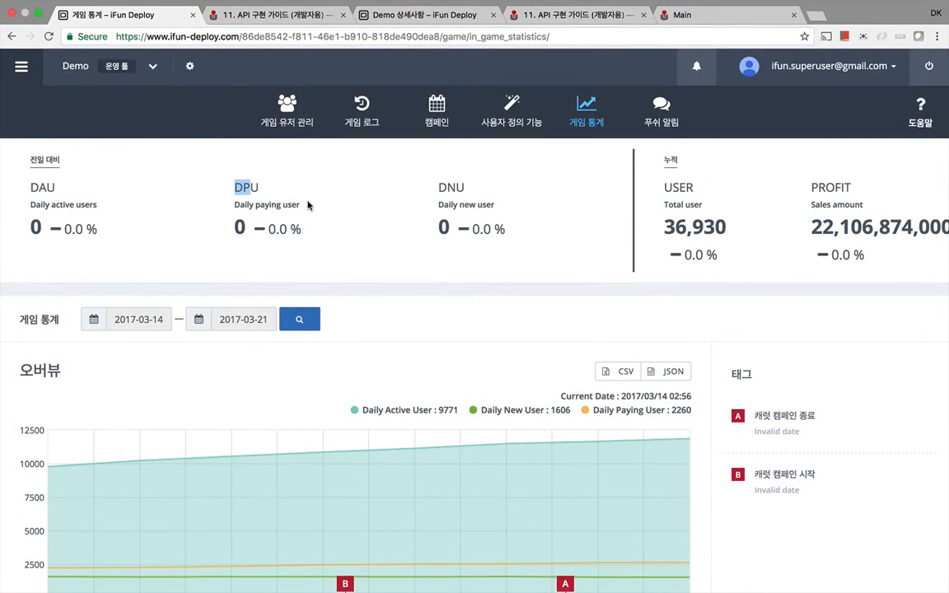
click(358, 282)
scroll(415, 332, down, 2)
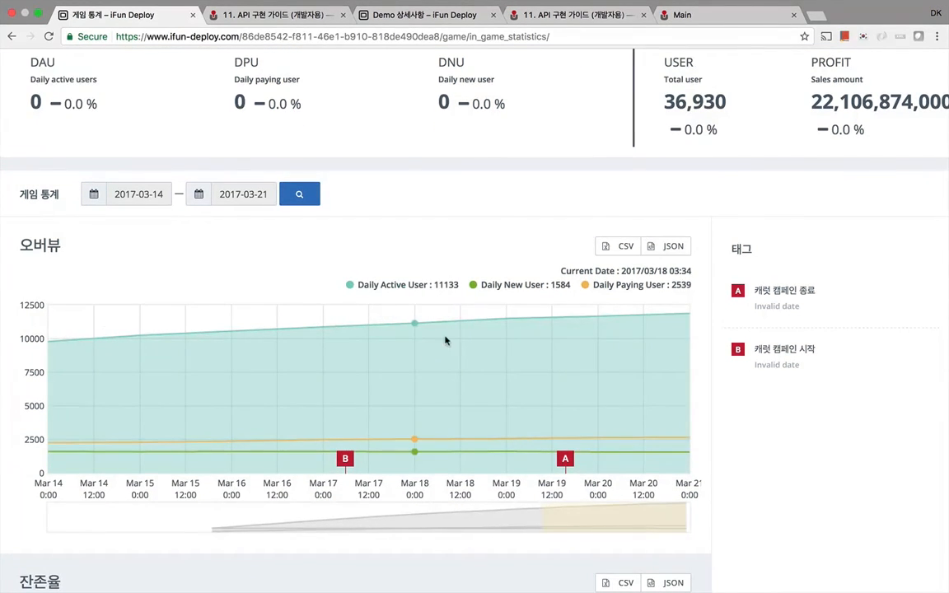
scroll(684, 203, up, 3)
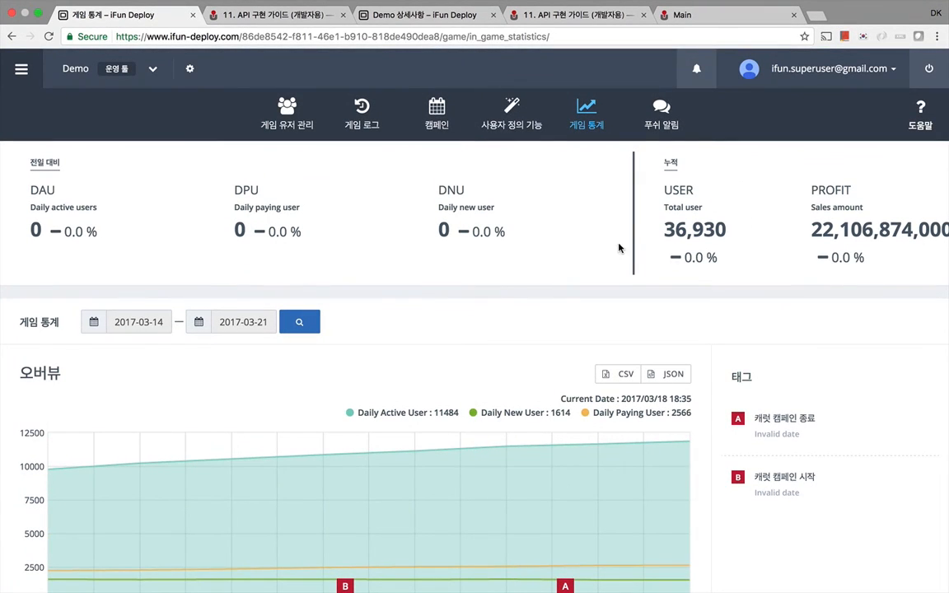
click(694, 19)
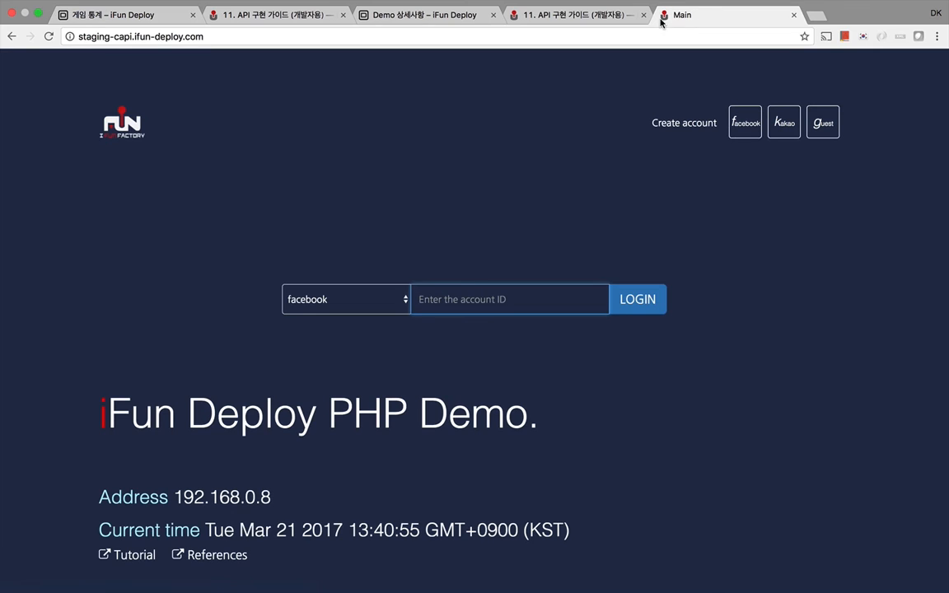
click(149, 15)
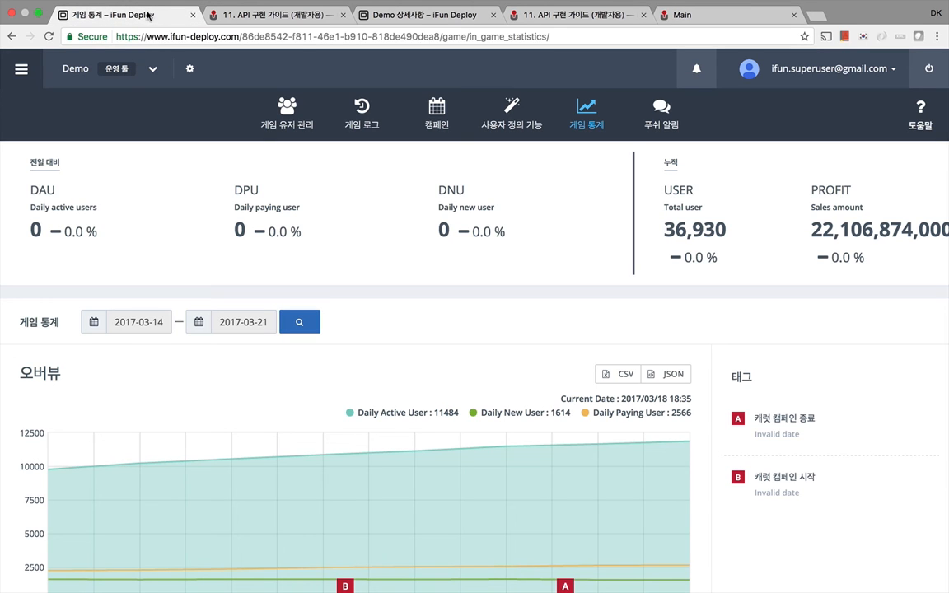
scroll(494, 239, down, 2)
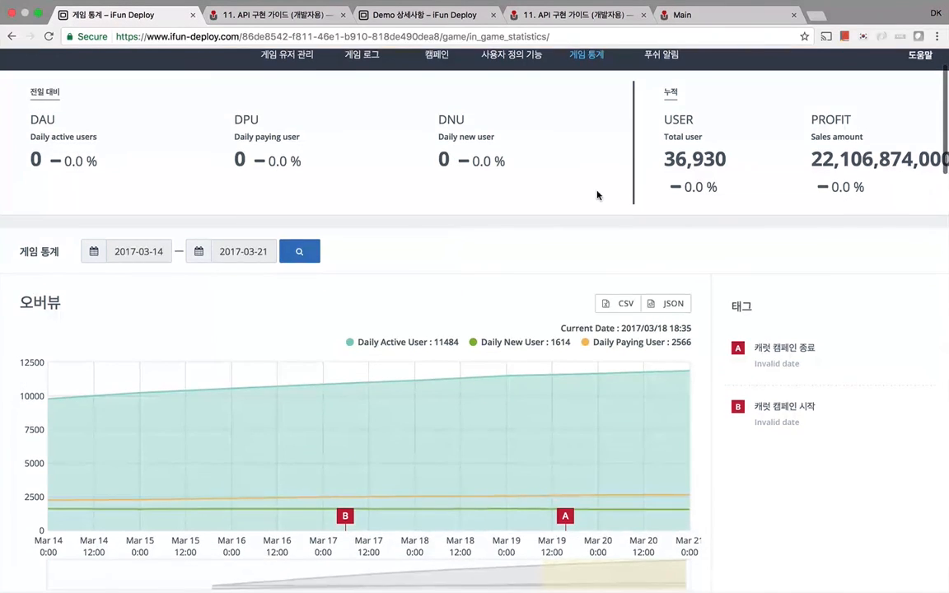
- Open a new push notification (푸쉬 알림) form, inspect its target user, target OS and message options, and cancel it
scroll(597, 195, up, 2)
click(659, 128)
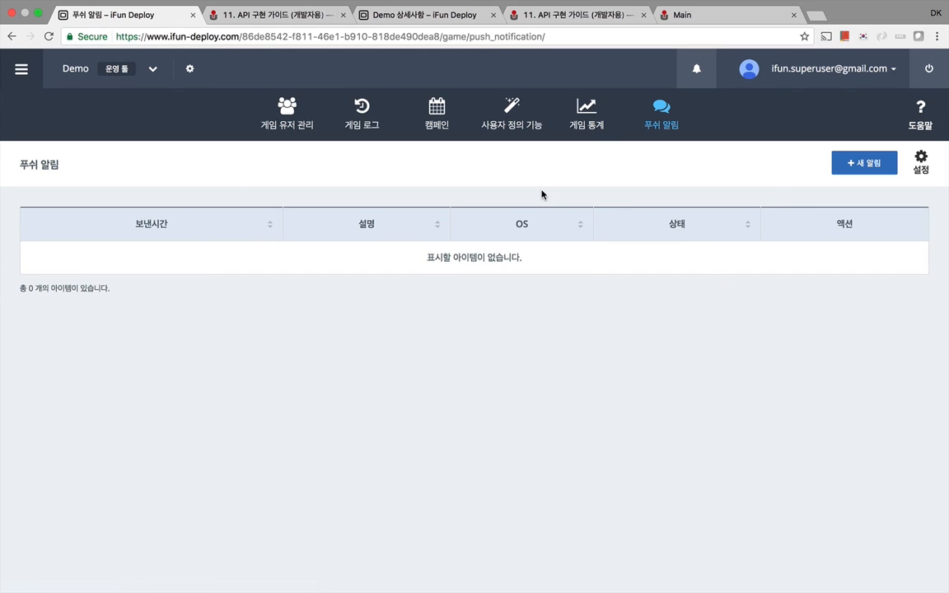
click(863, 162)
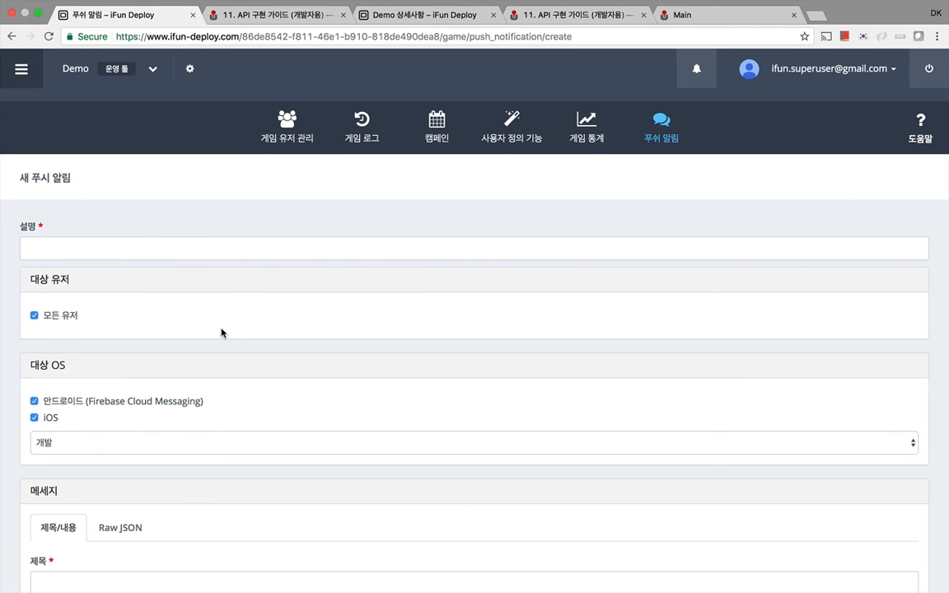
scroll(221, 345, down, 2)
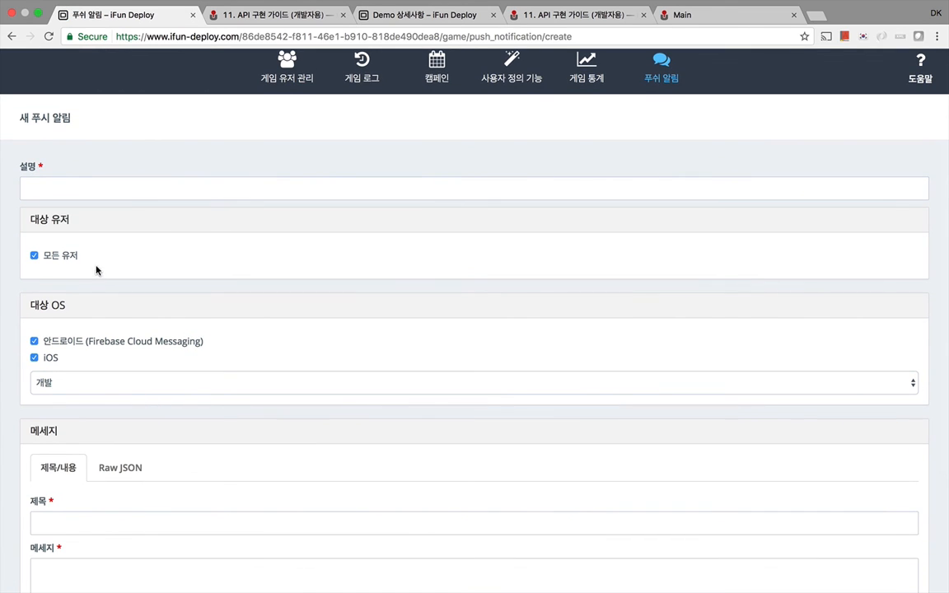
click(72, 257)
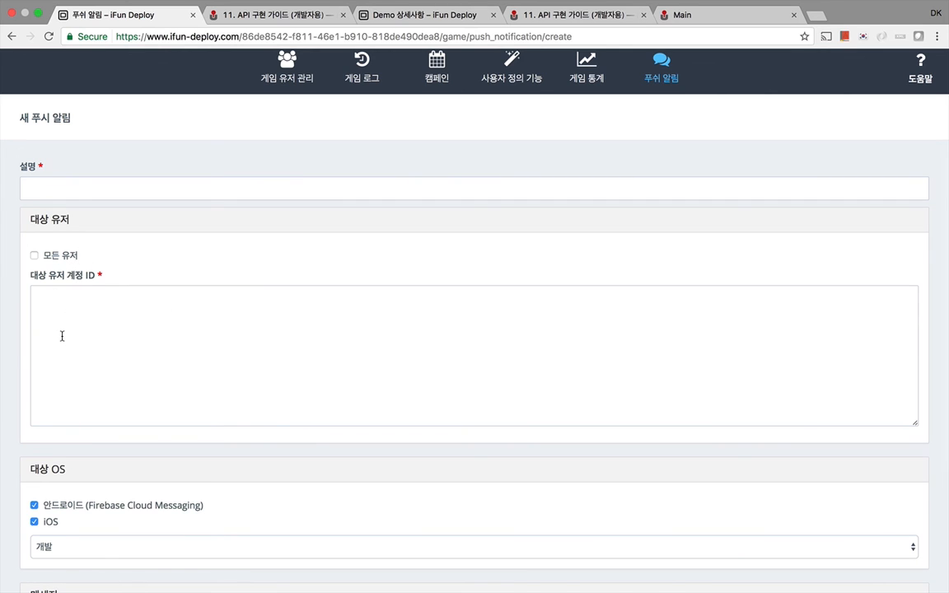
click(34, 256)
scroll(25, 375, down, 3)
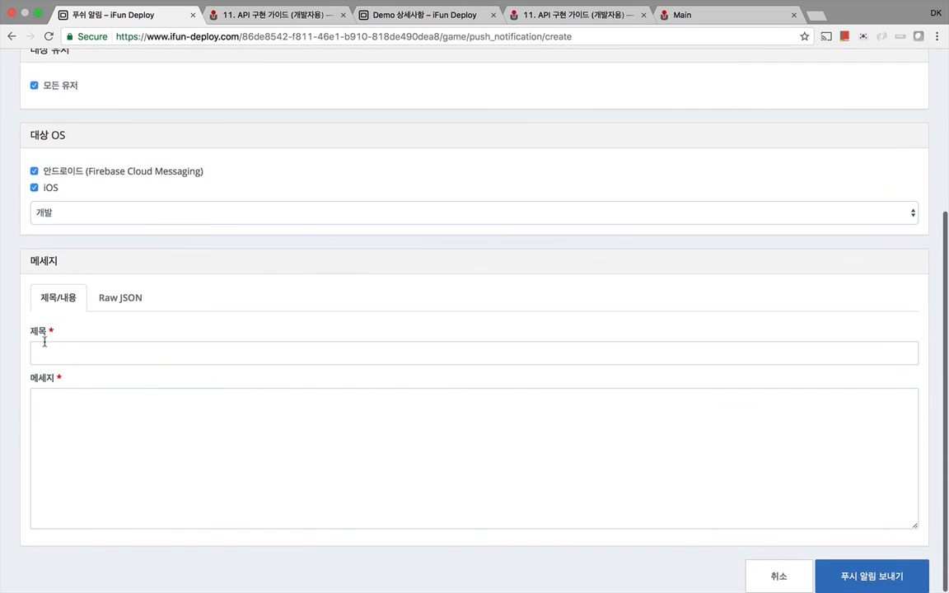
click(778, 575)
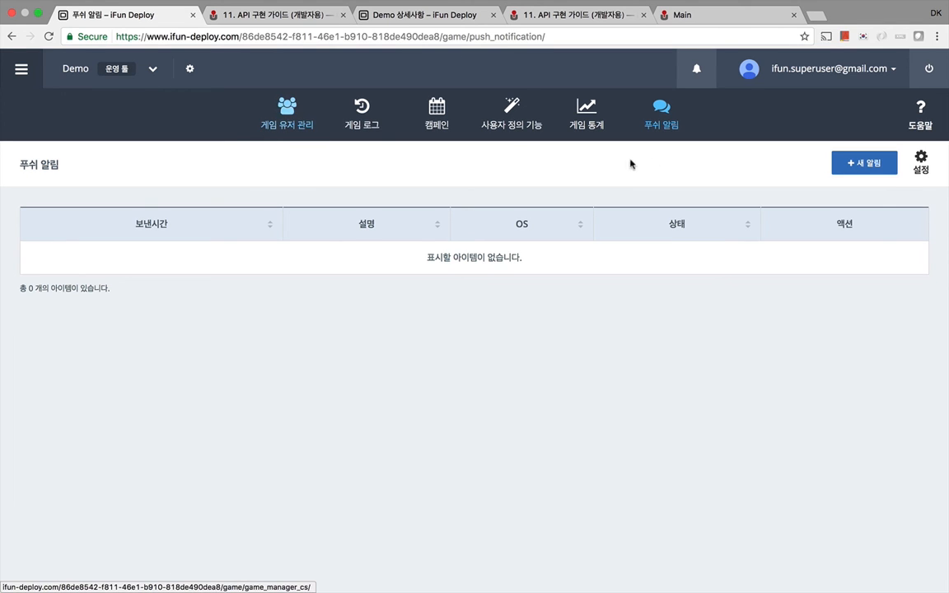
- Open the member list in the Demo settings, review the permission roles offered when adding a user, and cancel the addition
click(189, 68)
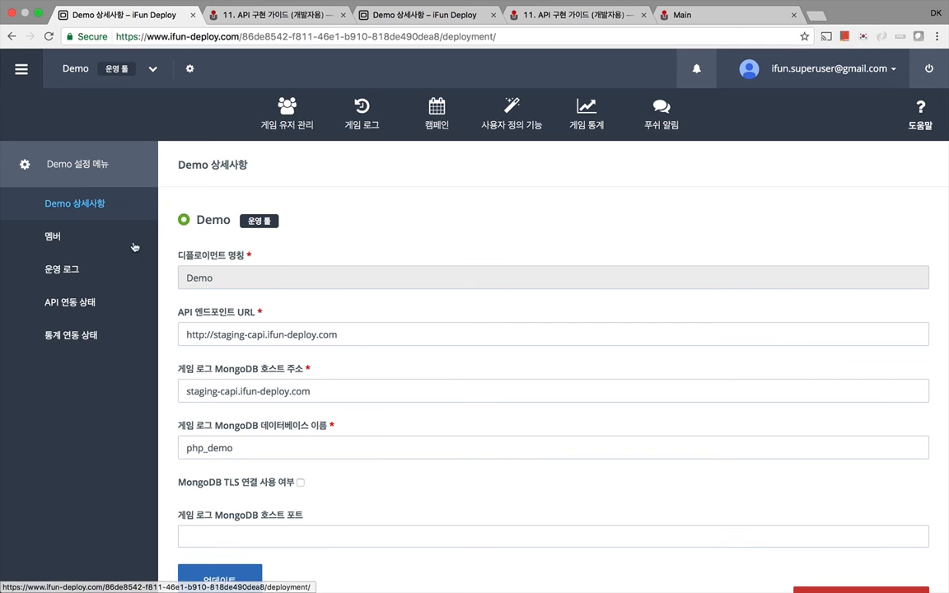
click(134, 245)
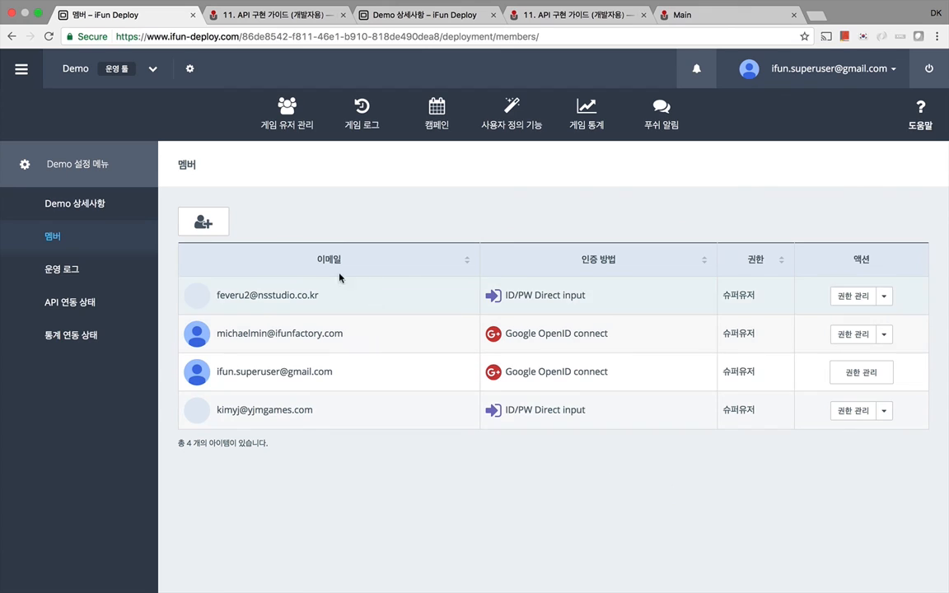
click(203, 221)
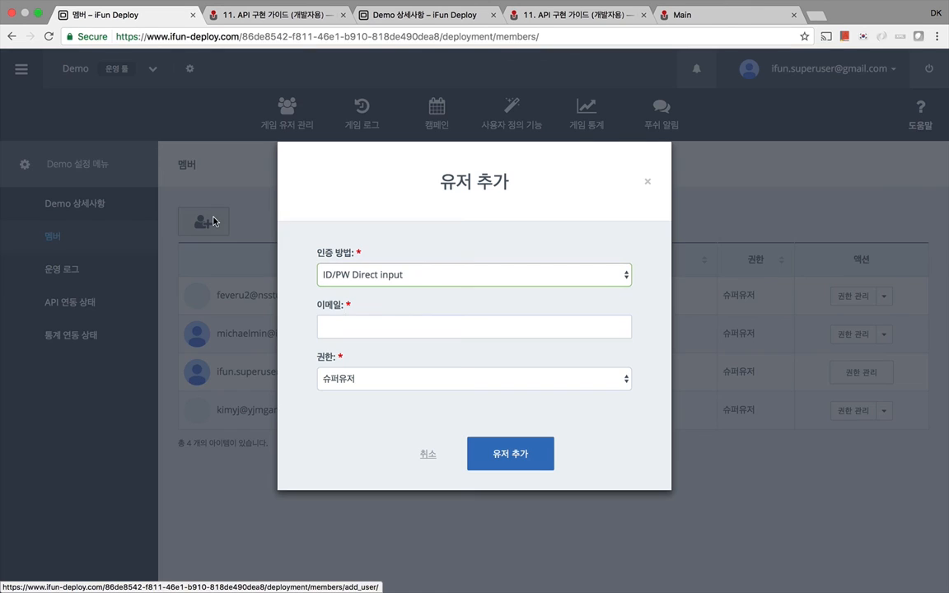
click(386, 329)
click(395, 379)
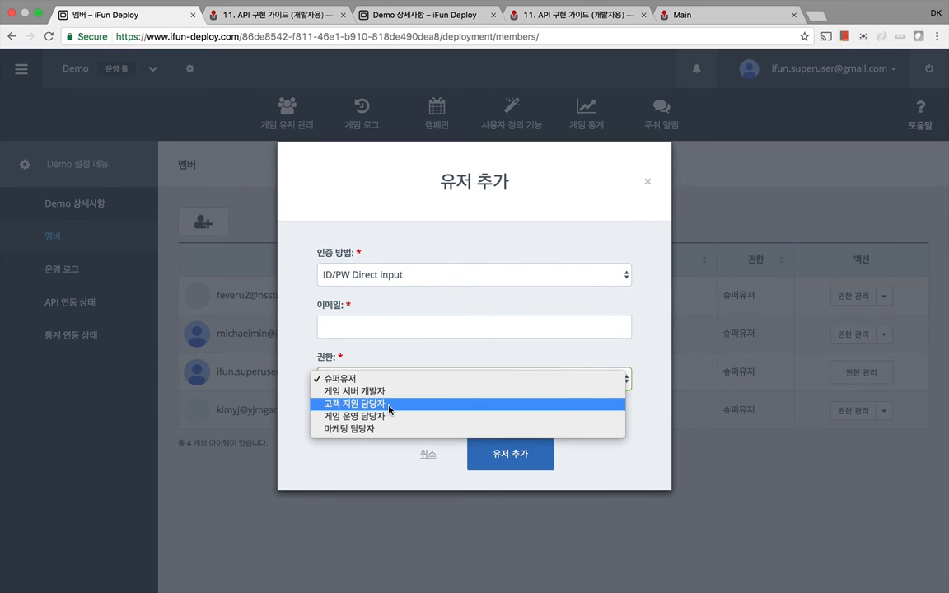
click(389, 451)
click(427, 458)
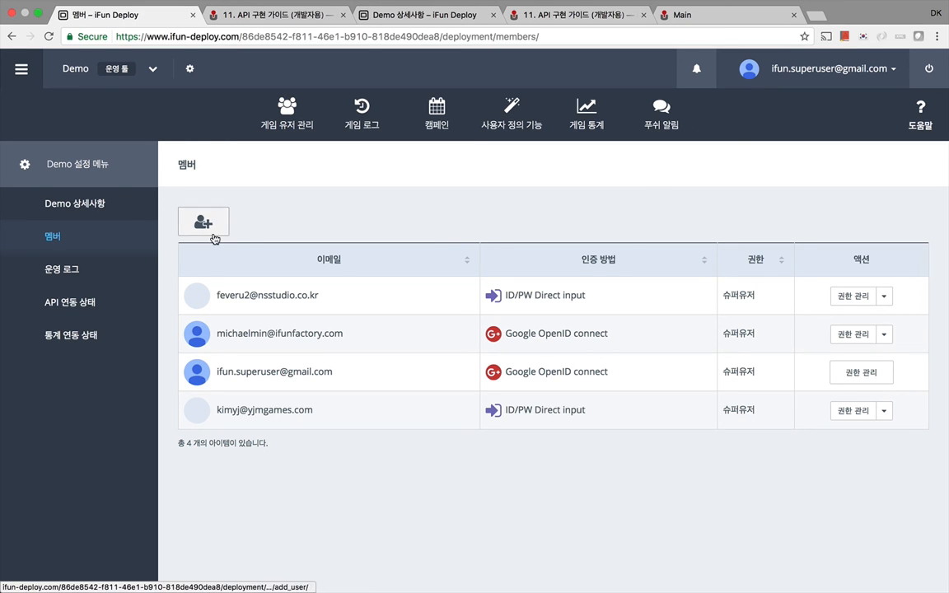
- Open the operation log (운영 로그) of the Demo deployment and review the recorded customer service manager actions
click(119, 277)
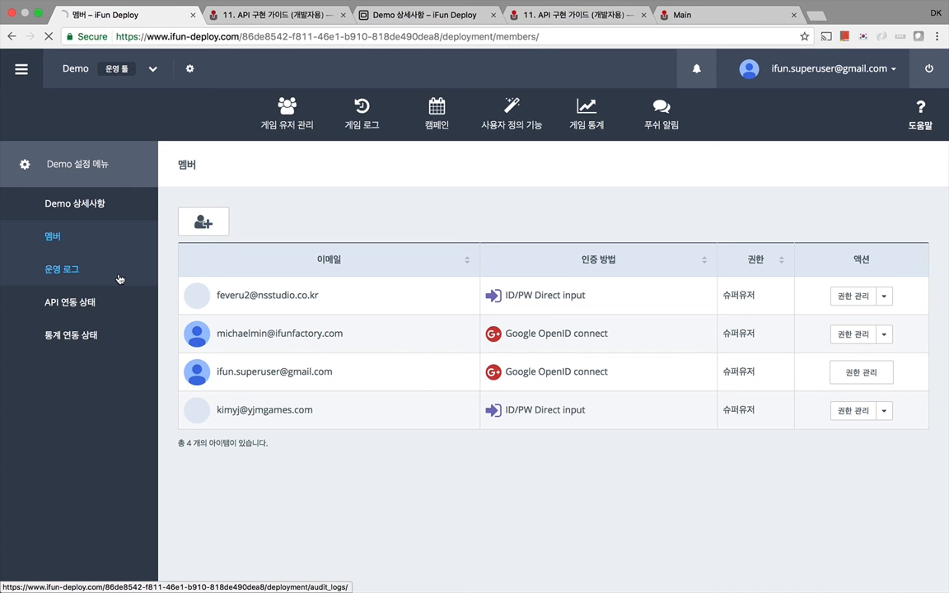
scroll(398, 298, down, 3)
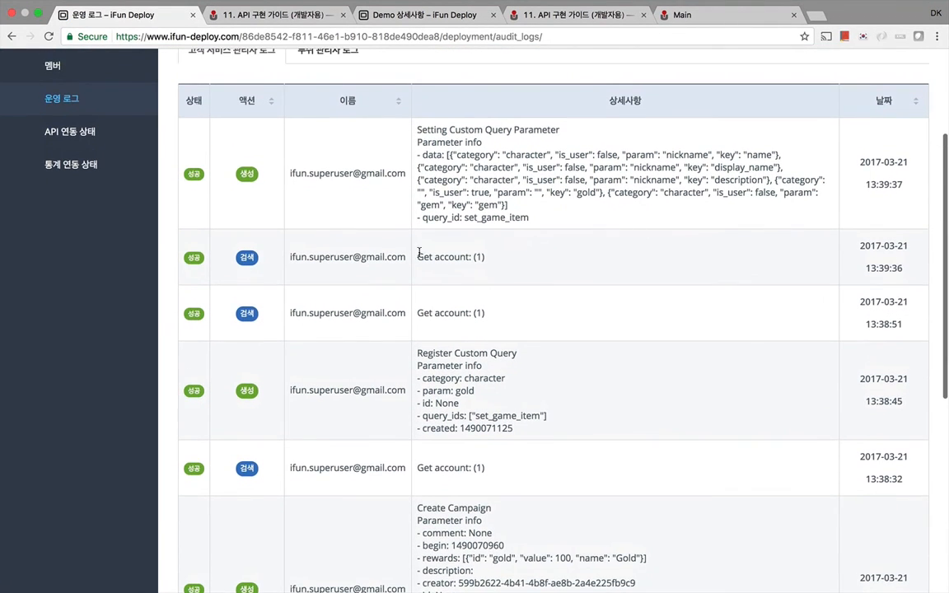
scroll(417, 250, up, 3)
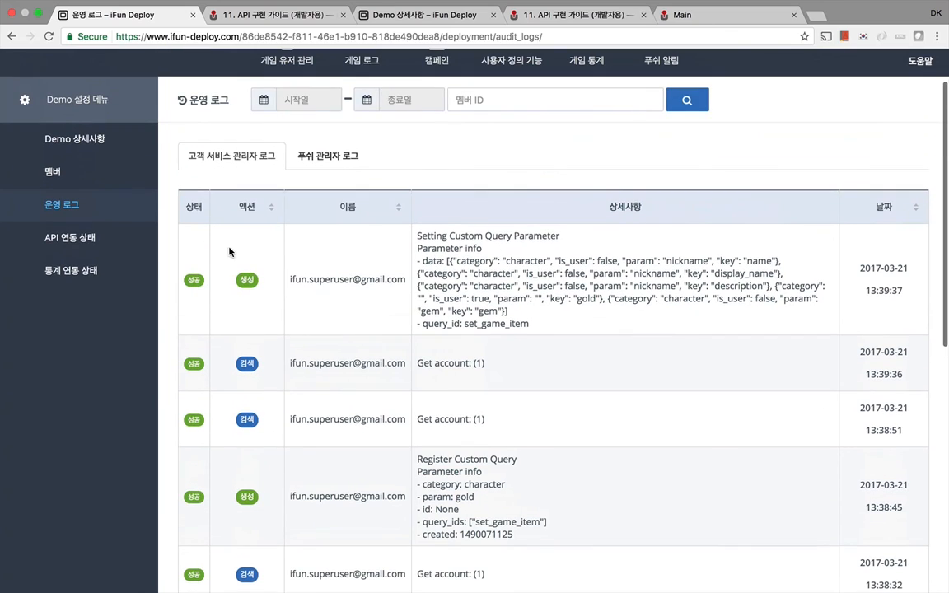
- Open the API linkage status (API 연동 상태) of the Demo deployment and consult the API list in the developer guide for reference
click(94, 239)
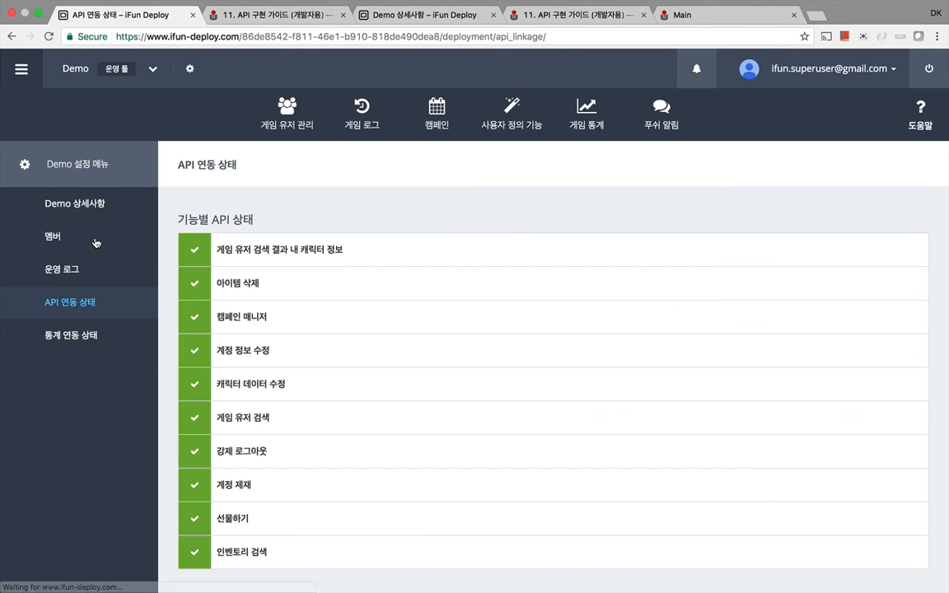
click(276, 11)
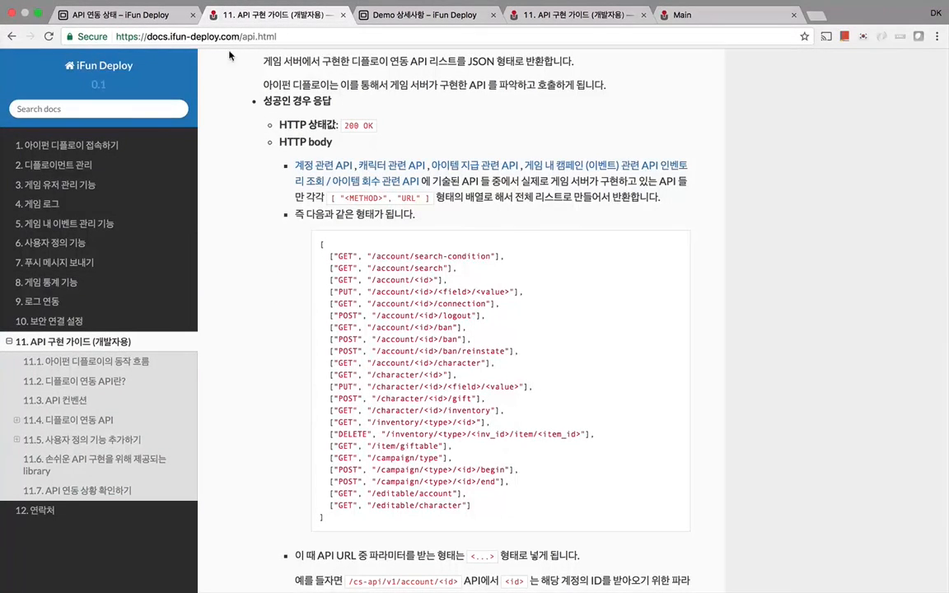
click(142, 18)
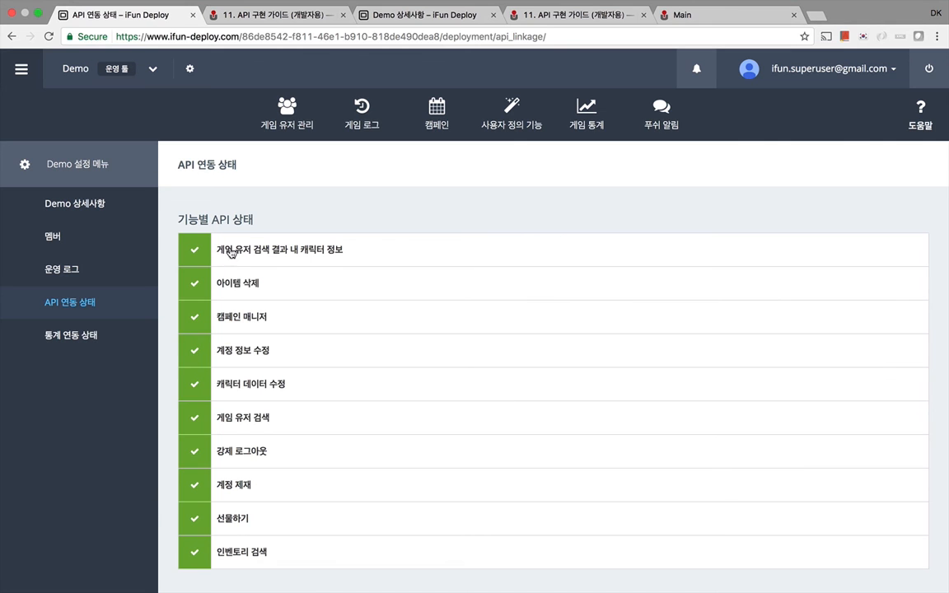
- Expand the character information in user search results (게임 유저 검색 결과 내 캐릭터 정보) and item deletion (아이템 삭제) entries and examine their required APIs
click(247, 249)
scroll(339, 308, down, 1)
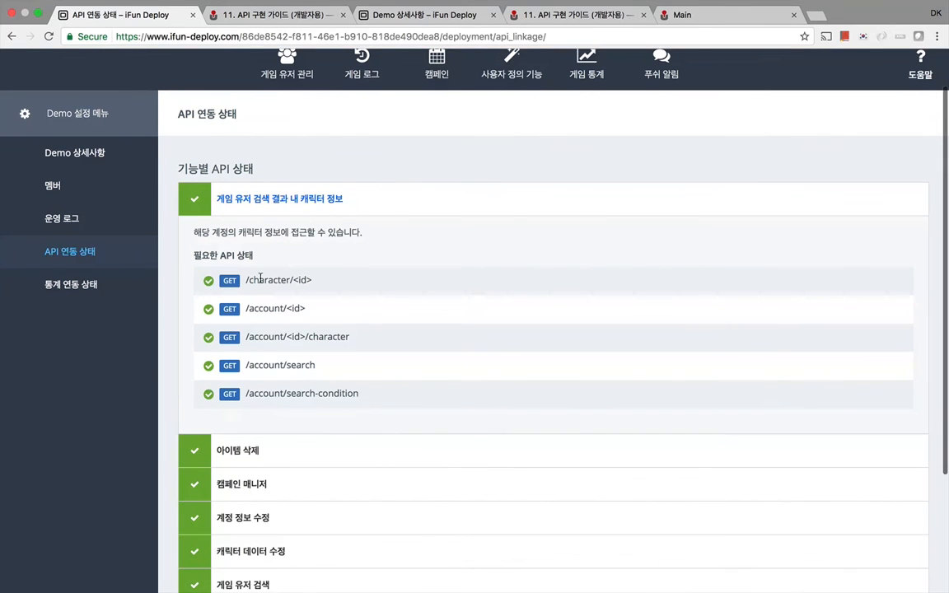
scroll(235, 346, down, 3)
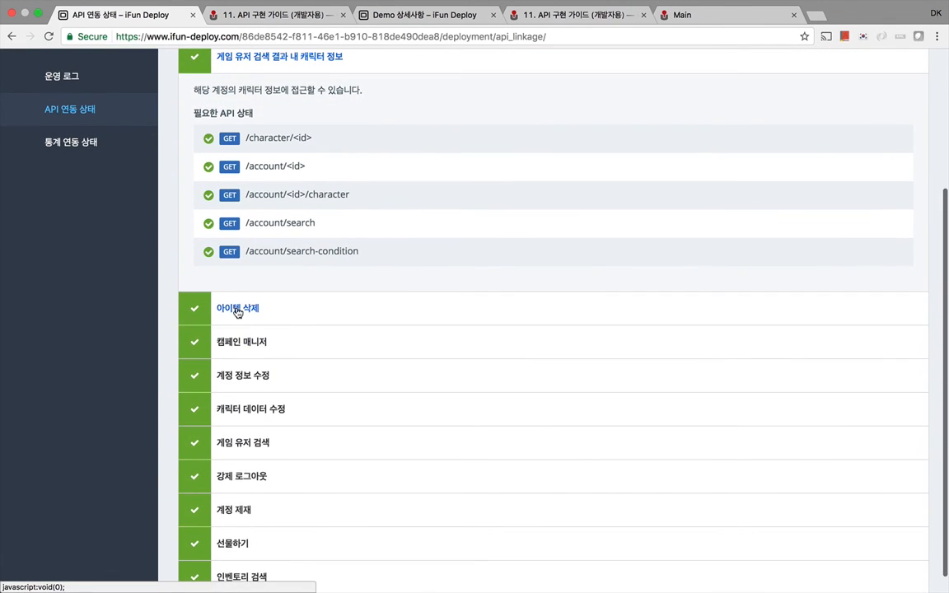
click(237, 309)
scroll(246, 313, down, 1)
scroll(250, 279, up, 4)
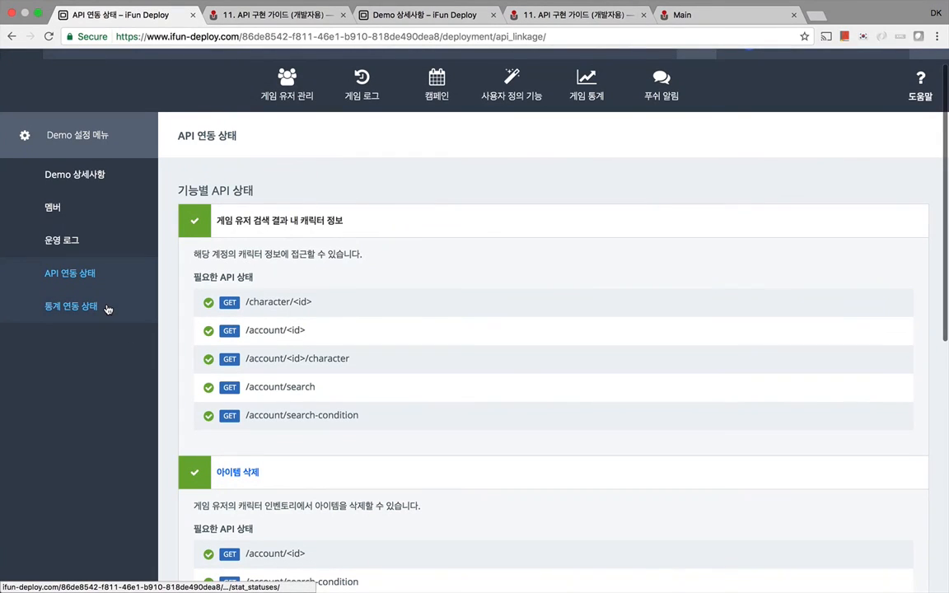
- Open the statistics linkage status (통계 연동 상태) and examine the key existence and type checks from SessionOpened through PaymentEnd to SessionClosed
click(107, 309)
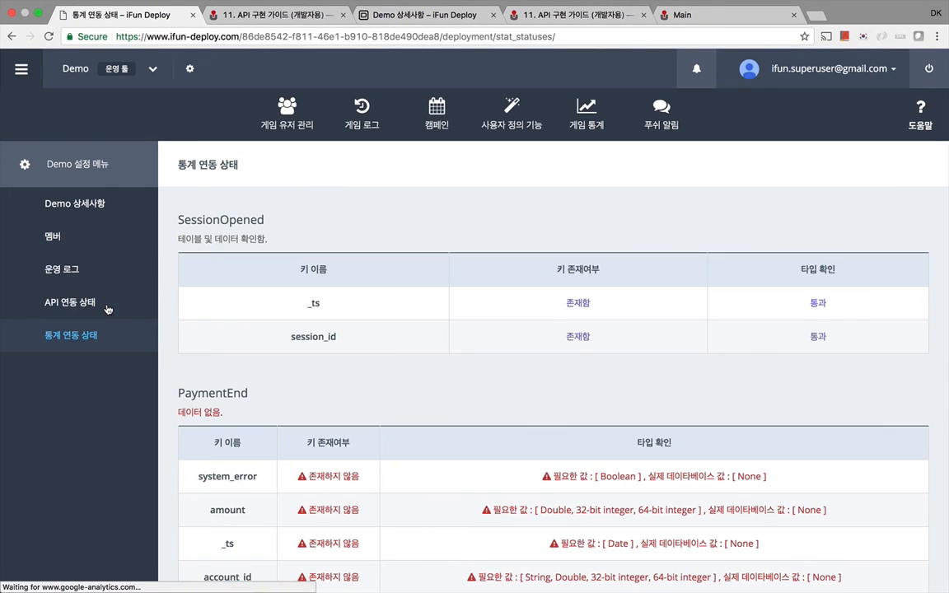
scroll(299, 335, down, 3)
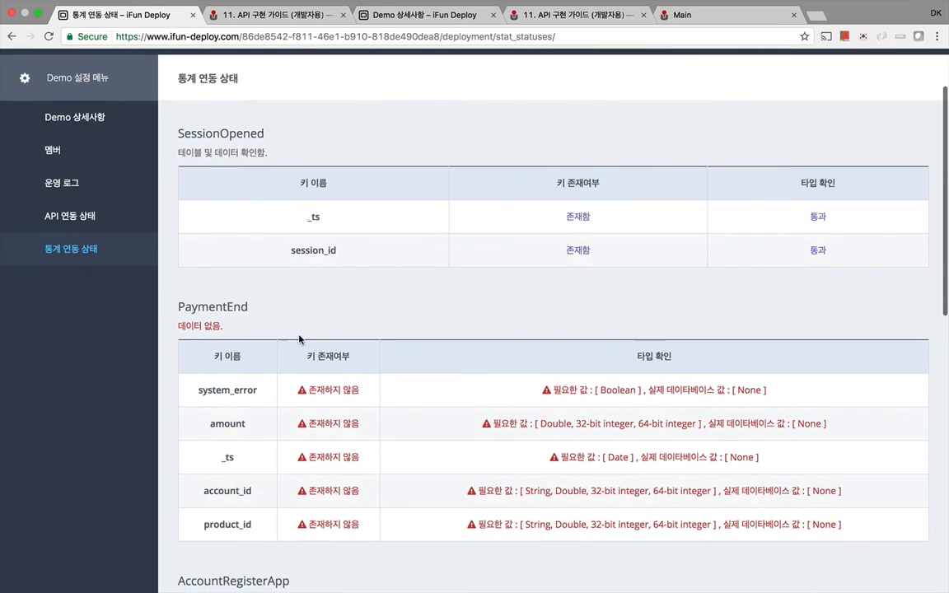
scroll(219, 259, down, 5)
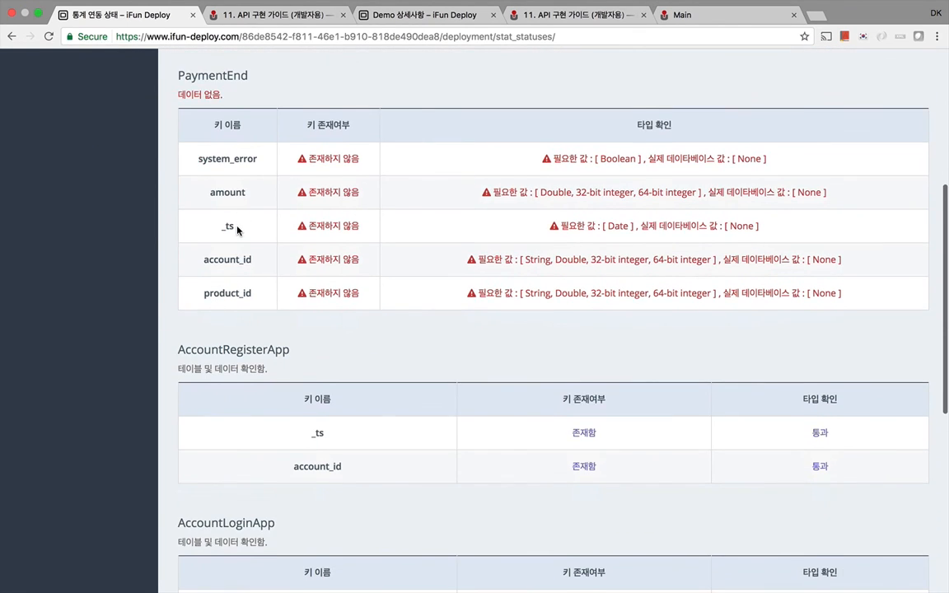
scroll(237, 229, up, 2)
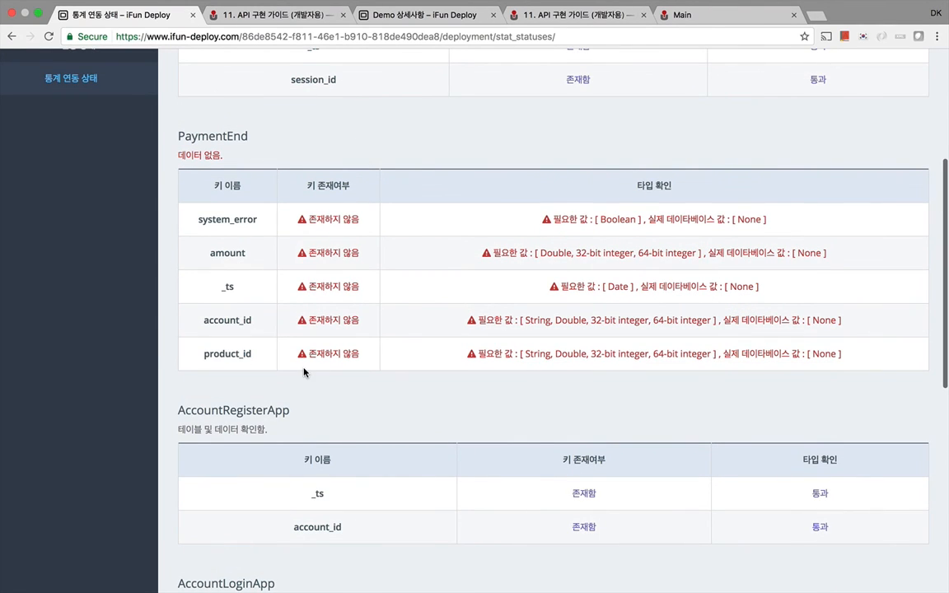
scroll(303, 372, up, 1)
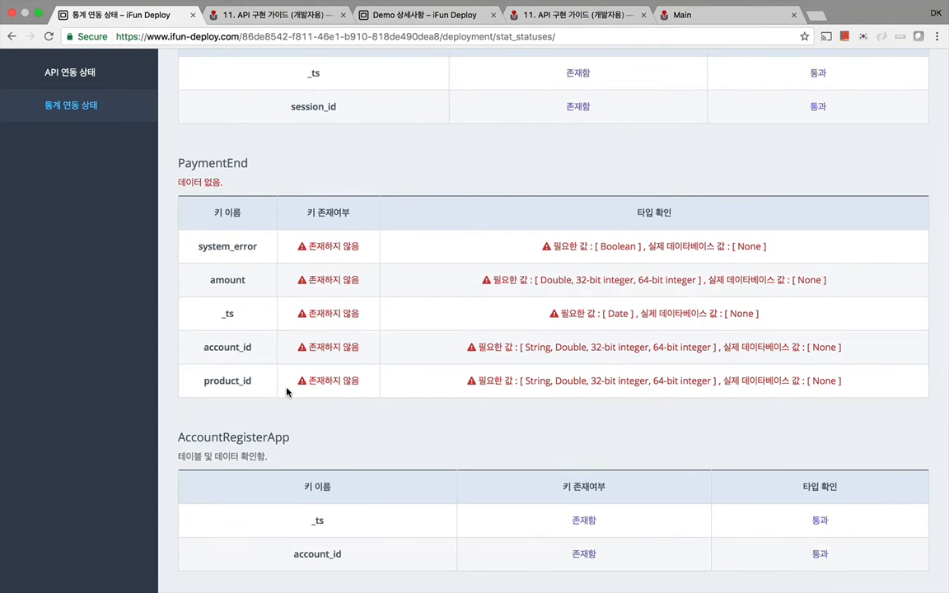
scroll(287, 392, down, 5)
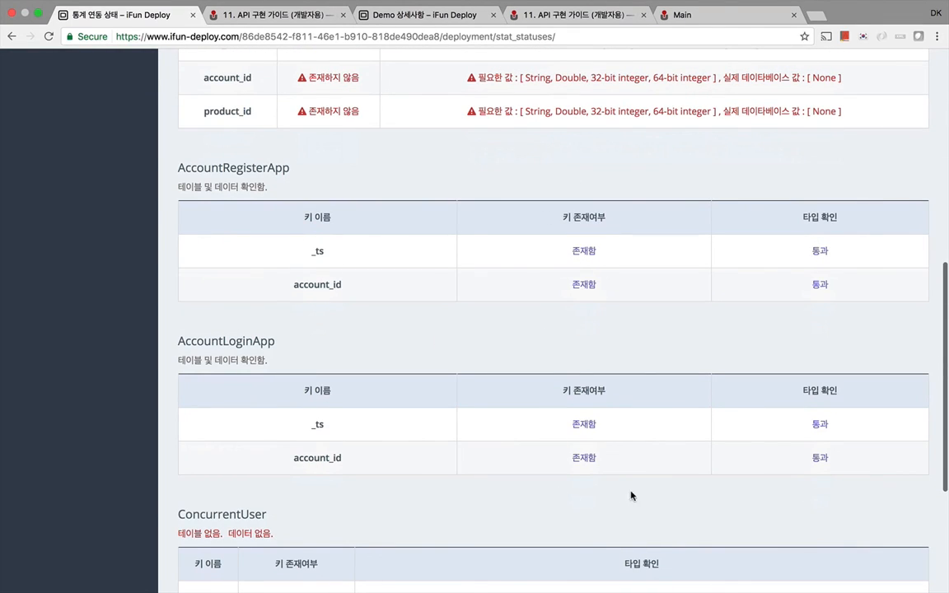
scroll(606, 474, down, 3)
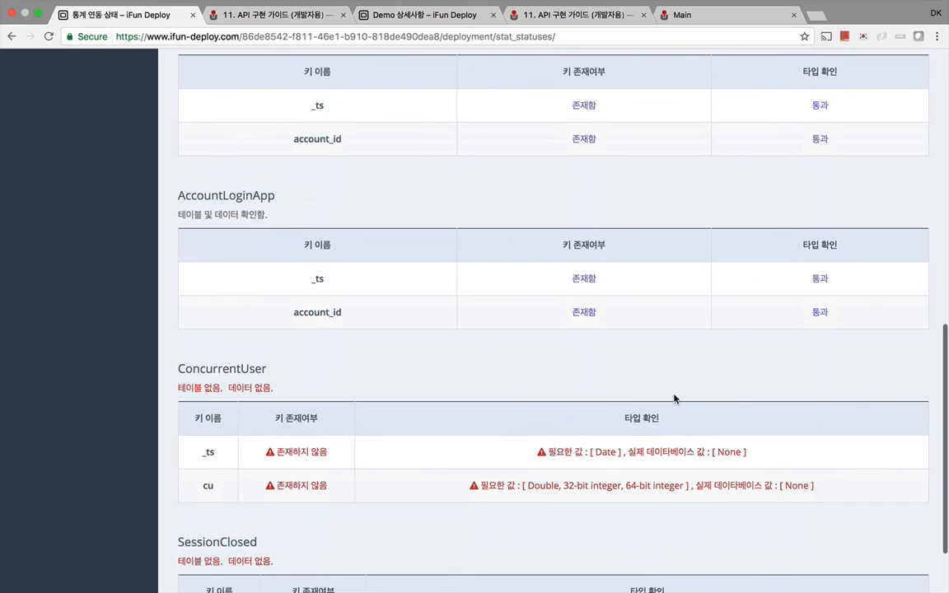
scroll(674, 399, down, 2)
scroll(673, 399, up, 15)
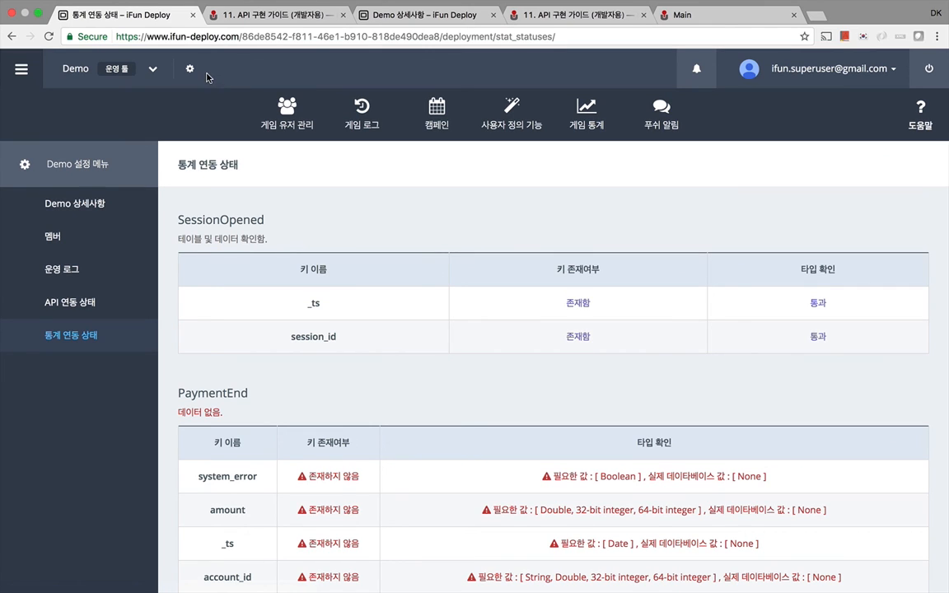
- Show the list of available deployments and log out of iFun Deploy
click(67, 72)
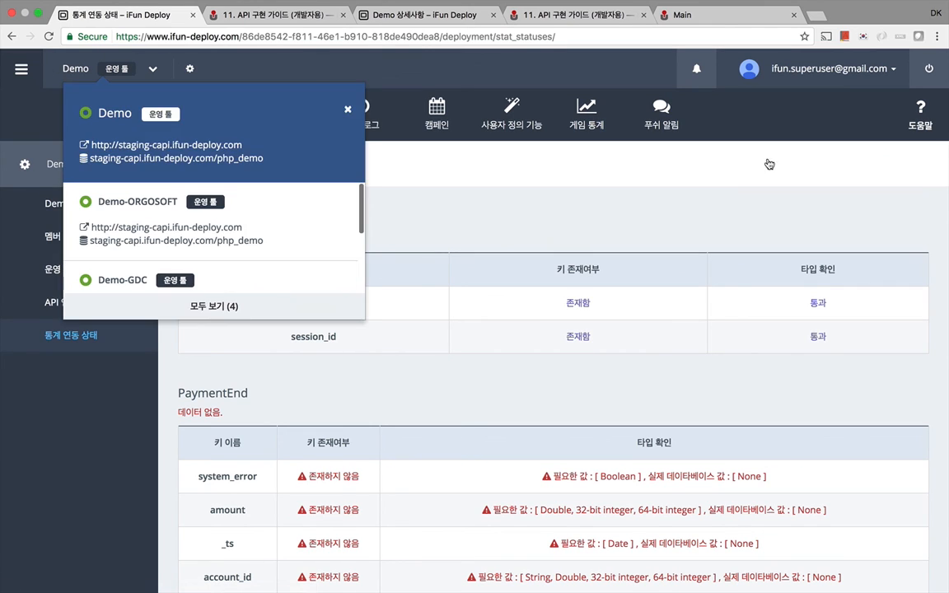
click(924, 66)
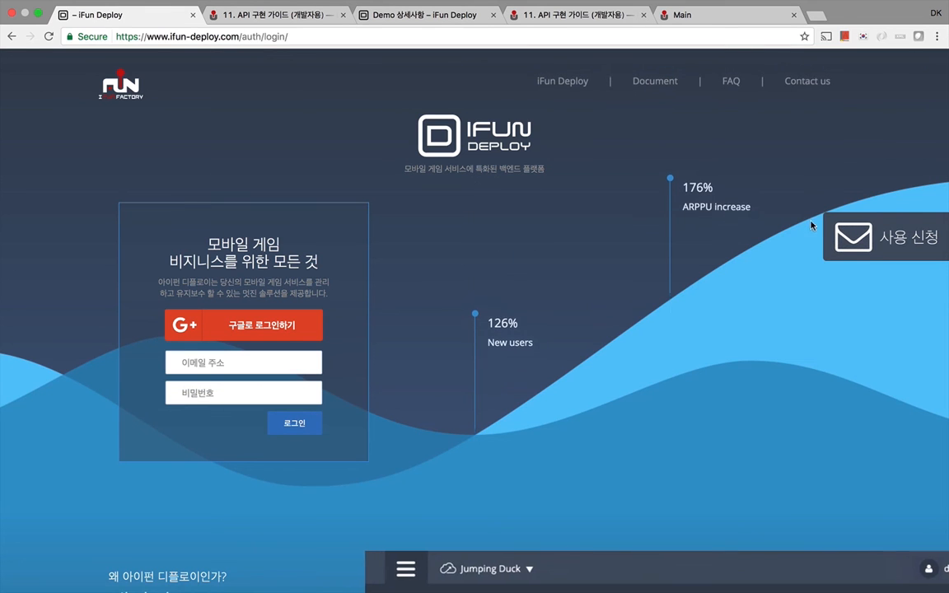